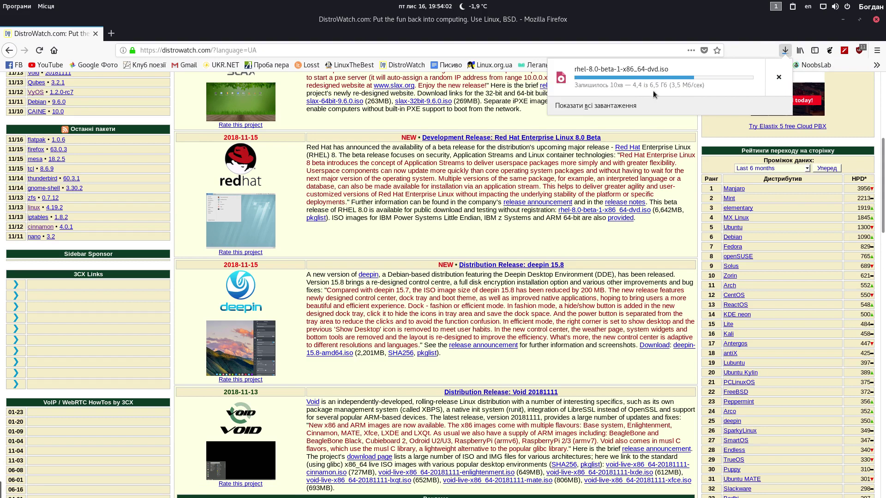
- Dismiss the Firefox downloads panel for the RHEL 8.0 beta ISO to uncover DistroWatch's front page
left_click(566, 167)
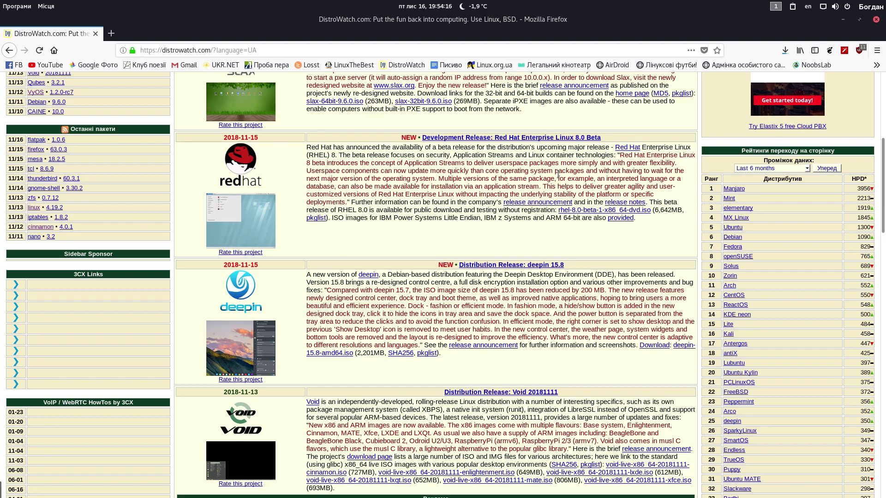
scroll(485, 176, "up", 6)
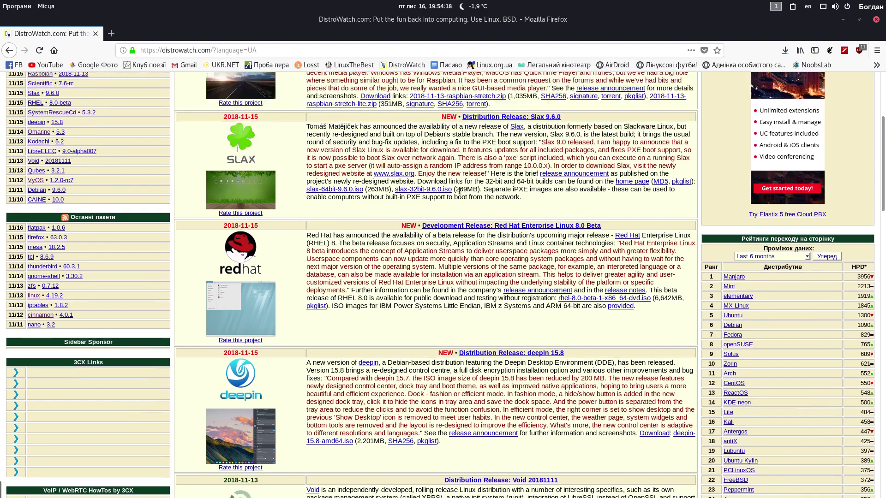
scroll(409, 231, "down", 2)
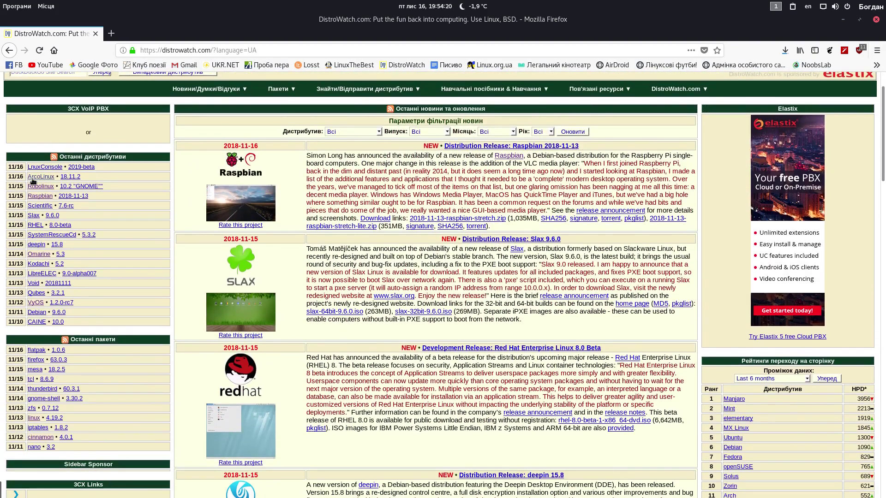
left_click(45, 167)
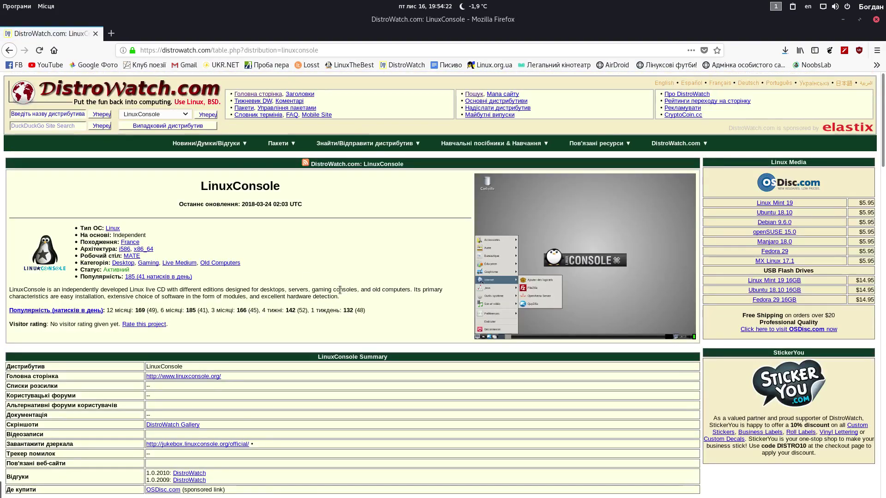
left_click_drag(113, 233, 173, 239)
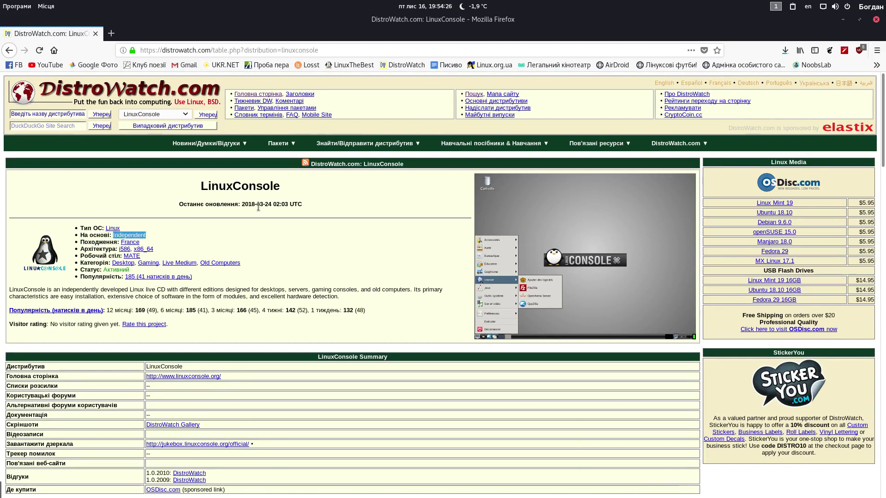
left_click(364, 251)
scroll(390, 273, "down", 2)
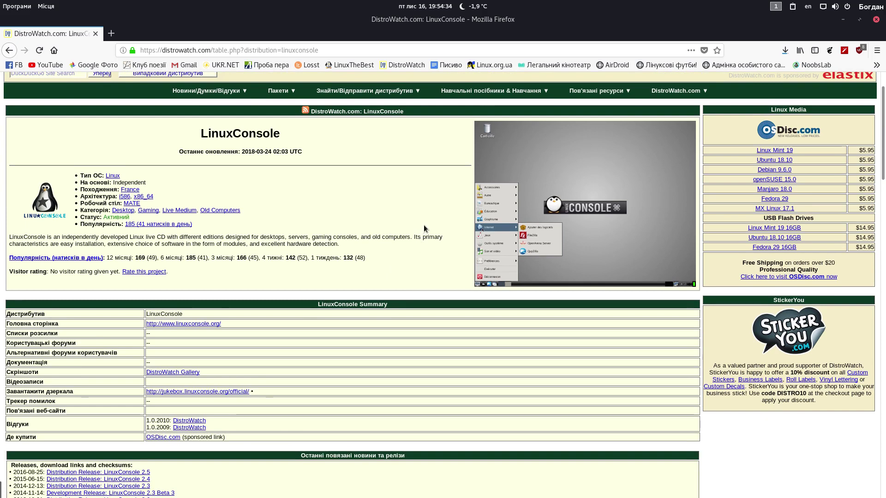
double_click(150, 237)
left_click(192, 236)
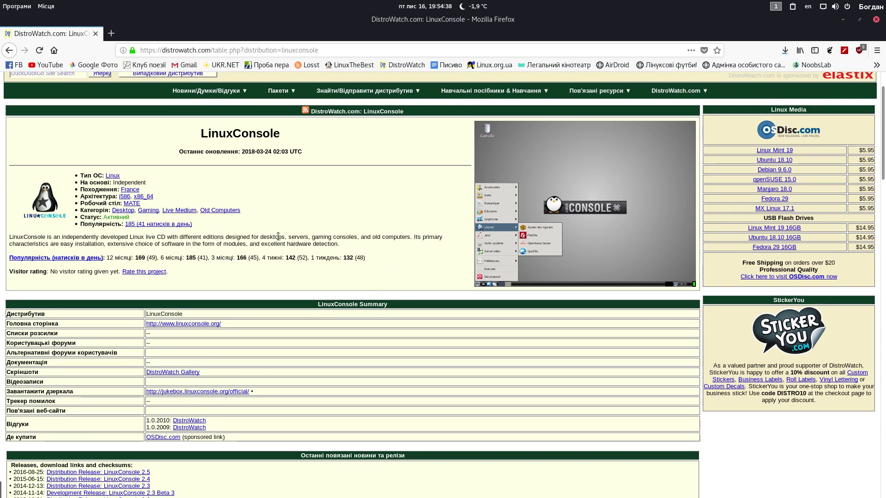
key("alt+Left")
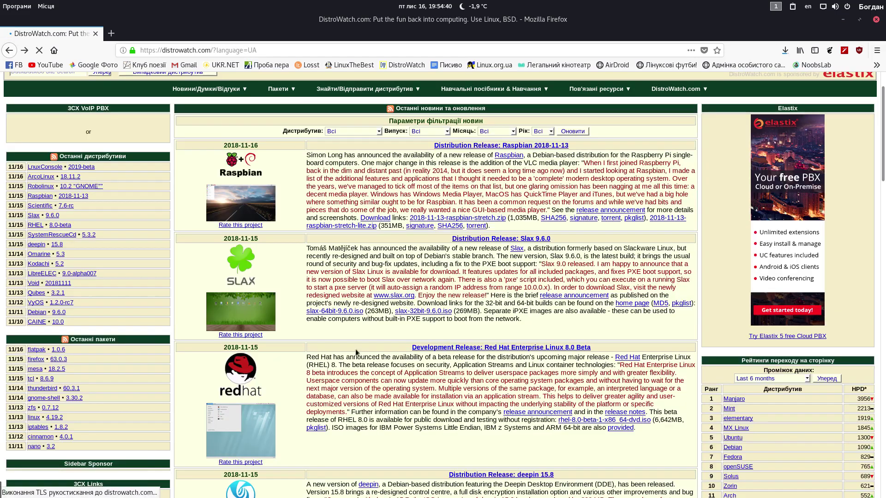
- Browse the DistroWatch news list, then follow the RHEL 8.0-beta sidebar link to its distribution page
scroll(375, 313, "down", 5)
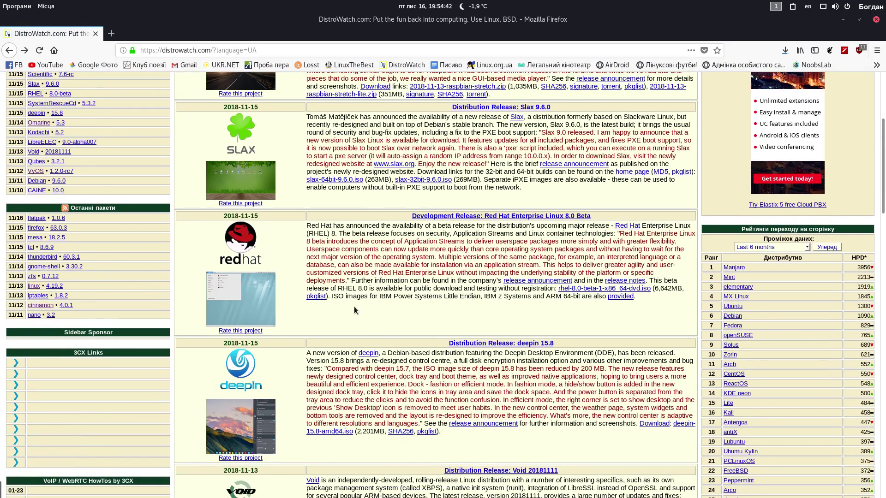
scroll(355, 310, "up", 5)
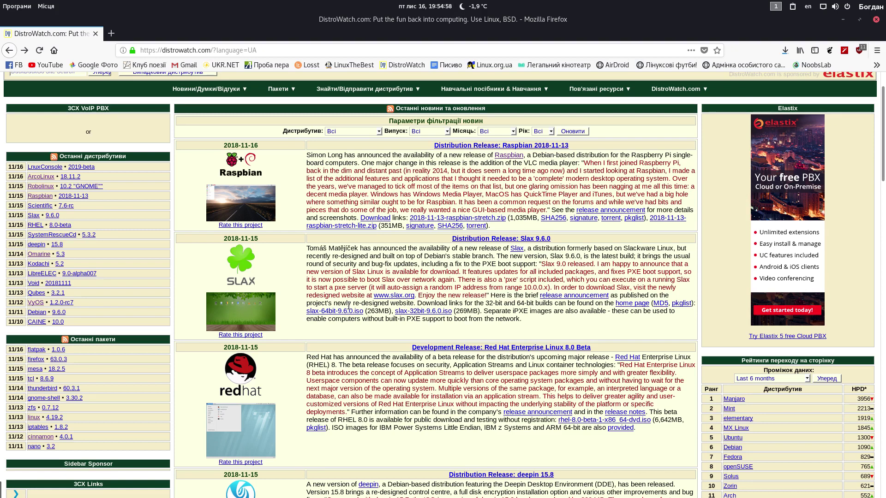
scroll(348, 305, "down", 2)
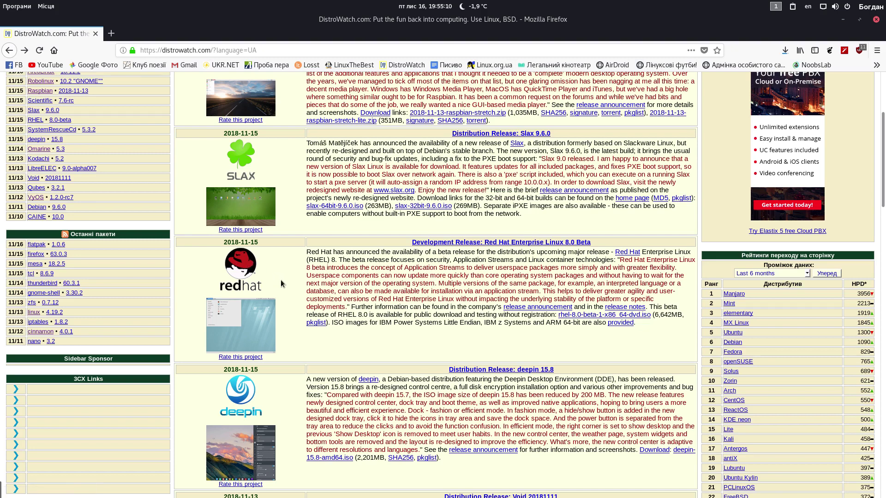
scroll(285, 295, "up", 1)
scroll(293, 310, "down", 1)
scroll(281, 277, "up", 3)
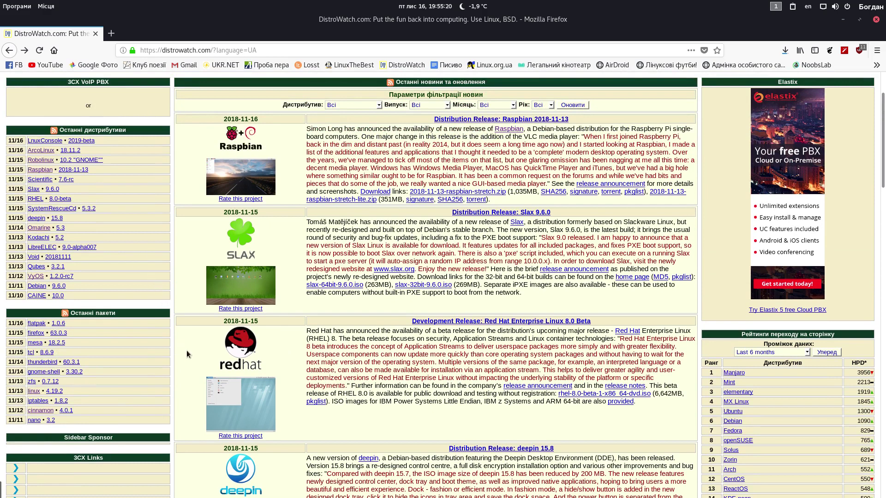
scroll(187, 354, "down", 3)
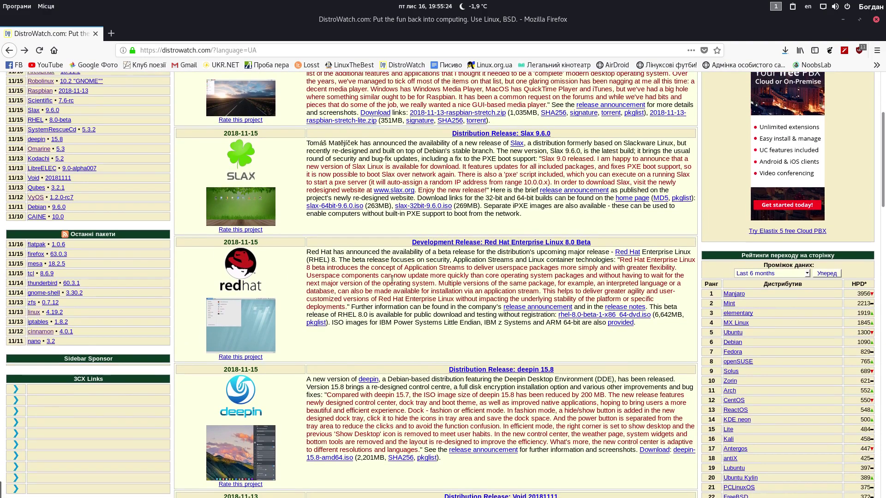
scroll(392, 279, "up", 2)
scroll(398, 292, "up", 1)
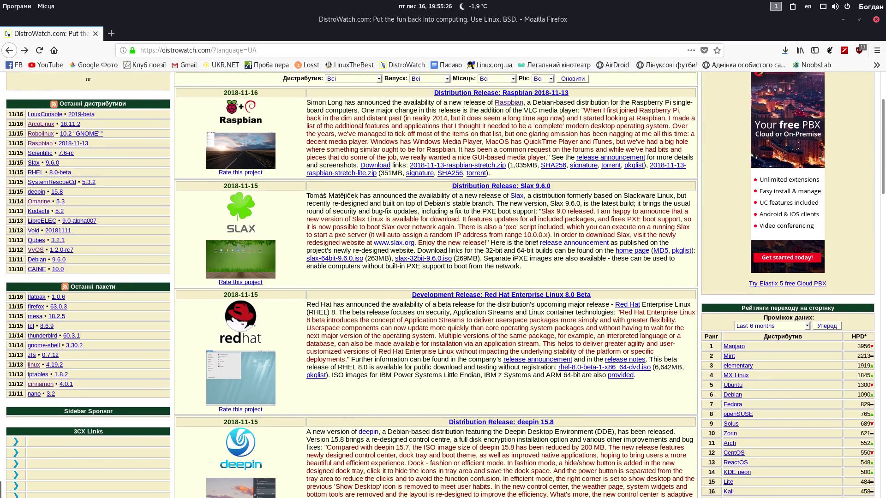
left_click(627, 304)
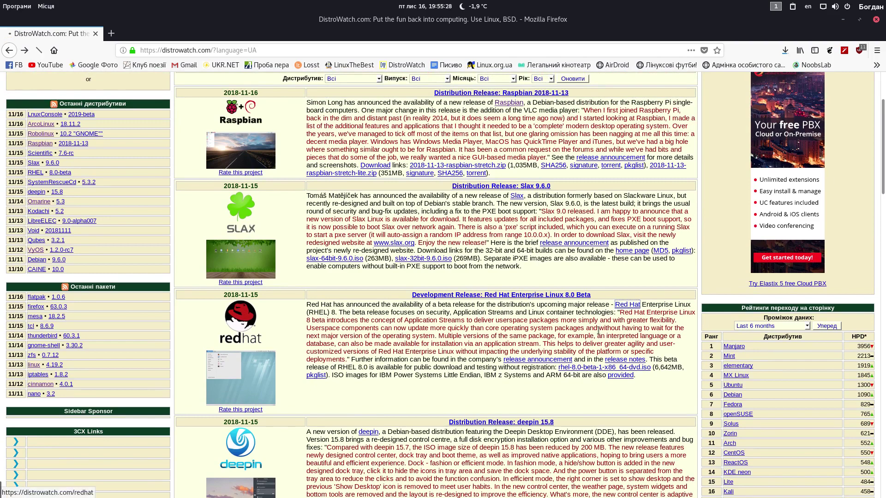
scroll(231, 323, "down", 5)
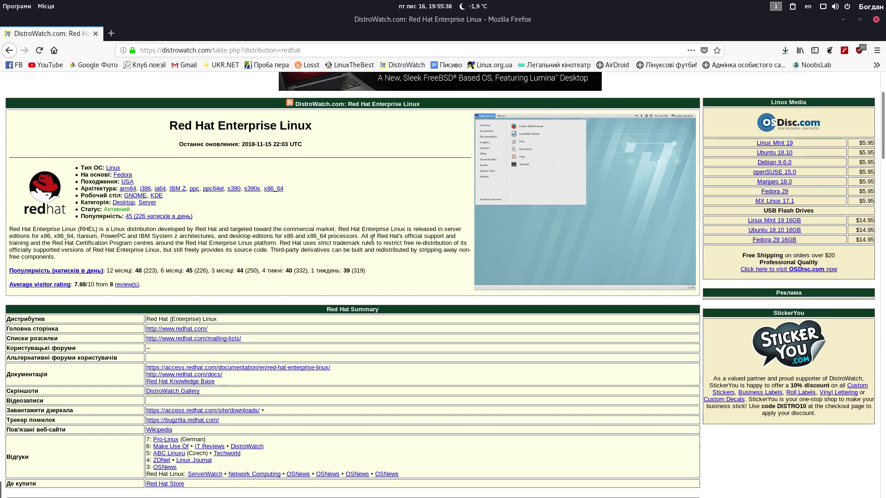
- View the RHEL desktop screenshot redhat.png full size, then return to the Red Hat distribution page
left_click(583, 174)
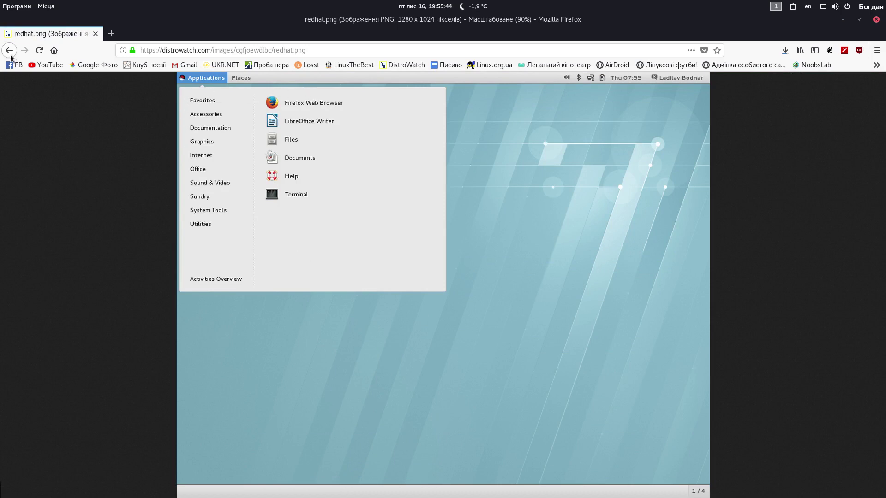
left_click(10, 53)
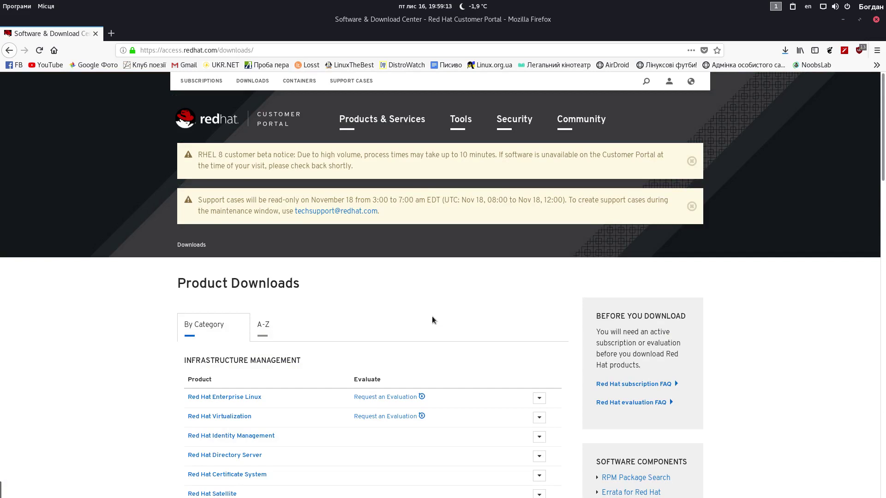
- Browse the Red Hat Product Downloads list, then go back to DistroWatch's Red Hat Enterprise Linux page
scroll(432, 318, "down", 2)
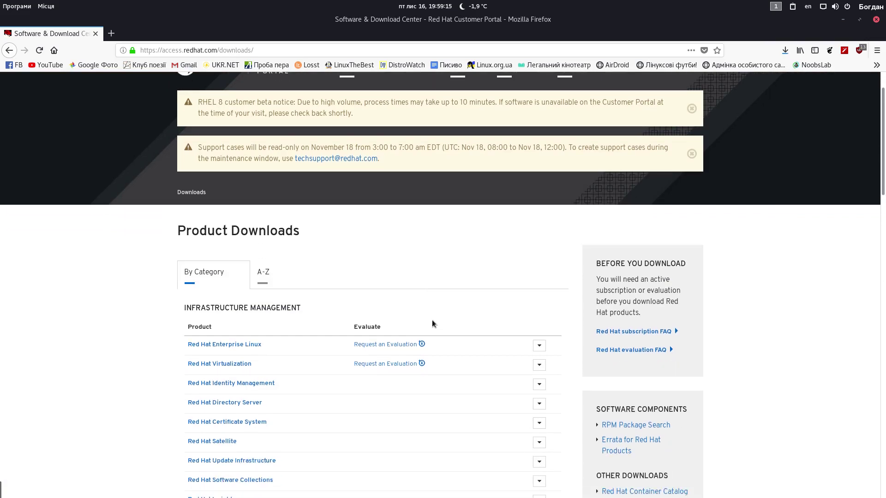
scroll(439, 305, "up", 2)
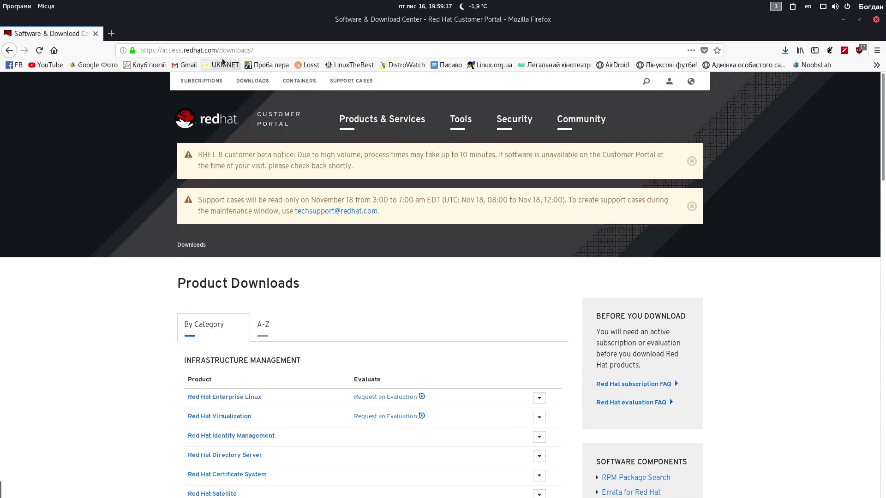
scroll(359, 375, "down", 4)
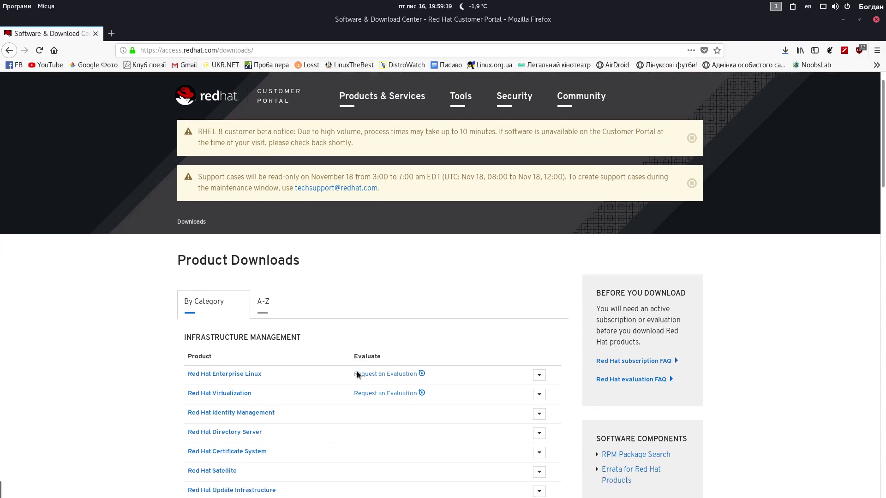
scroll(358, 375, "down", 5)
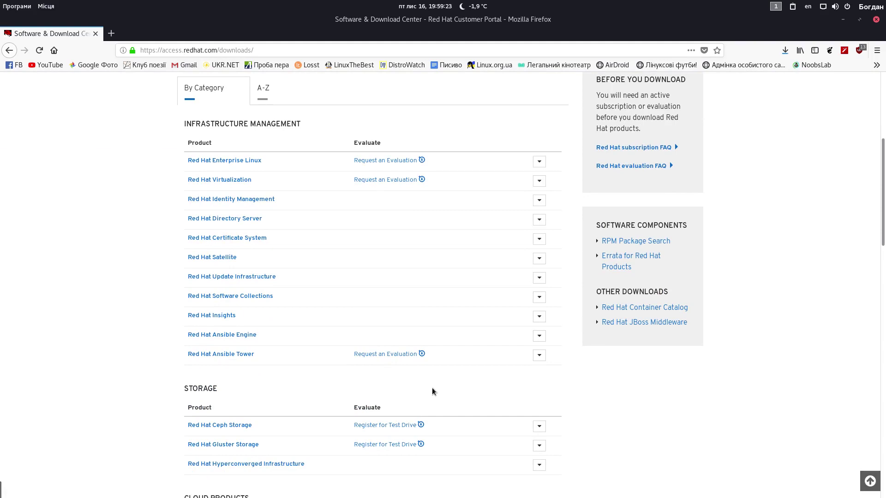
scroll(391, 385, "up", 9)
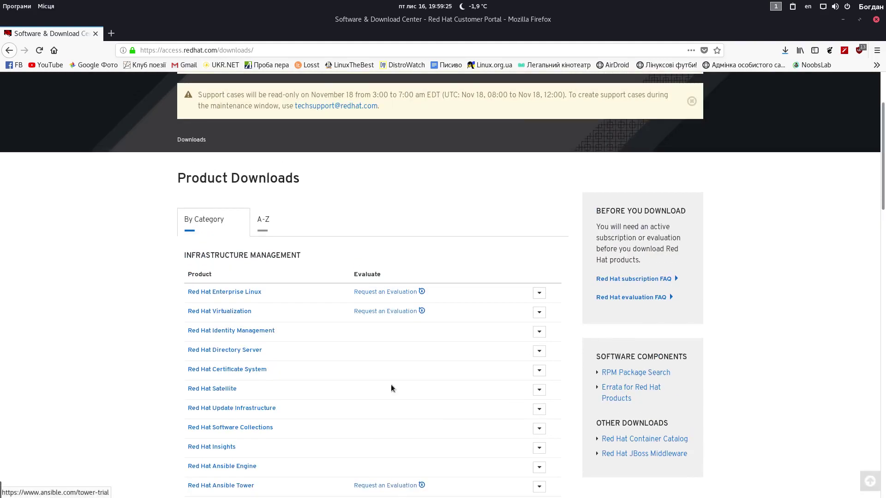
left_click(8, 51)
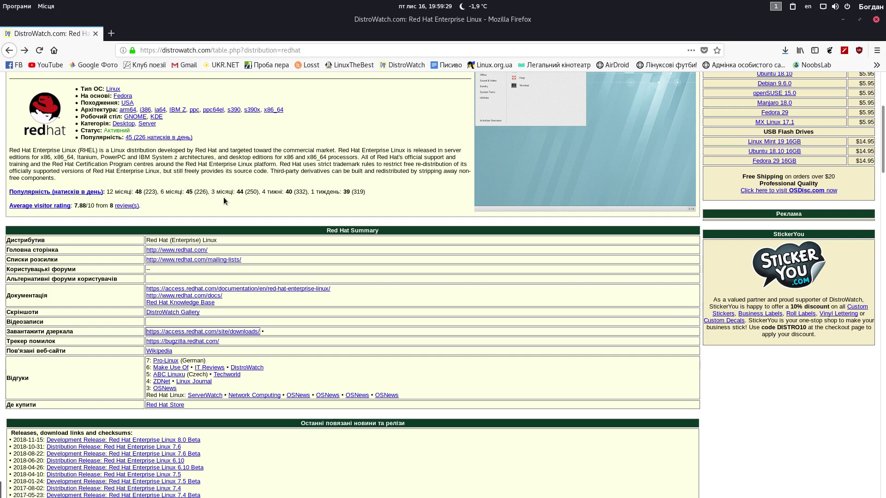
- Return to DistroWatch's front page and open the 'Development Release: Red Hat Enterprise Linux 8.0 Beta' article
scroll(317, 275, "up", 3)
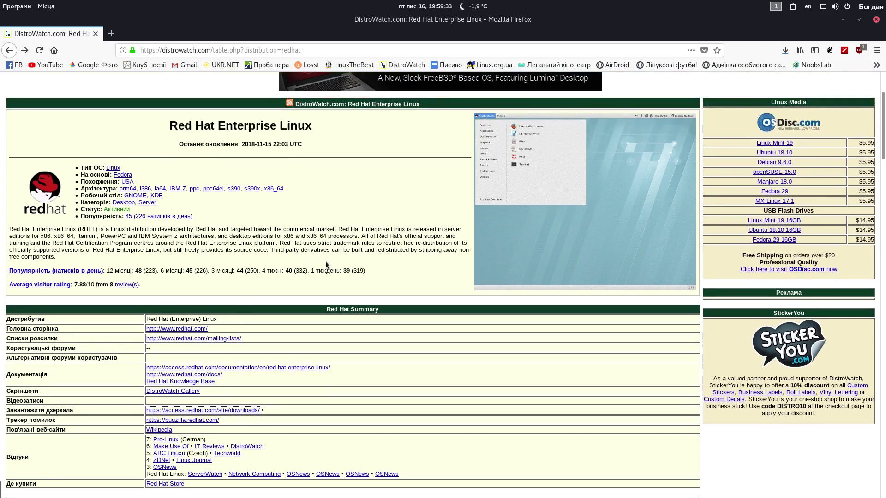
scroll(323, 261, "down", 2)
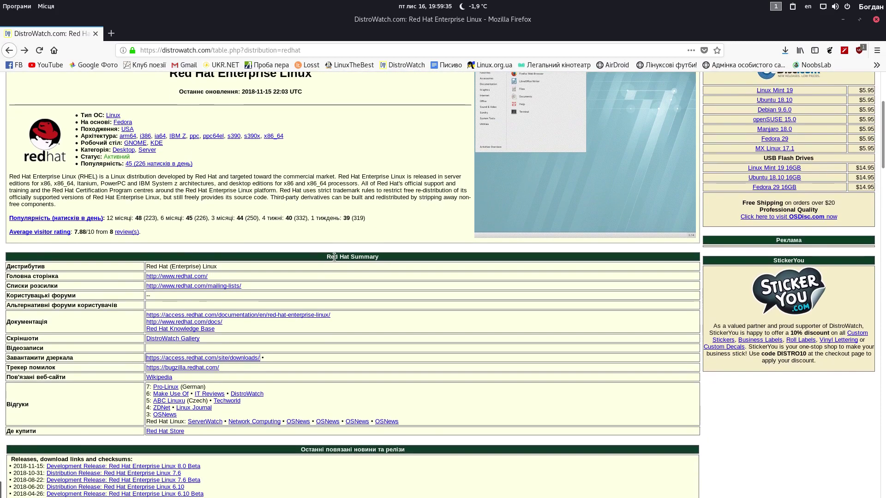
scroll(334, 257, "up", 6)
key("ctrl+l")
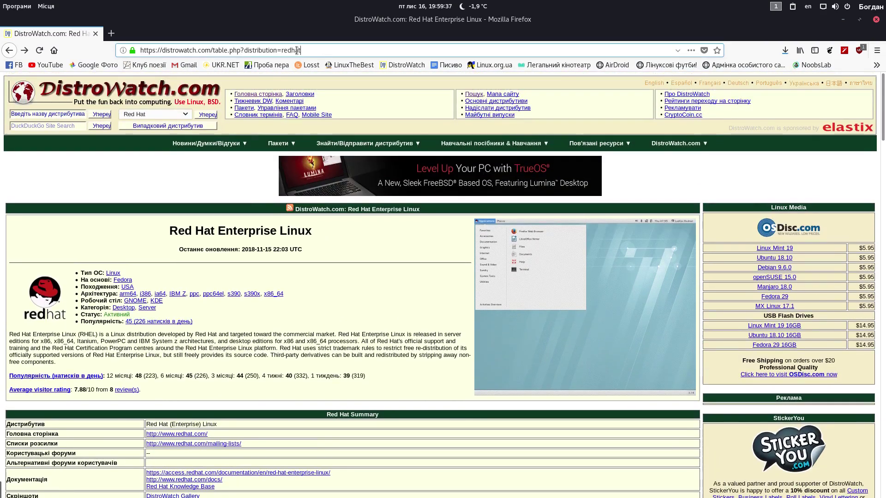
scroll(414, 241, "down", 5)
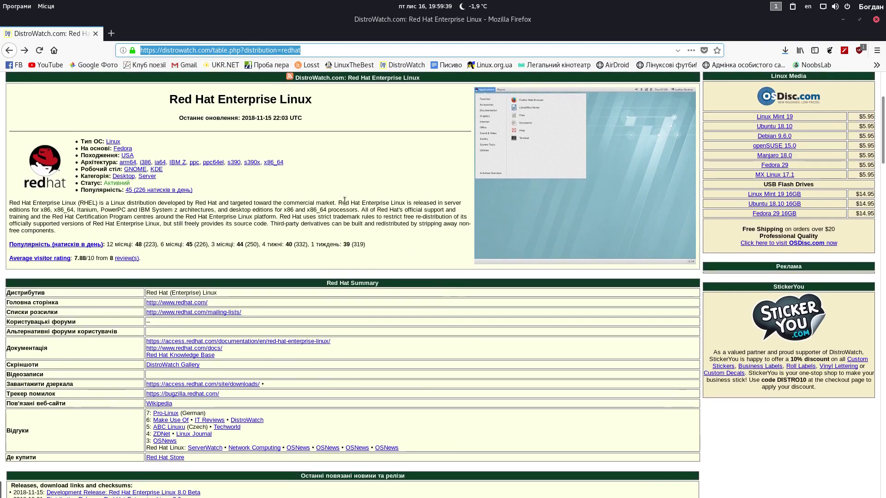
scroll(343, 192, "down", 4)
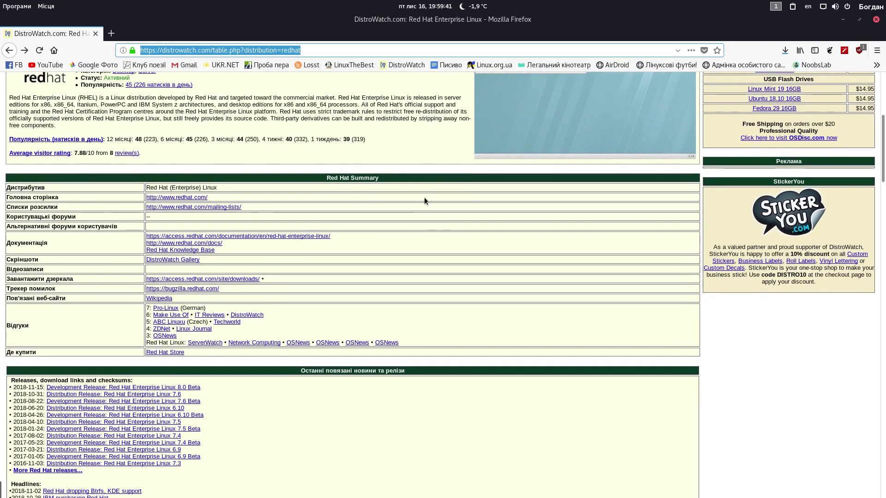
left_click(415, 157)
scroll(370, 168, "up", 2)
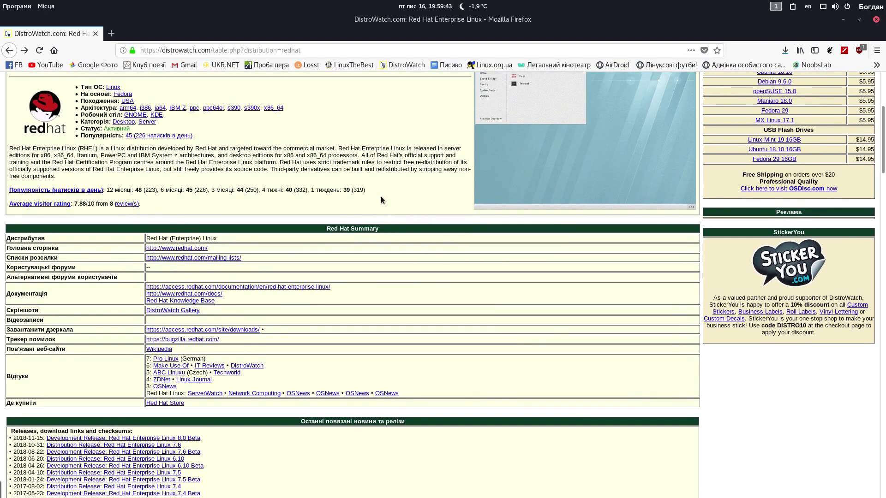
left_click(9, 49)
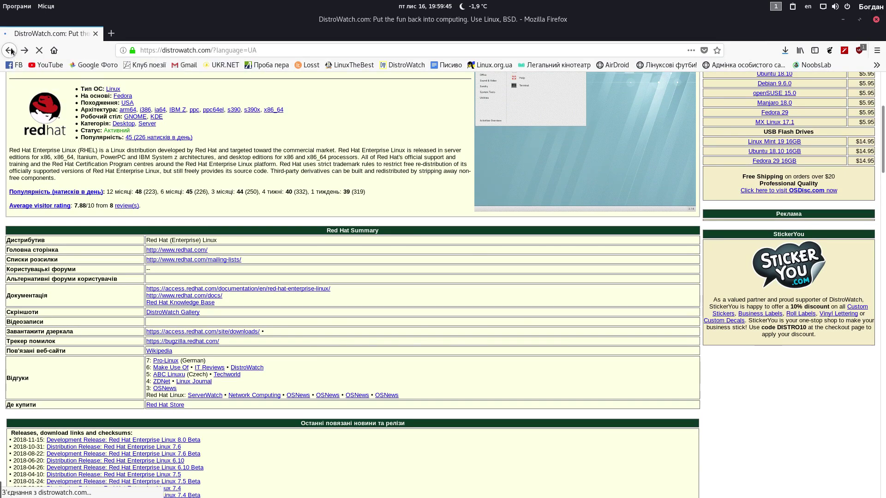
scroll(327, 282, "down", 3)
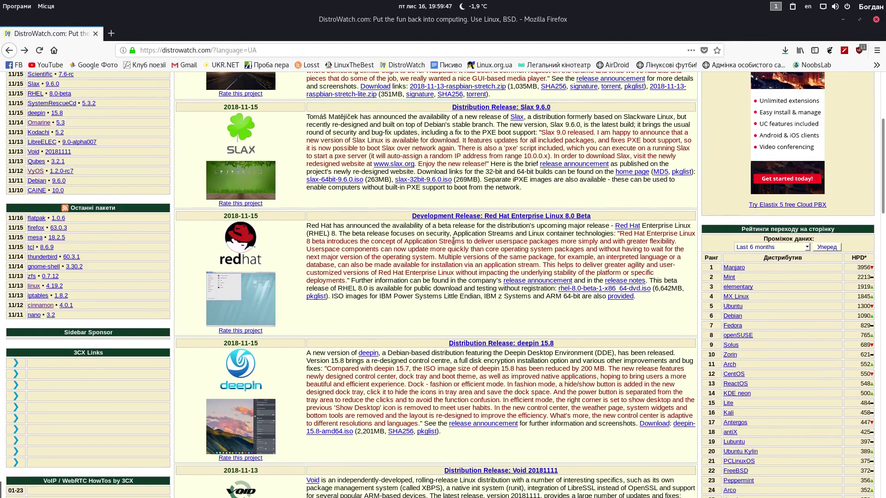
left_click(484, 217)
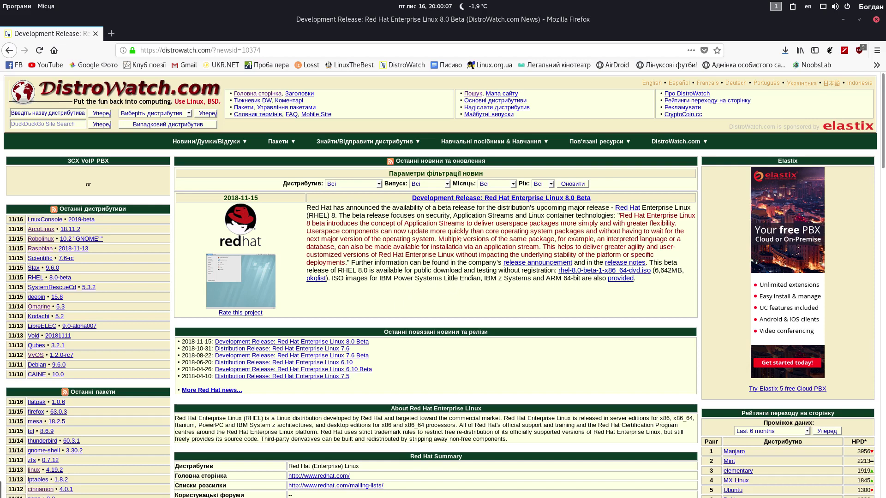
- Scroll down the RHEL 8.0 Beta news article on DistroWatch
scroll(492, 272, "down", 1)
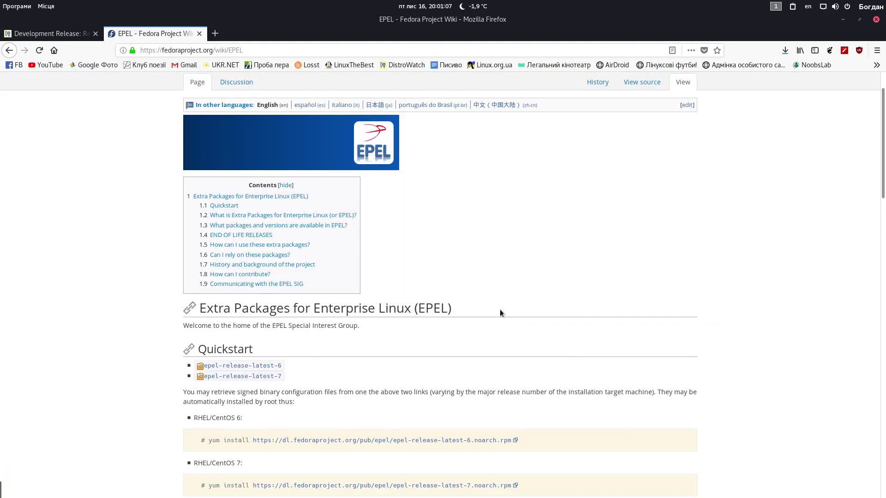
- Read through the Fedora Wiki EPEL Quickstart section, then go back to the 'epel repository' Google results
scroll(500, 313, "up", 2)
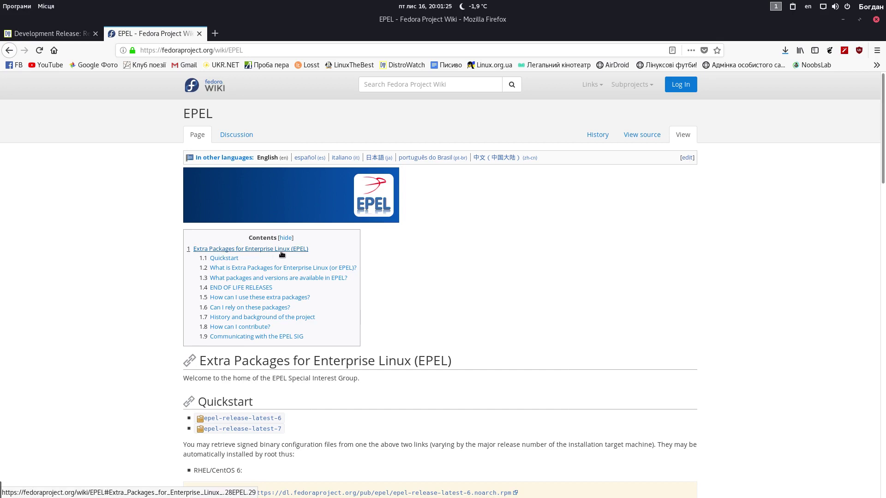
scroll(476, 273, "down", 3)
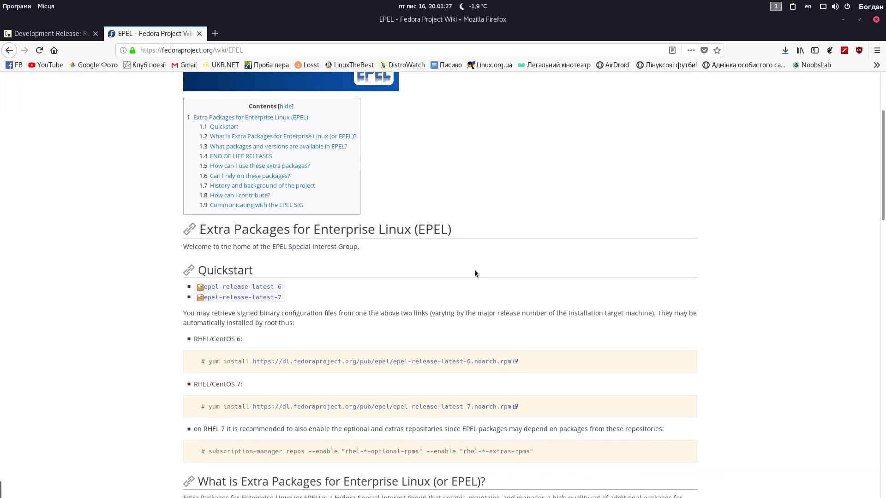
scroll(474, 273, "down", 5)
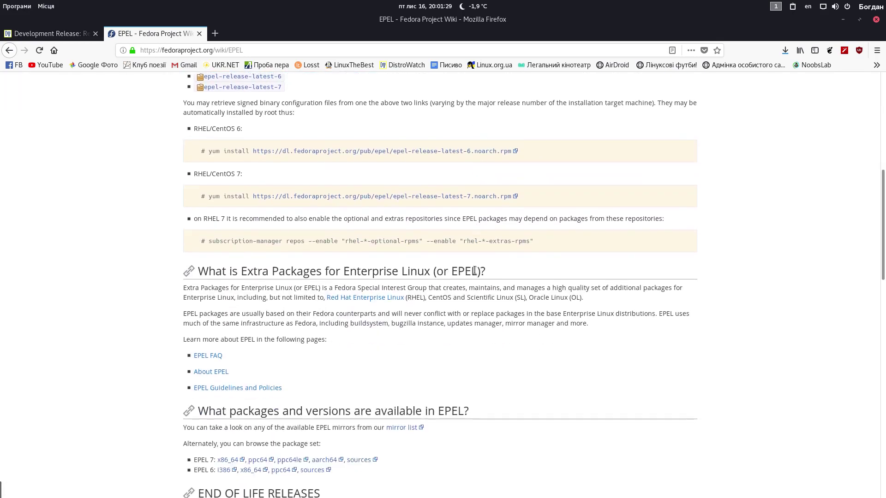
scroll(472, 269, "up", 8)
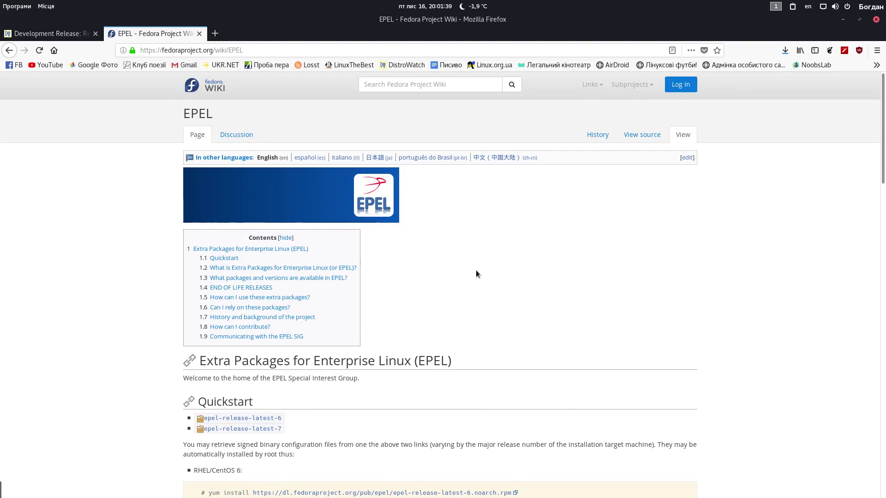
scroll(476, 271, "down", 2)
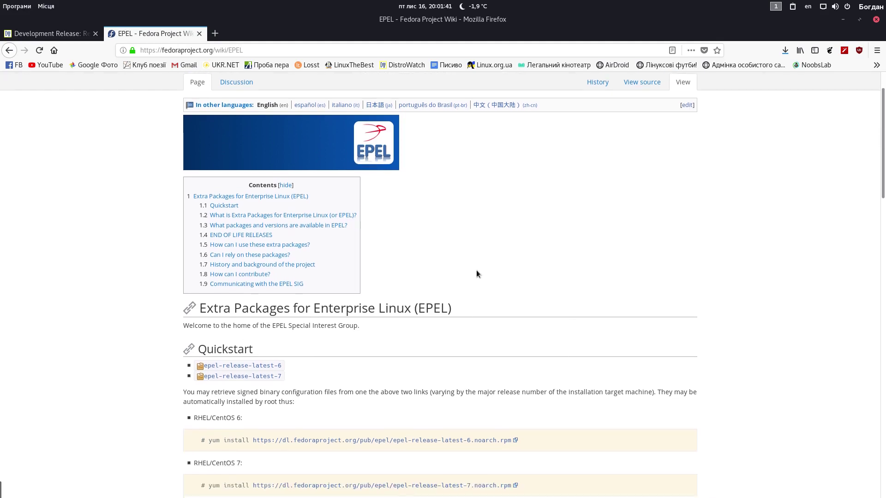
scroll(476, 274, "up", 2)
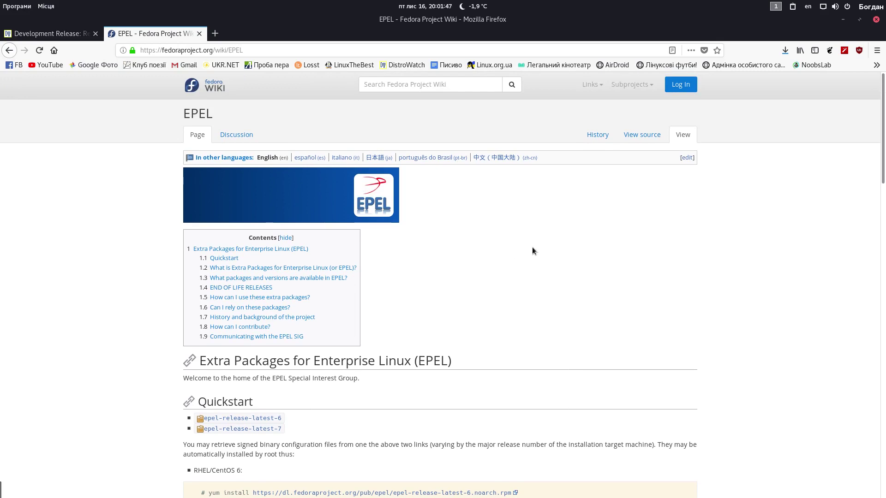
key("alt+Left")
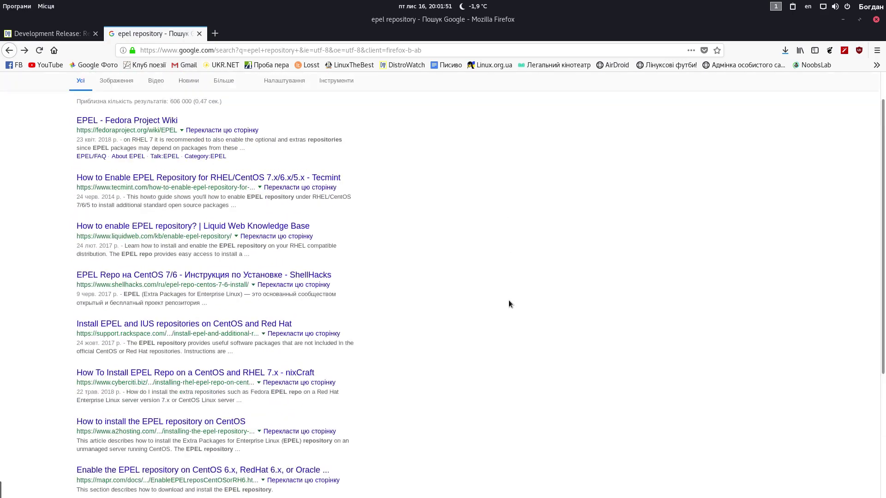
- Select and then deselect the 'epel repository' query in the Google search box
scroll(509, 300, "up", 2)
triple_click(150, 91)
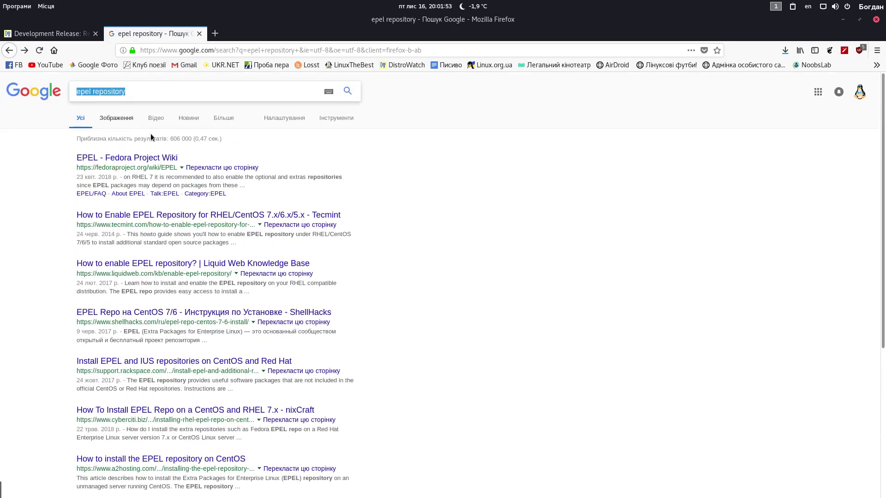
left_click(442, 206)
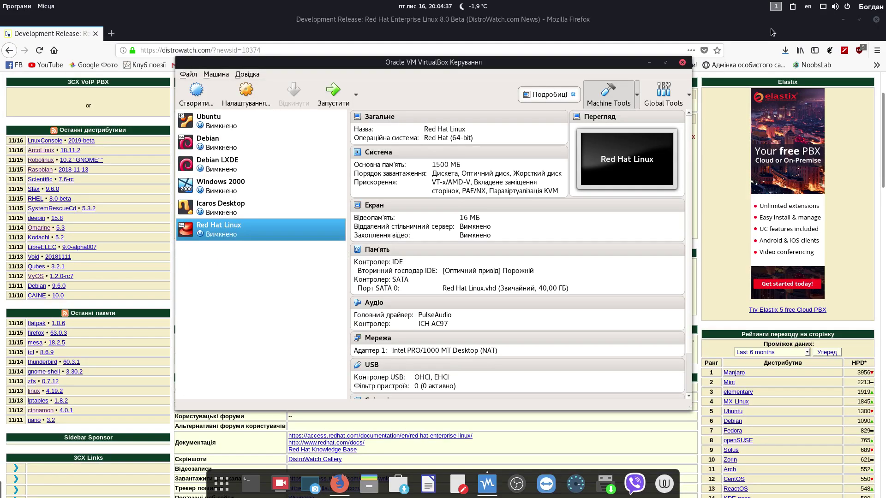
- Raise the Red Hat Linux machine's video memory to 64 MB and save the settings
right_click(233, 230)
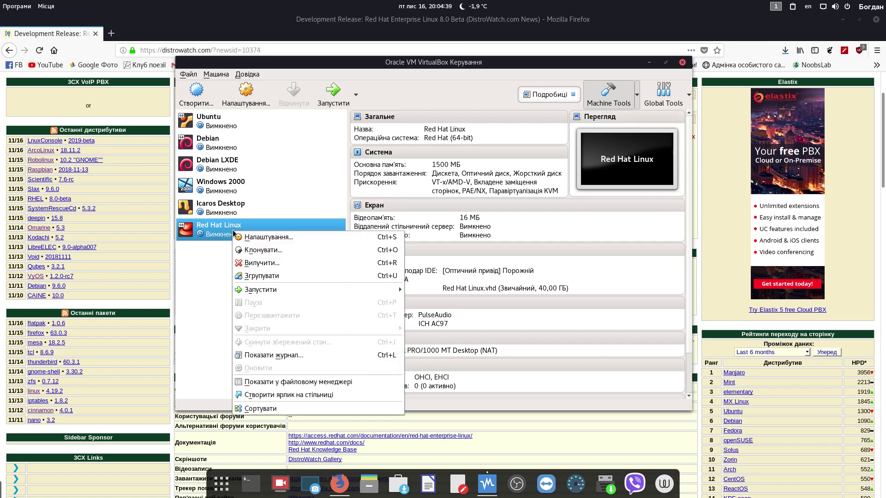
key("Escape")
key("ctrl+s")
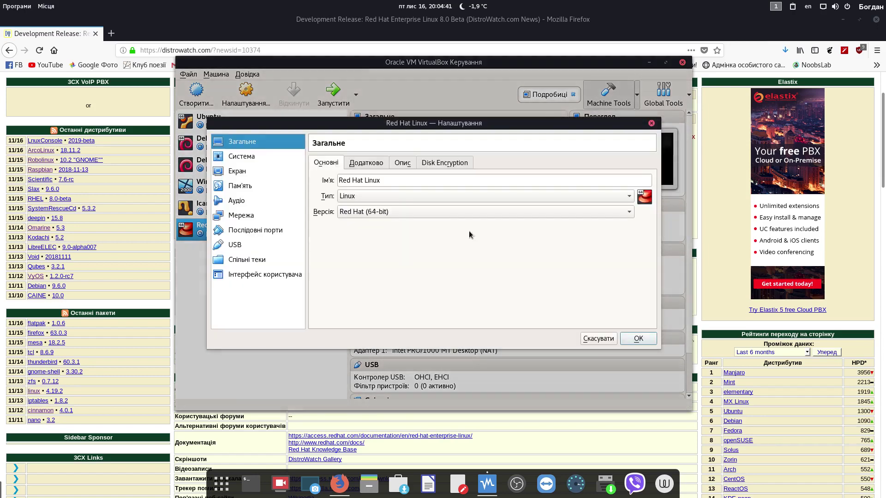
left_click(226, 171)
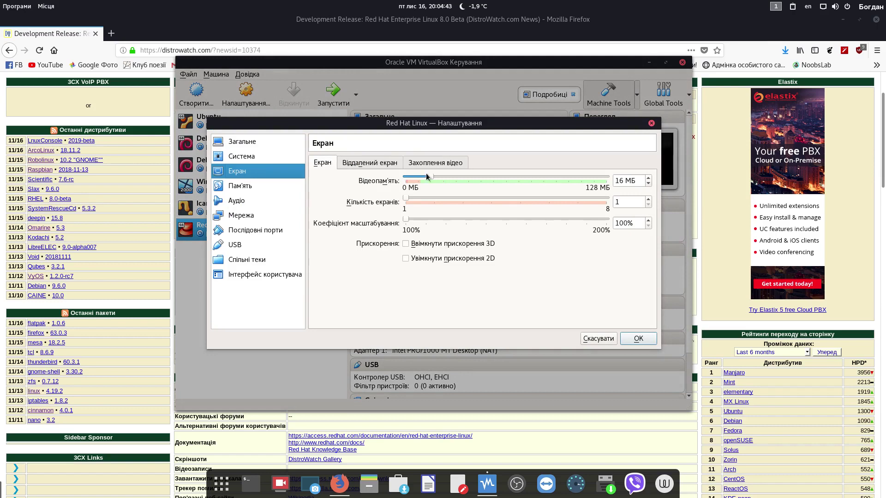
left_click_drag(429, 177, 502, 182)
left_click(634, 341)
- Disable audio and give the Red Hat Linux machine 2 processors
right_click(244, 231)
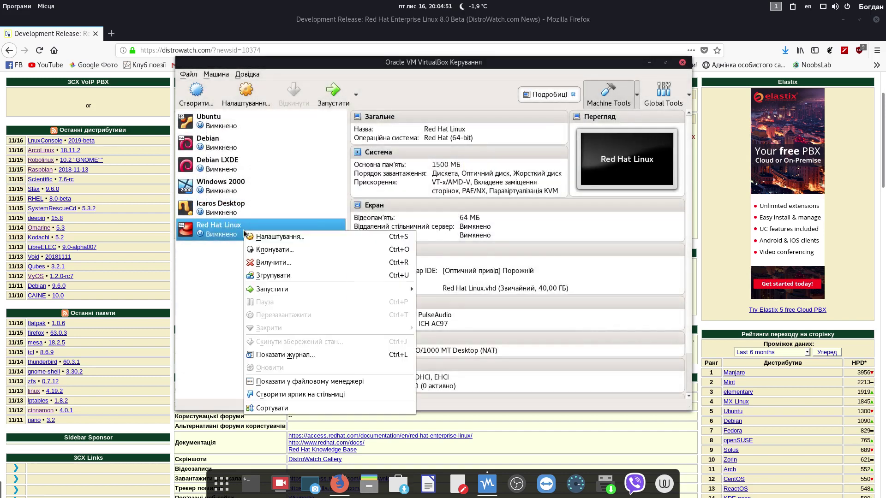
left_click(269, 237)
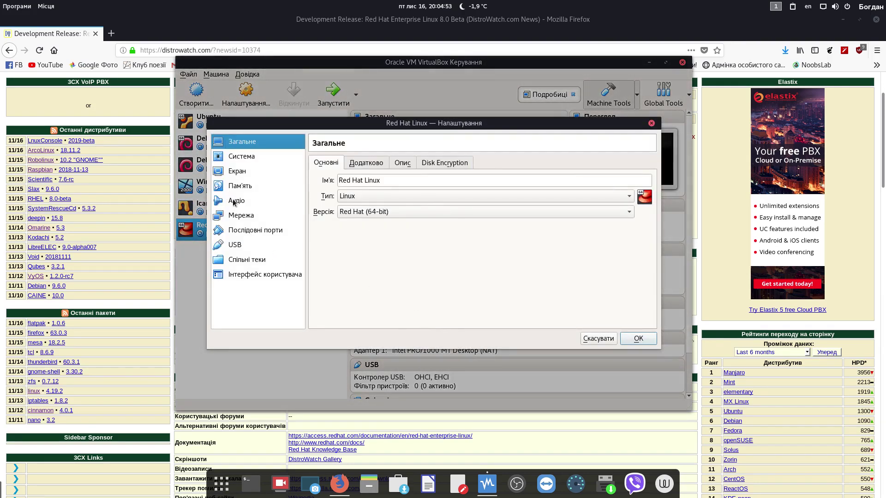
left_click(235, 201)
left_click(312, 161)
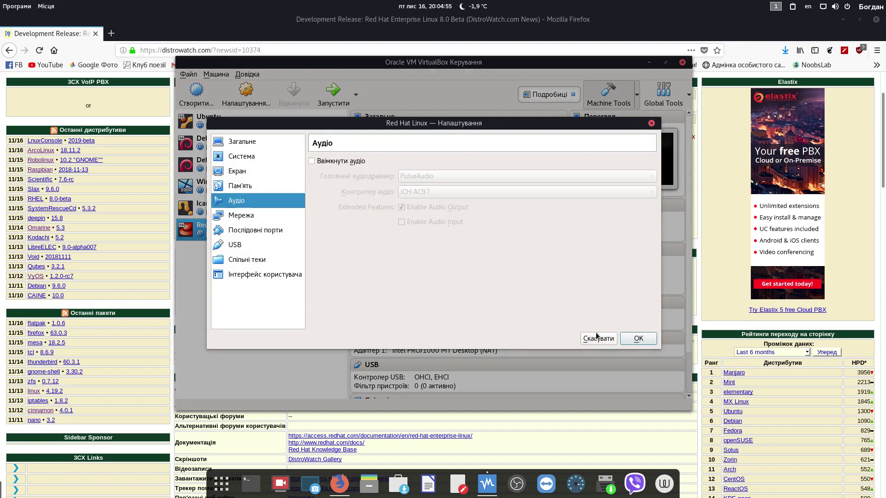
left_click(289, 164)
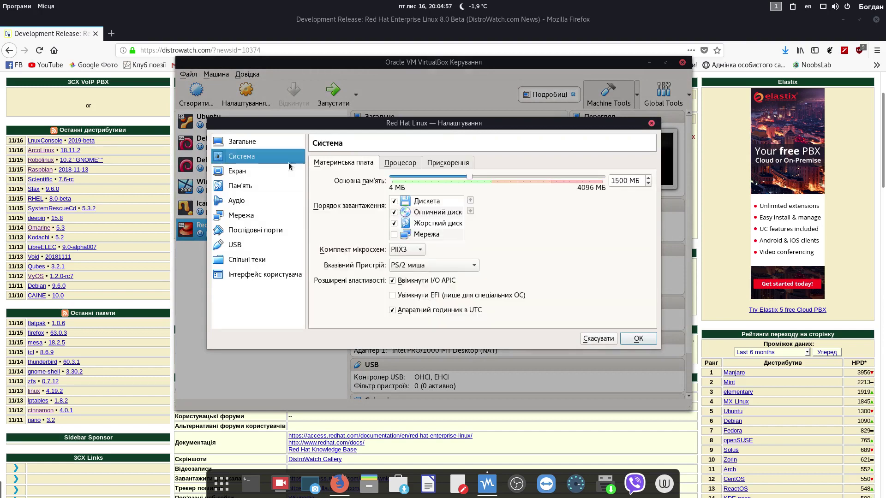
left_click(398, 162)
left_click_drag(391, 176, 424, 176)
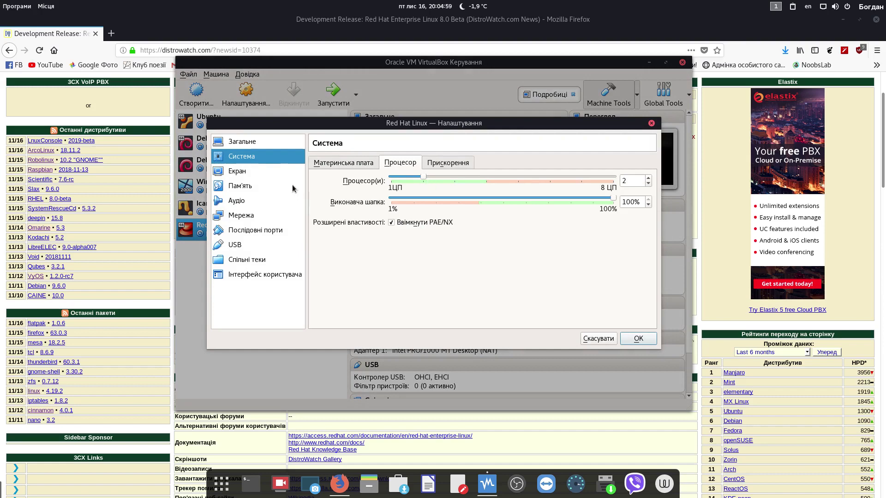
- Review the display, storage, memory and boot order settings, then save the changes
left_click(267, 176)
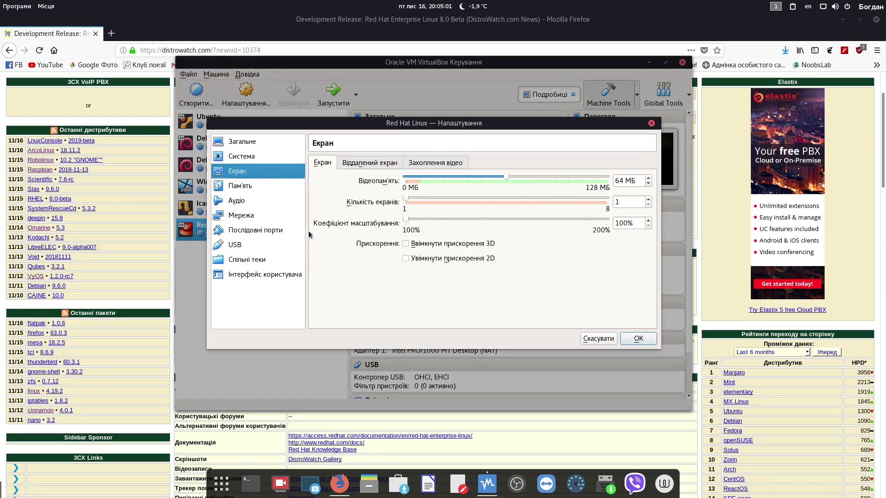
left_click(282, 186)
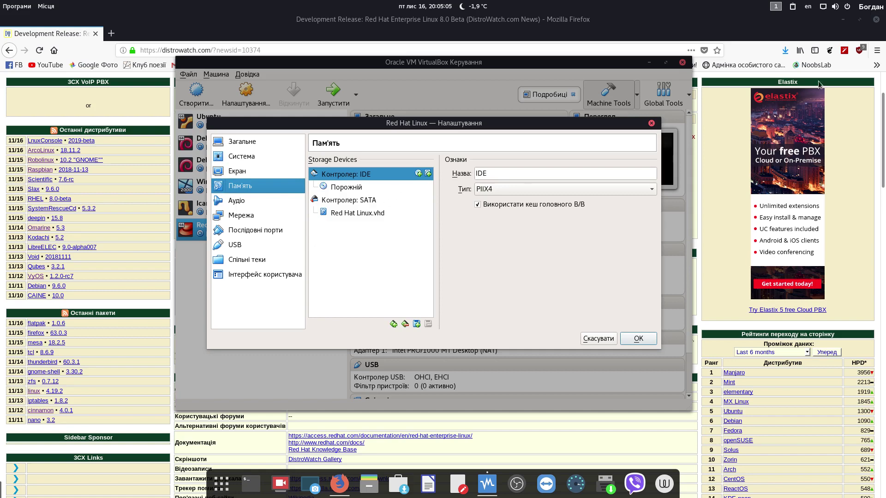
left_click(876, 19)
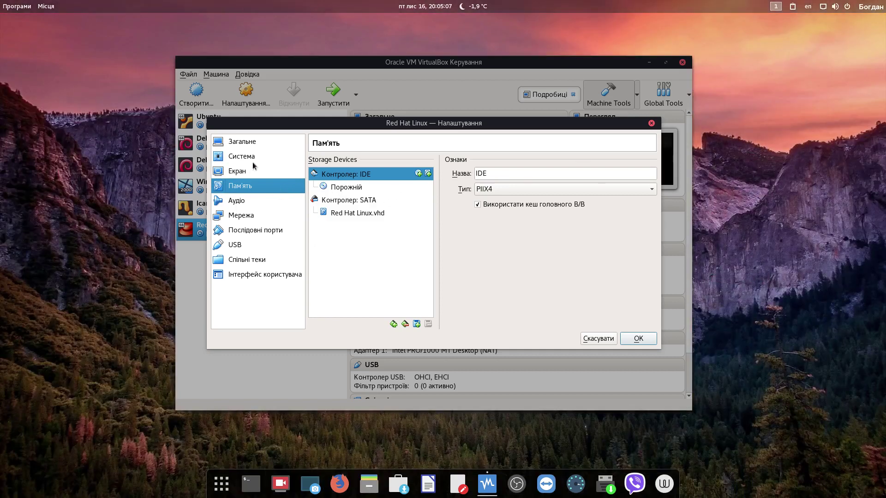
left_click(248, 158)
left_click(338, 165)
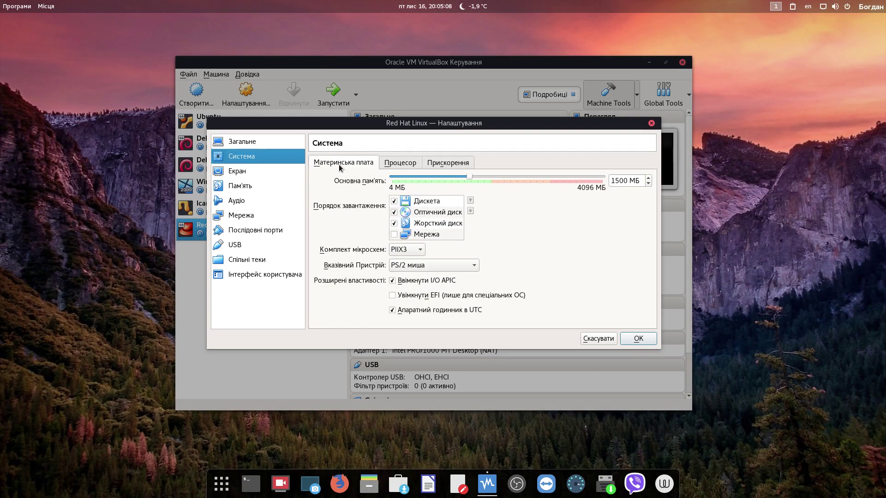
left_click(248, 187)
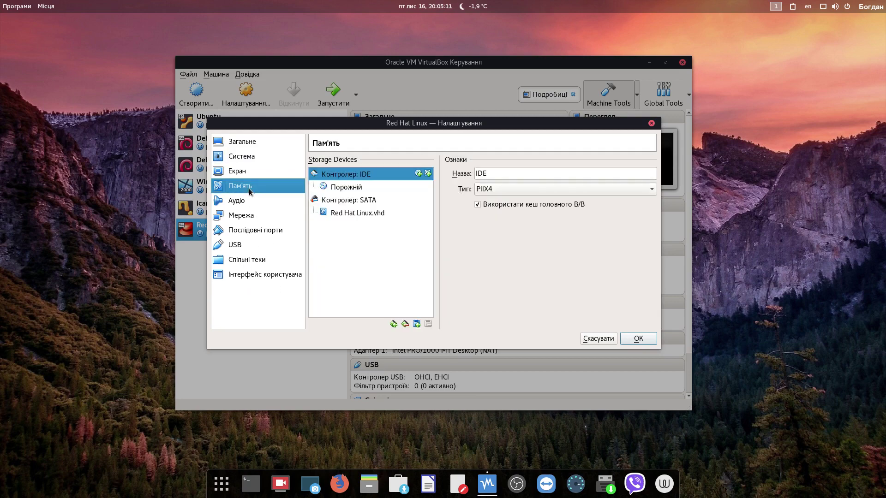
left_click(650, 341)
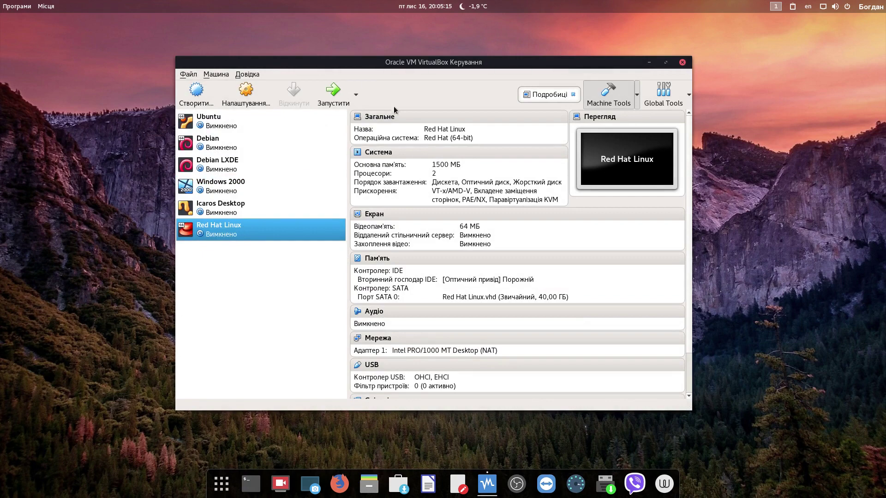
- Boot the Red Hat Linux machine from rhel-8.0-beta-1-x86_64-dvd.iso and switch it to full screen
left_click(339, 97)
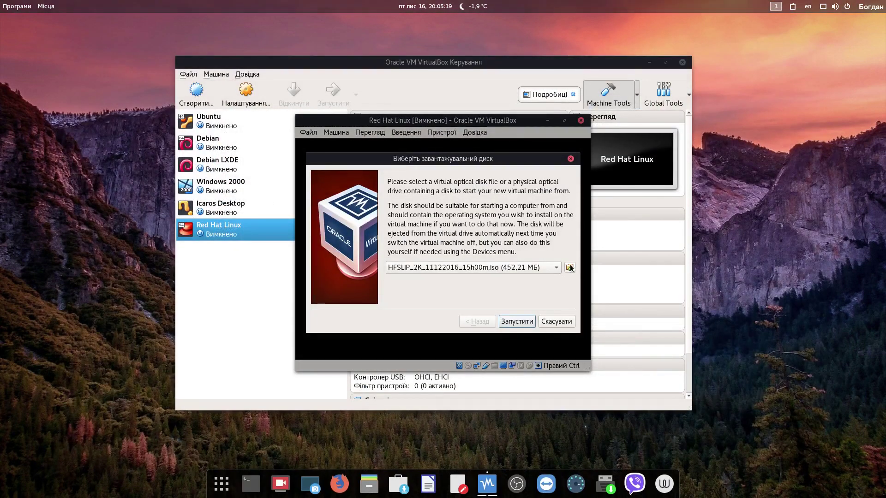
left_click(569, 268)
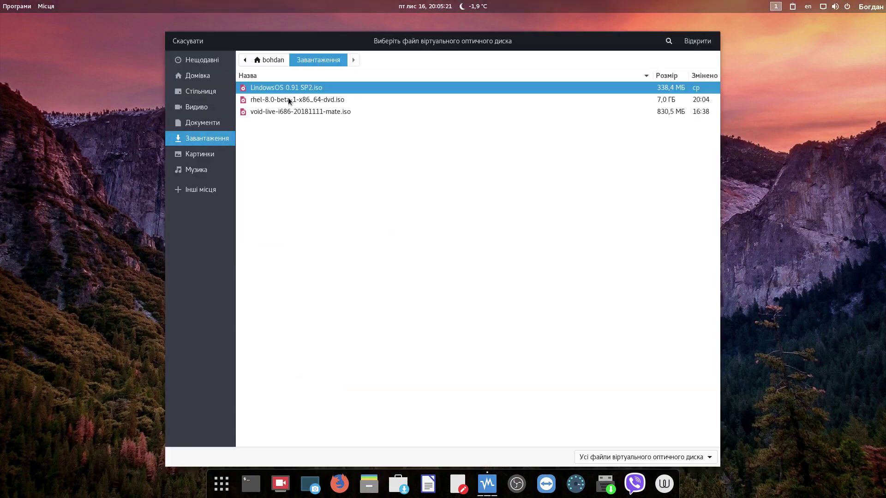
left_click(270, 100)
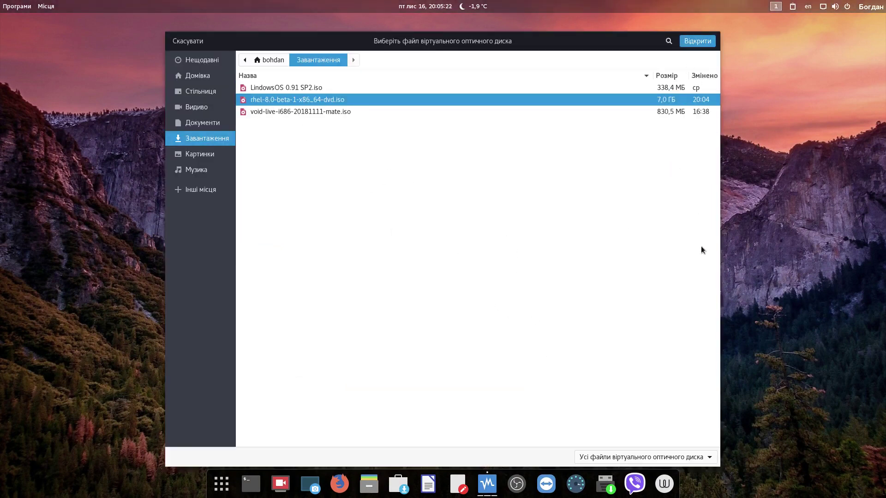
key("Return")
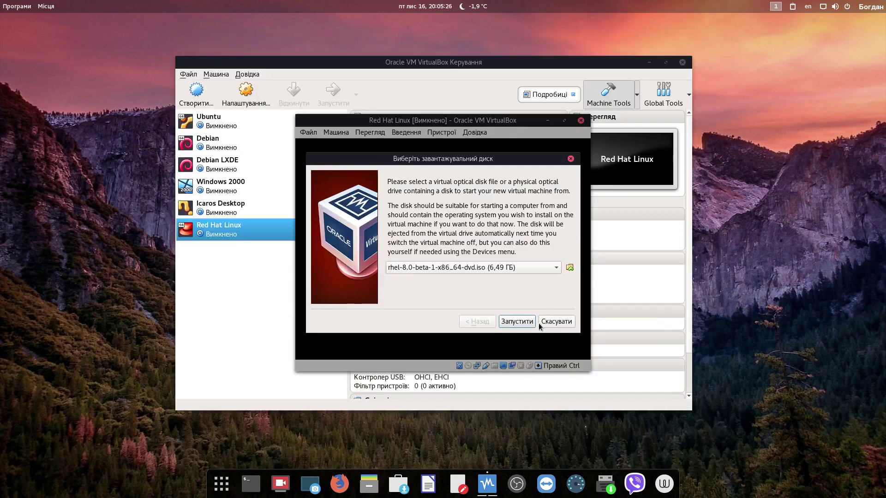
left_click(529, 322)
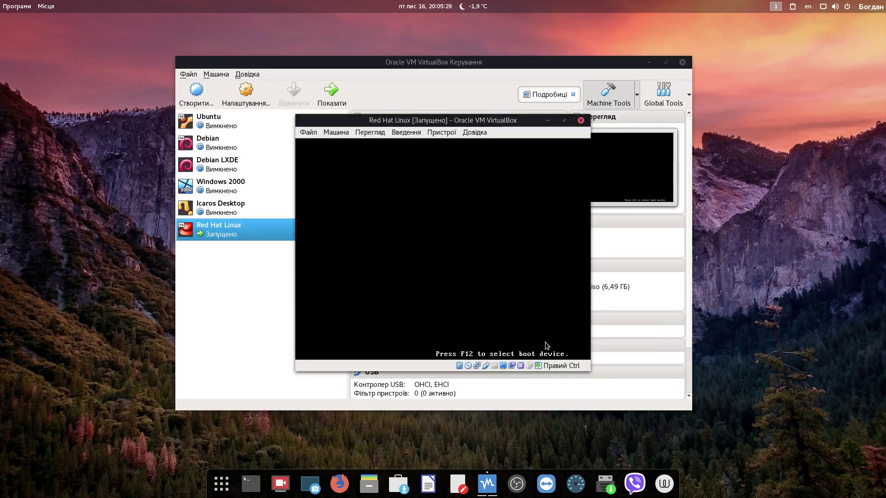
key("Control_R+f")
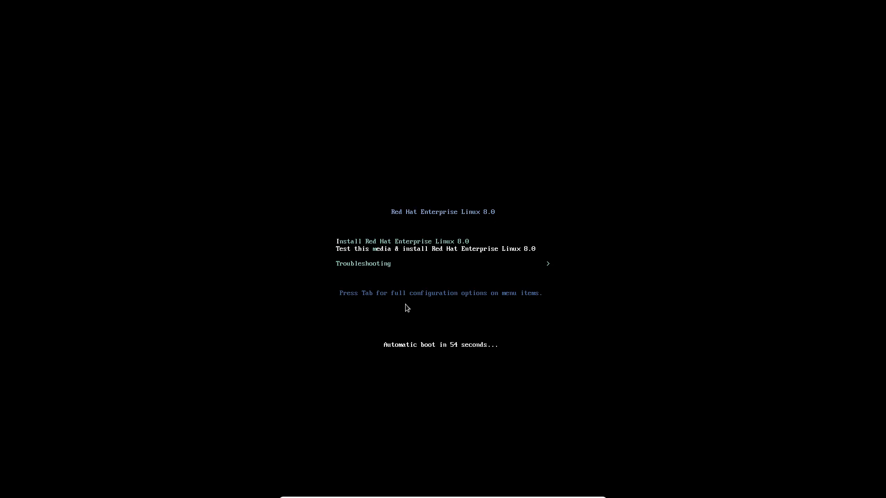
- Boot the 'Install Red Hat Enterprise Linux 8.0' entry, then exit full-screen and maximize the VM window
key("Up")
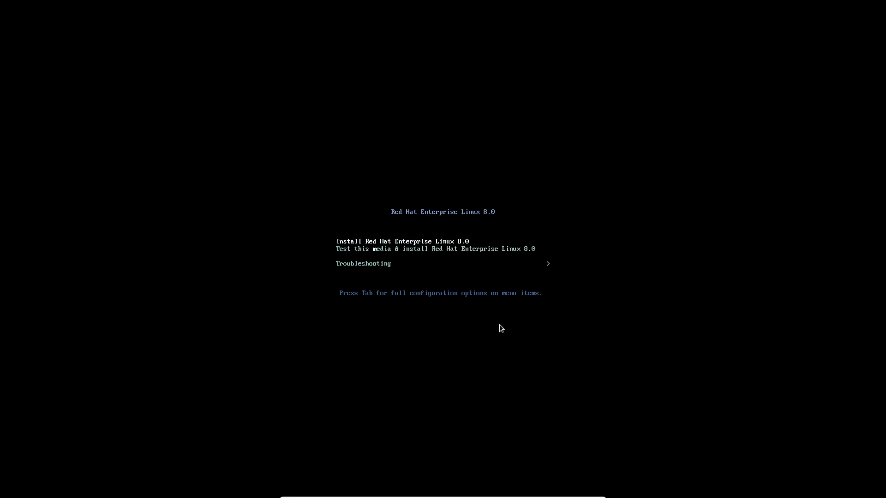
key("Return")
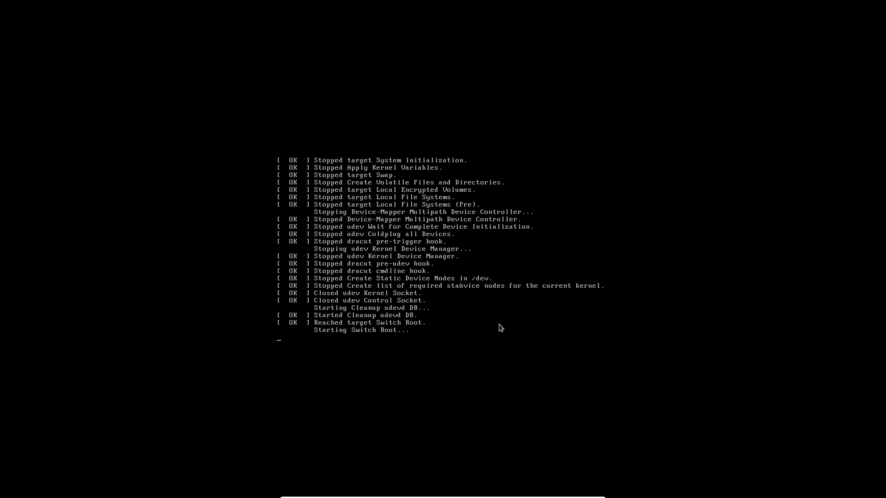
key("ctrl+f")
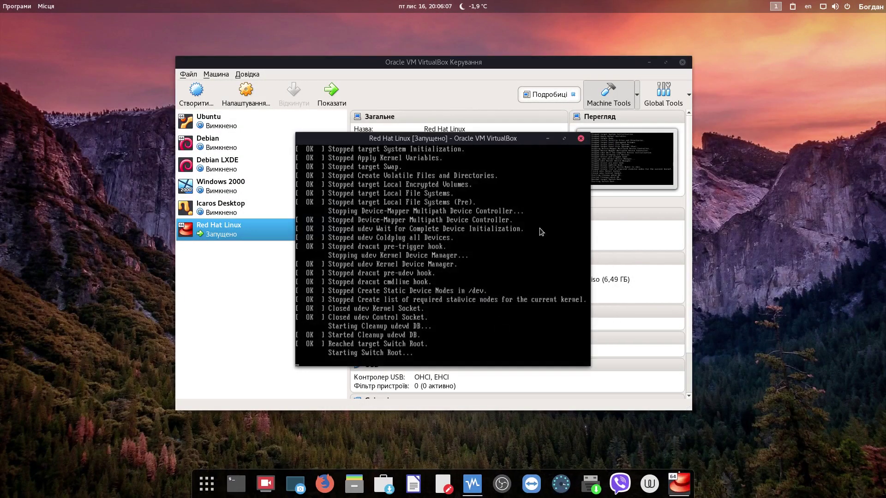
left_click(568, 138)
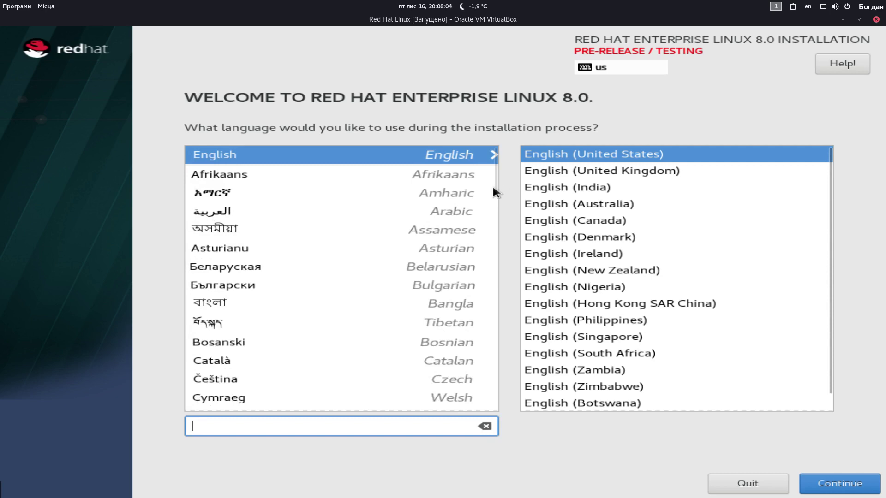
- Pick Українська as the installer language and accept the pre-release software warning
scroll(492, 186, "down", 1)
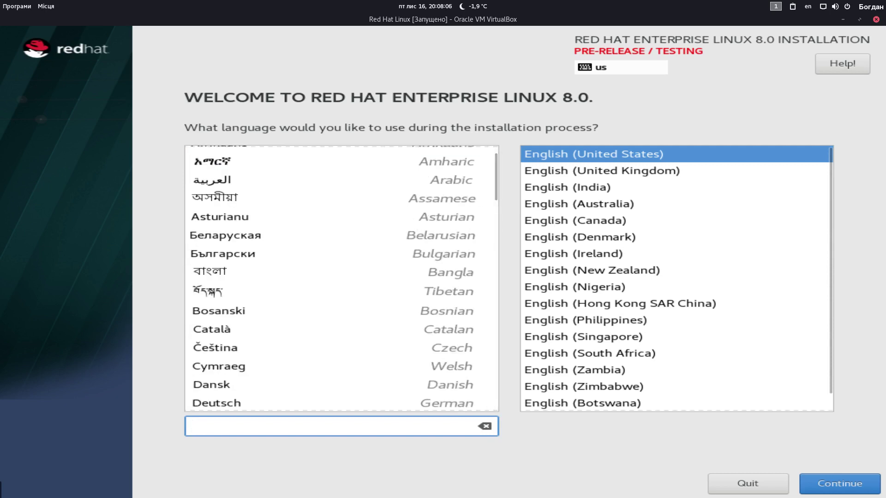
left_click_drag(493, 193, 479, 381)
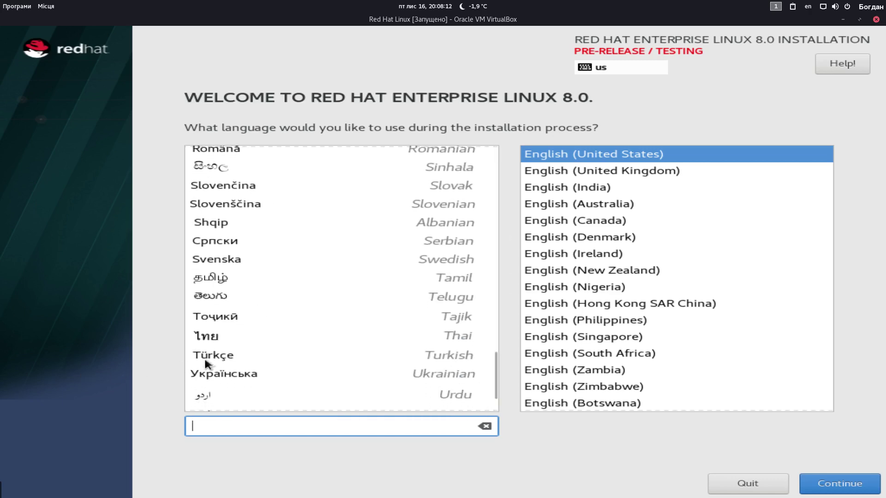
left_click(226, 374)
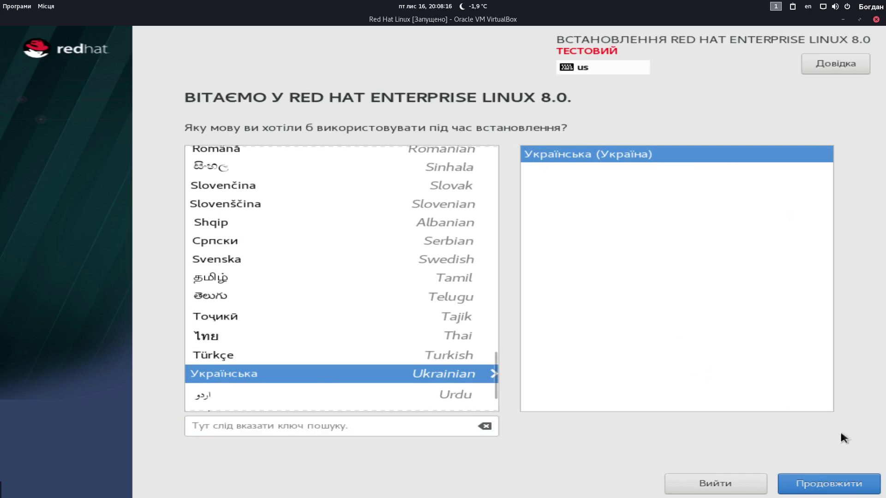
left_click(829, 486)
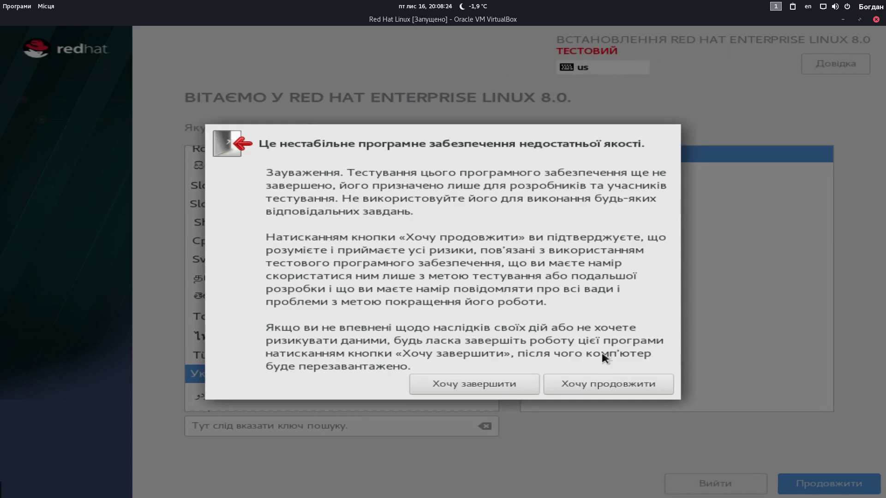
left_click(588, 383)
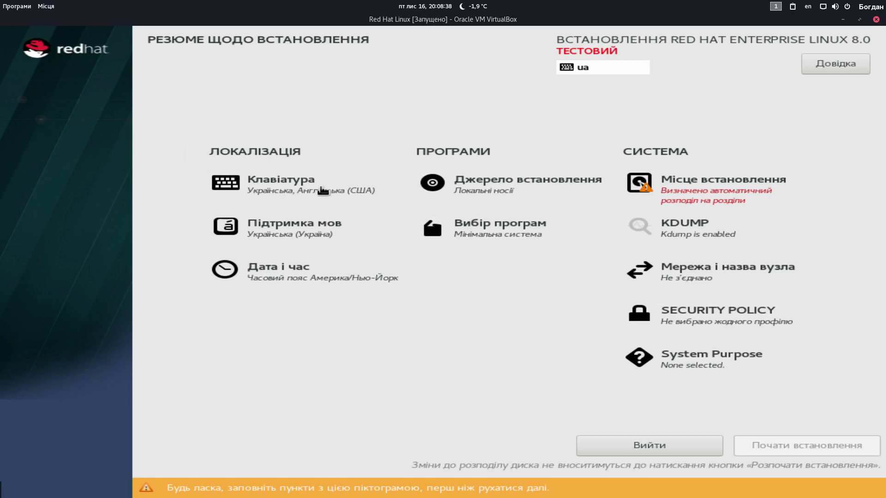
left_click(329, 181)
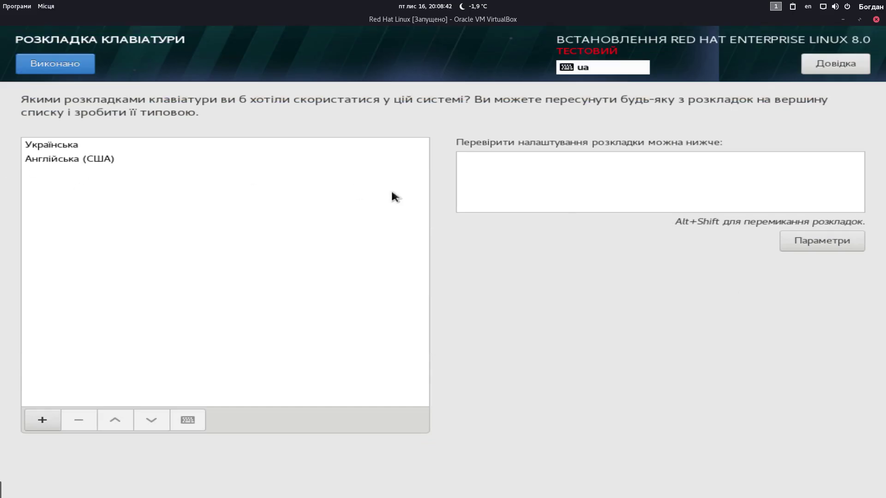
left_click(661, 197)
left_click(74, 68)
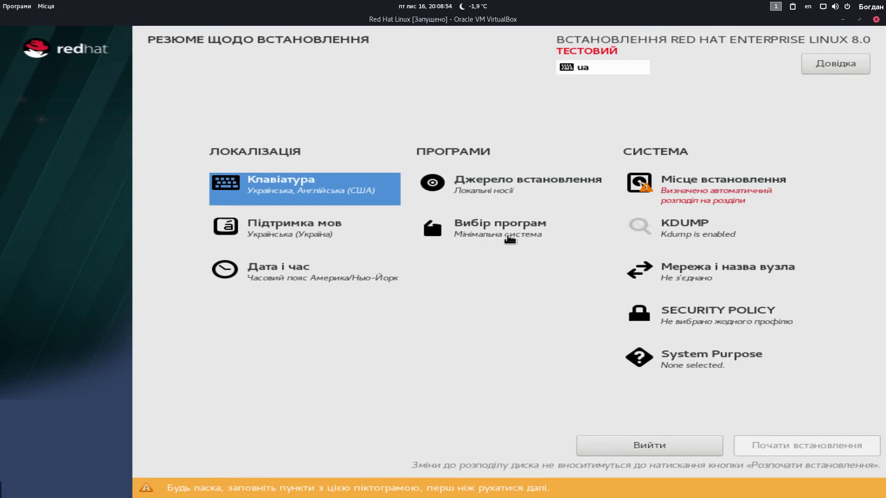
left_click(508, 238)
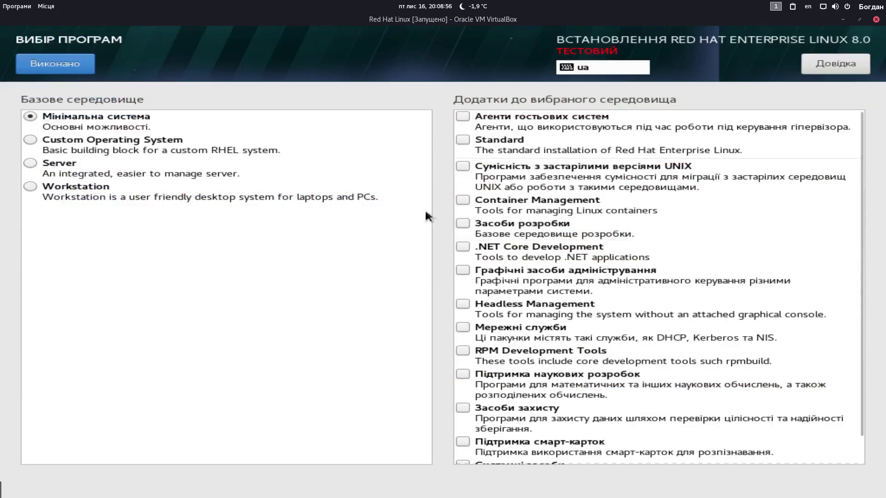
- Select Workstation with legacy UNIX compatibility, system tools and network services add-ons
left_click(30, 187)
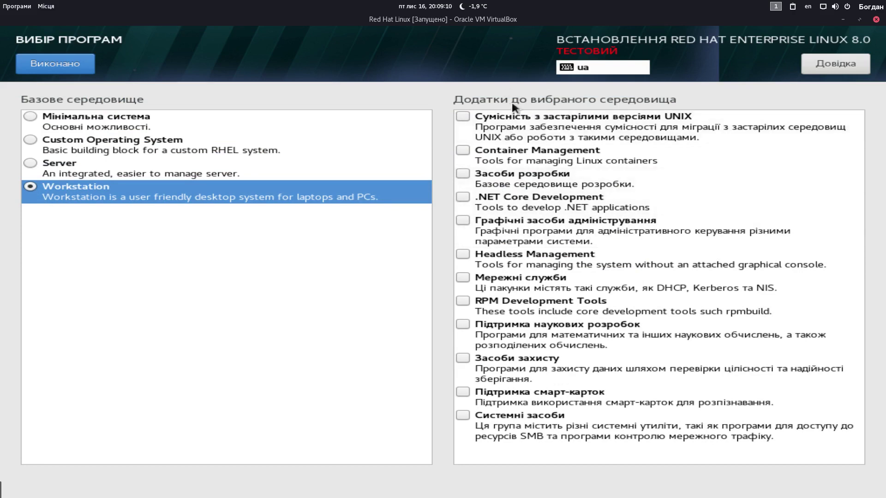
left_click(467, 115)
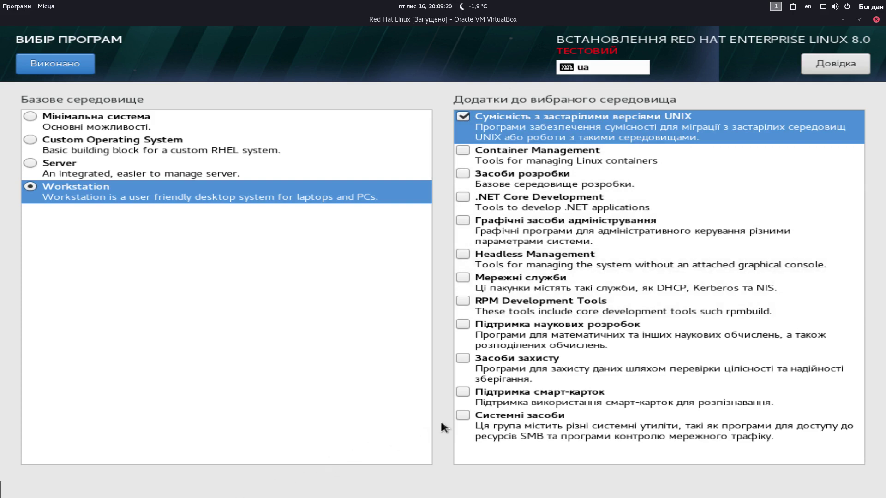
left_click(512, 434)
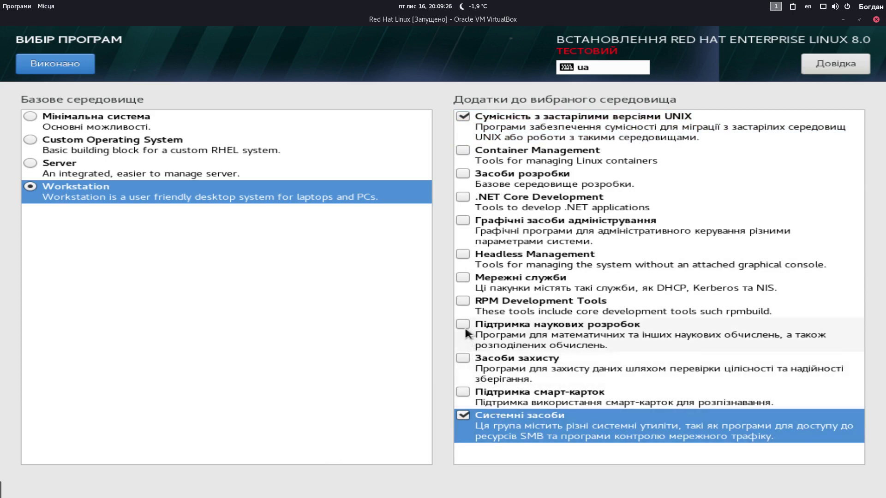
left_click(468, 288)
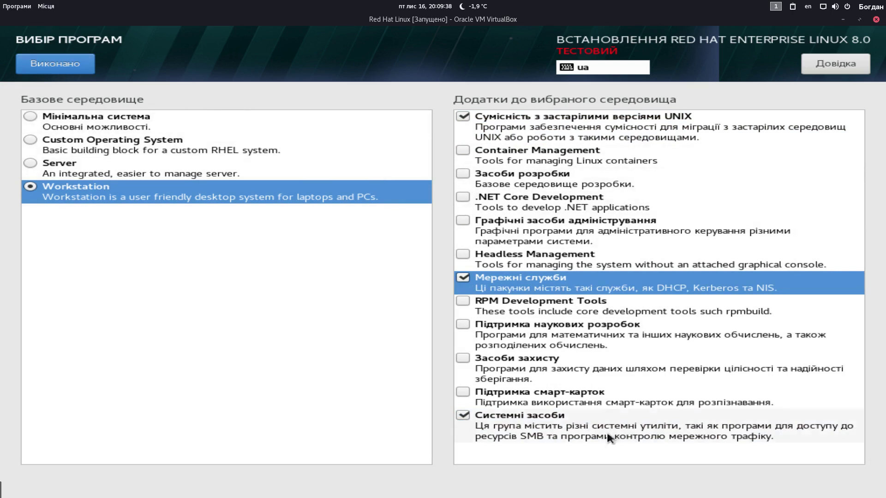
left_click(55, 63)
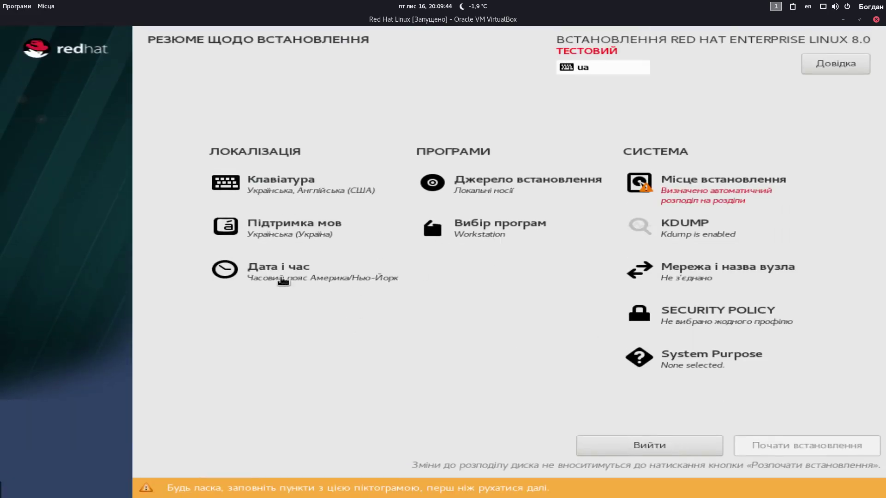
- Set the installer's time zone to Kyiv on the Date and Time map
left_click(323, 271)
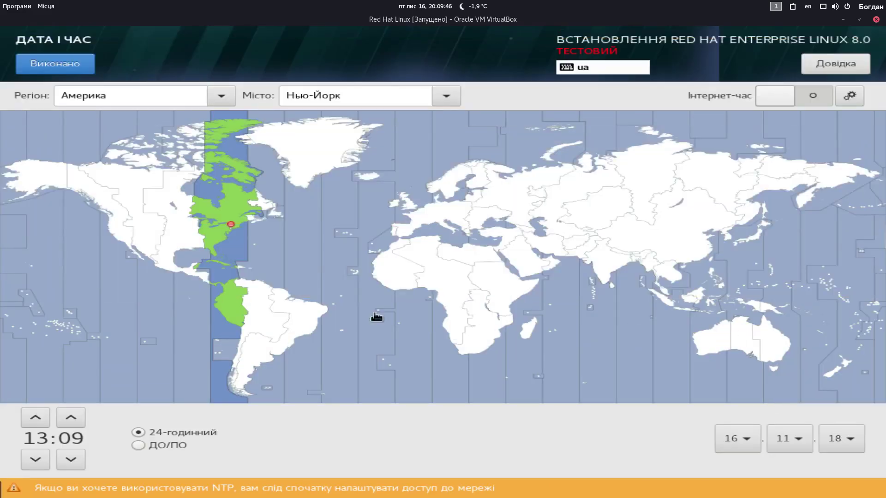
left_click(494, 212)
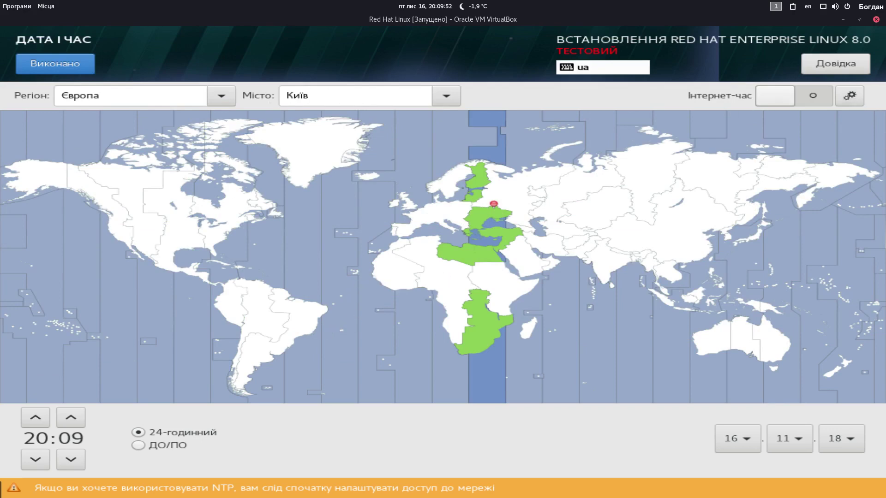
- Confirm the Kyiv time zone, then reselect the 40 GiB VBOX hard disk as installation destination
left_click(55, 63)
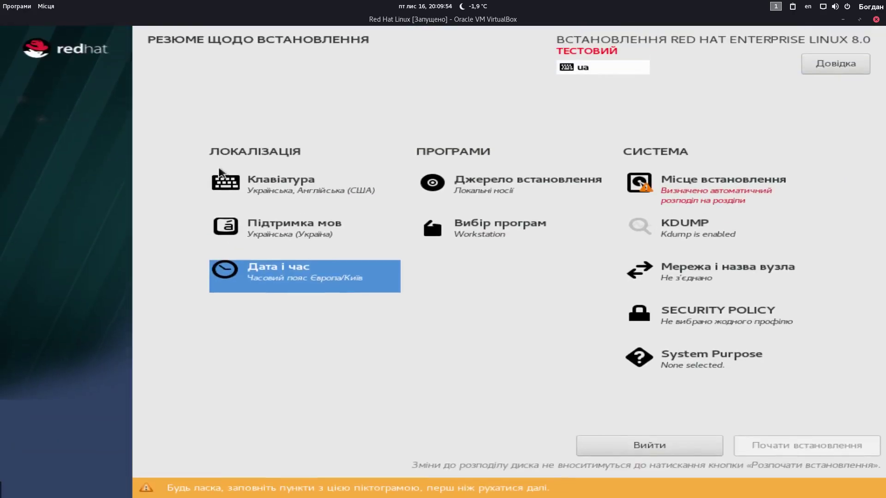
left_click(717, 205)
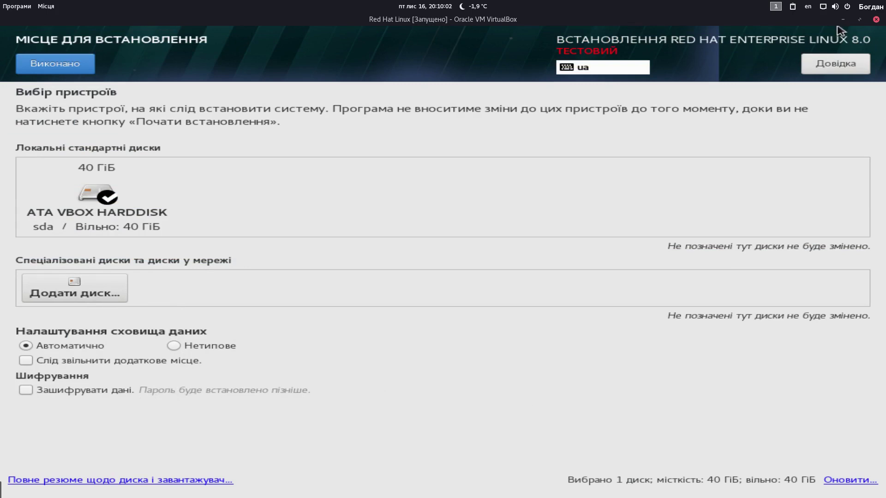
left_click(98, 195)
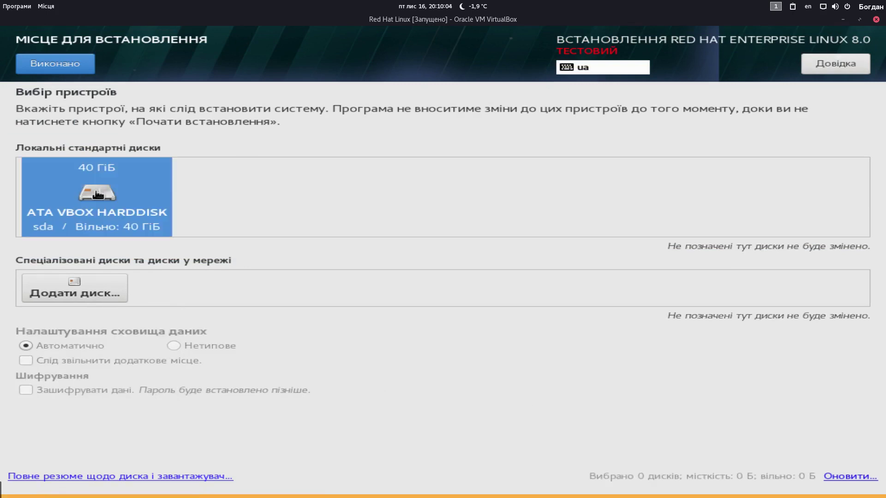
left_click(104, 188)
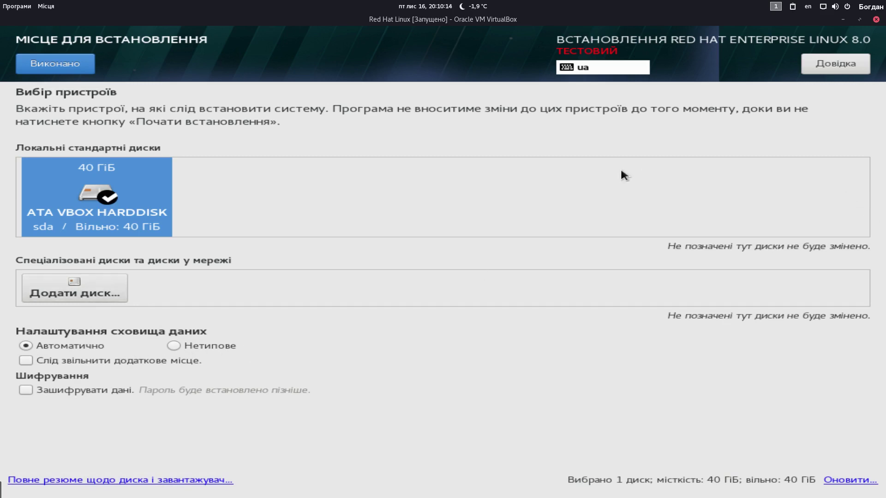
left_click(60, 68)
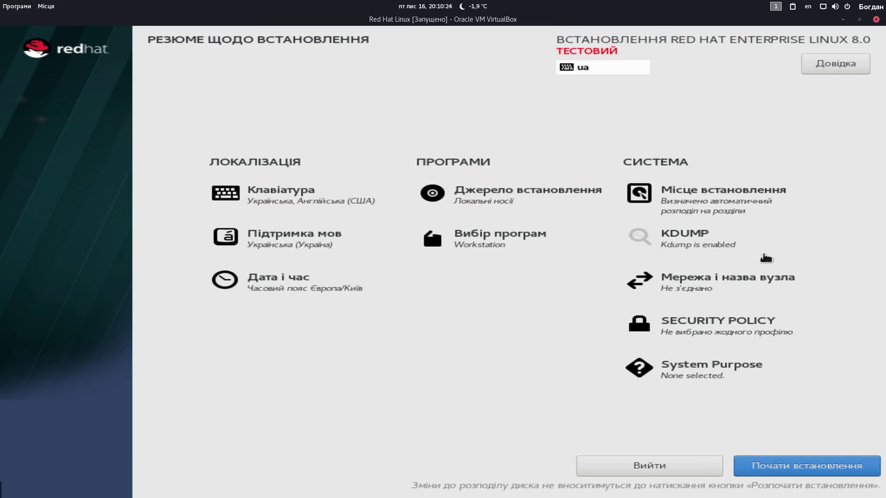
- Switch on the enp0s3 Ethernet connection and leave Security Policy without a profile
left_click(732, 291)
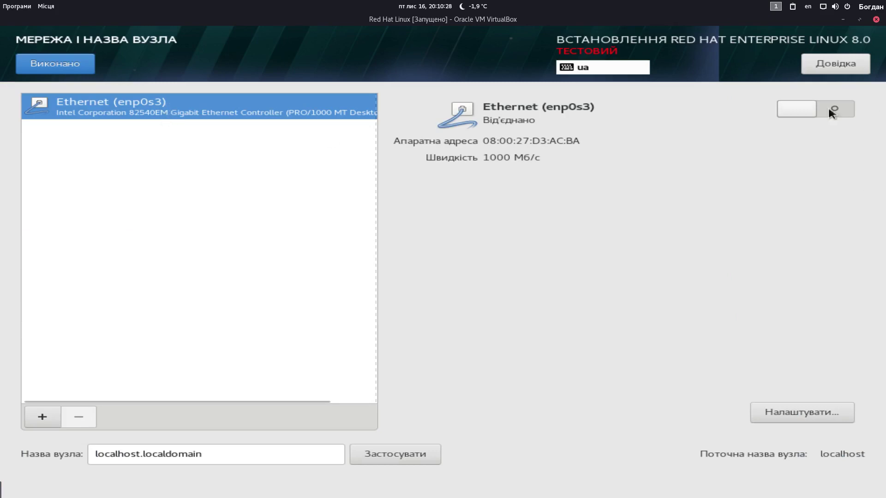
left_click(791, 111)
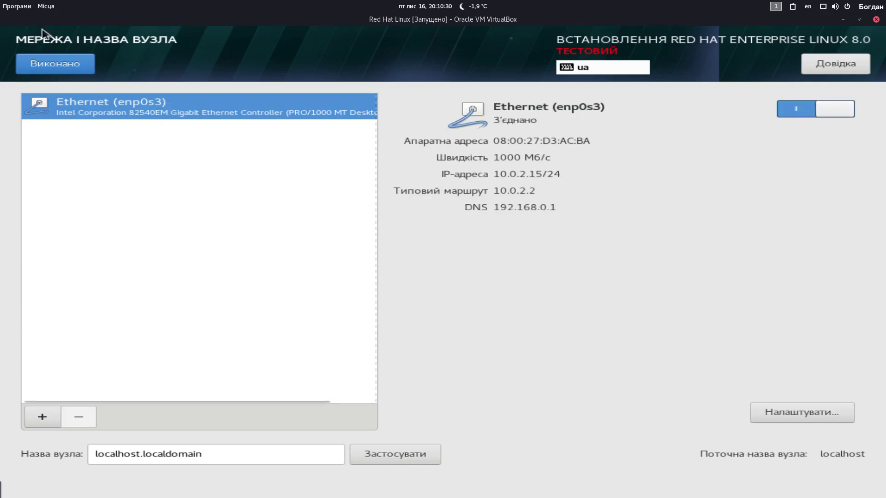
left_click(61, 67)
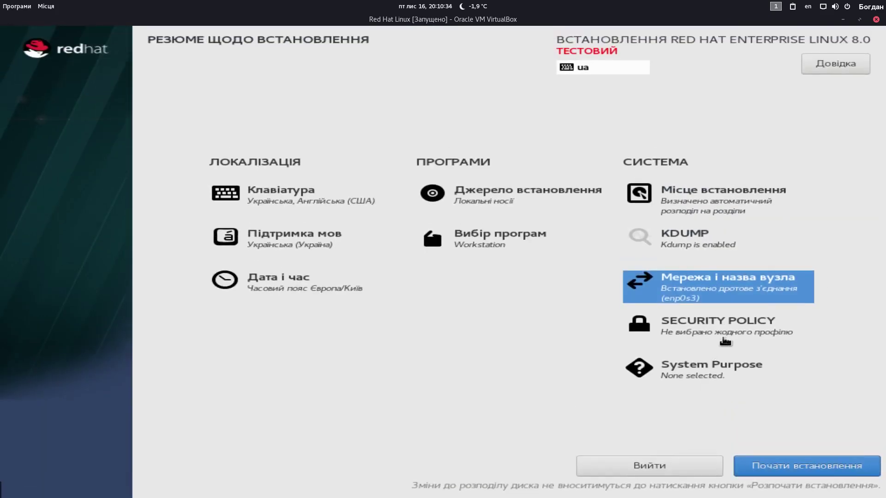
left_click(757, 338)
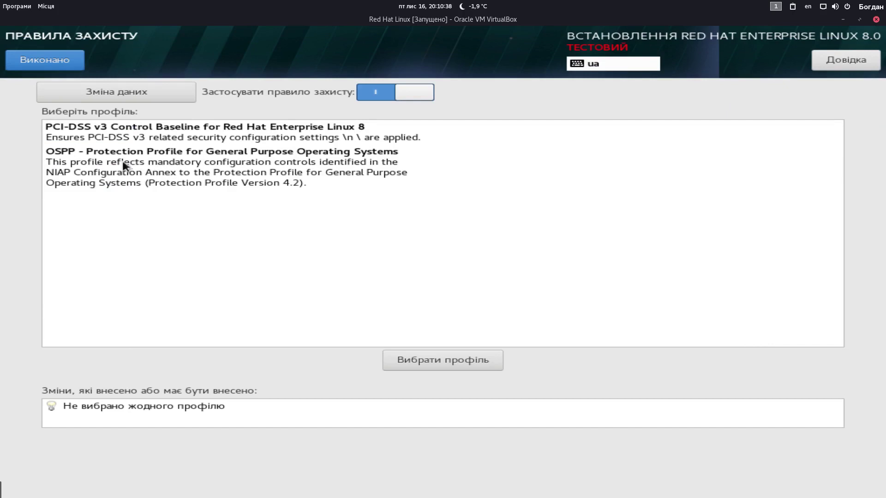
left_click(49, 60)
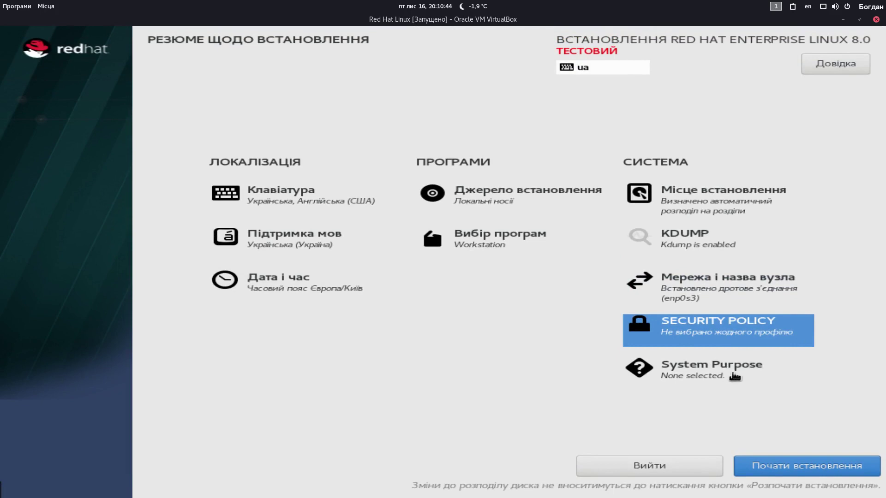
- Set system role Workstation with usage Not Specified, then start the installation
left_click(733, 376)
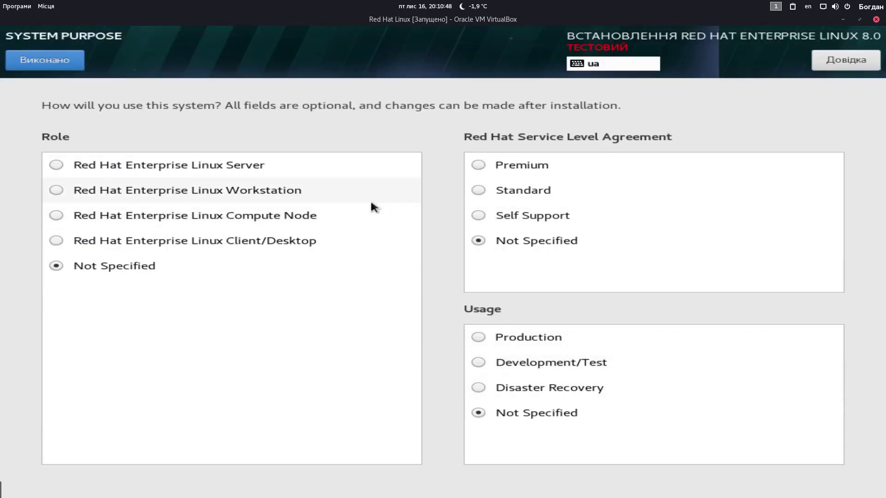
left_click(54, 191)
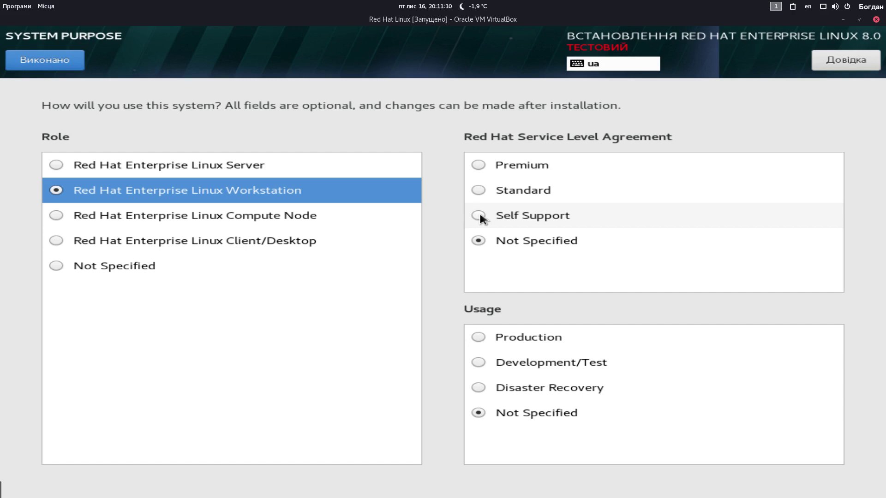
left_click(478, 338)
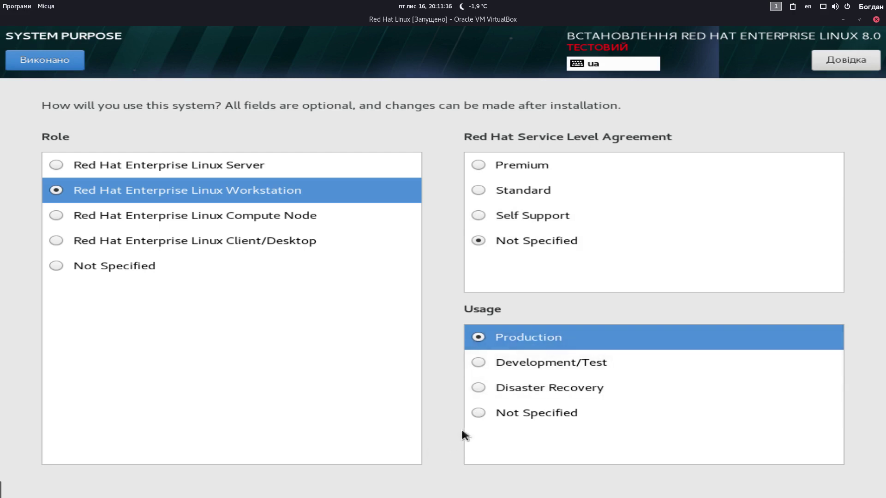
left_click(479, 413)
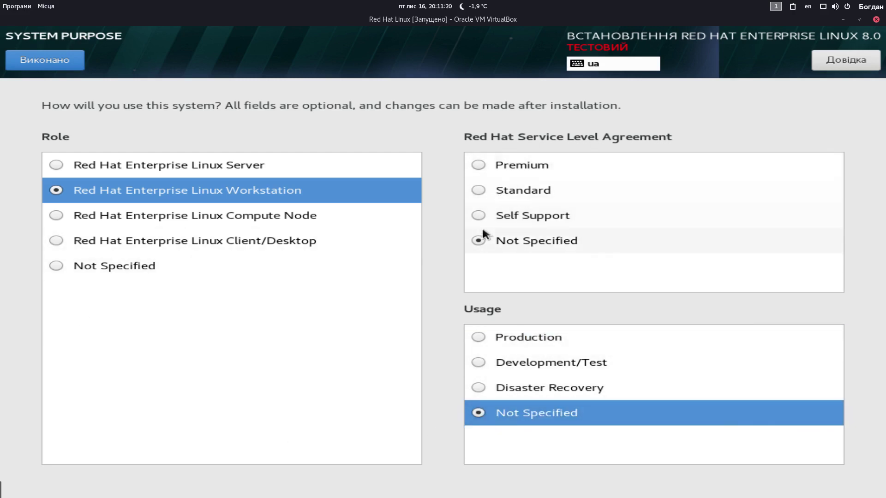
left_click(79, 59)
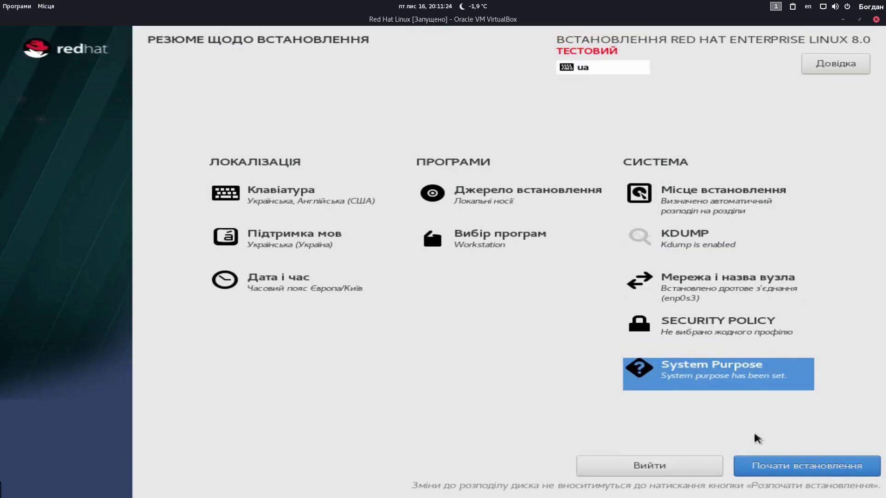
left_click(812, 467)
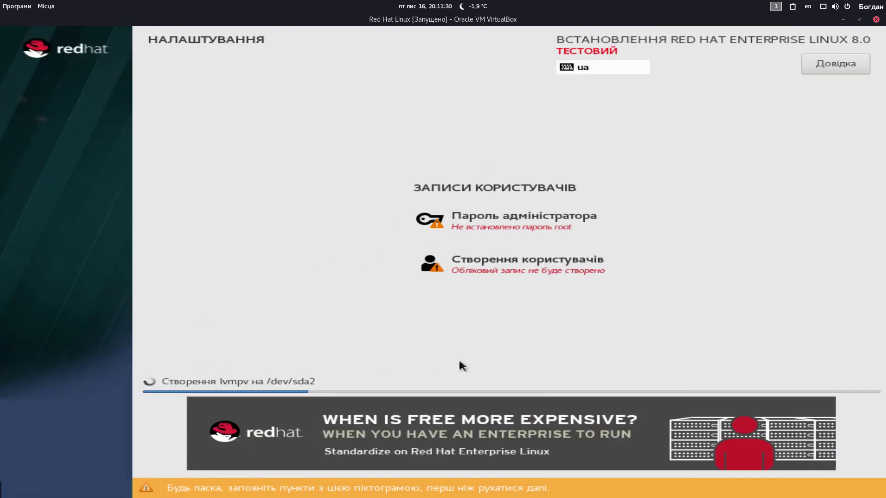
- Set a root password and accept the short-password warning
left_click(501, 231)
left_click(506, 147)
type("1")
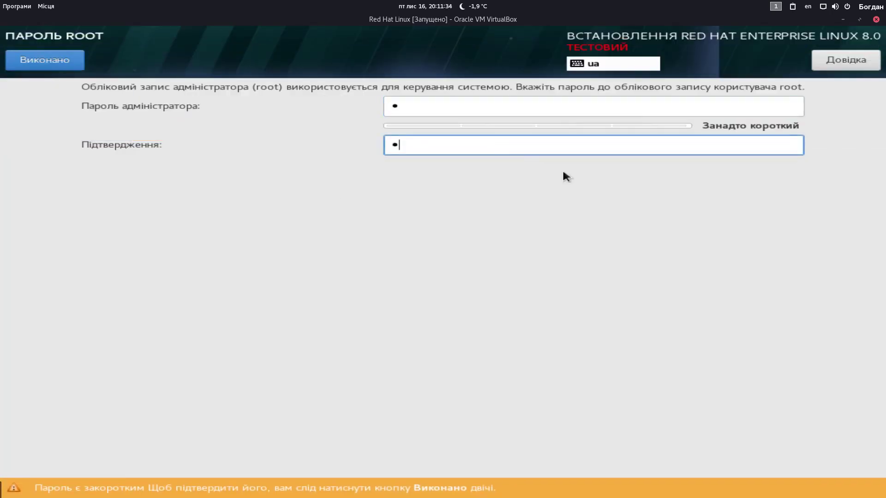
left_click(54, 60)
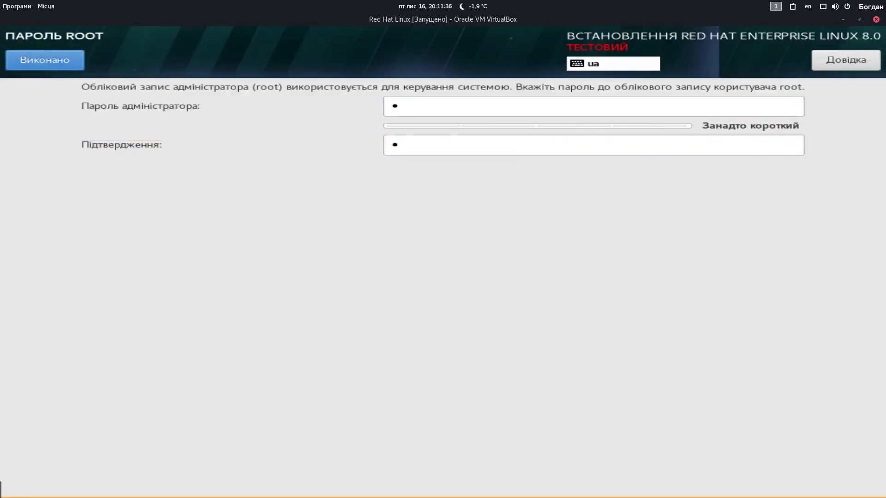
left_click(42, 61)
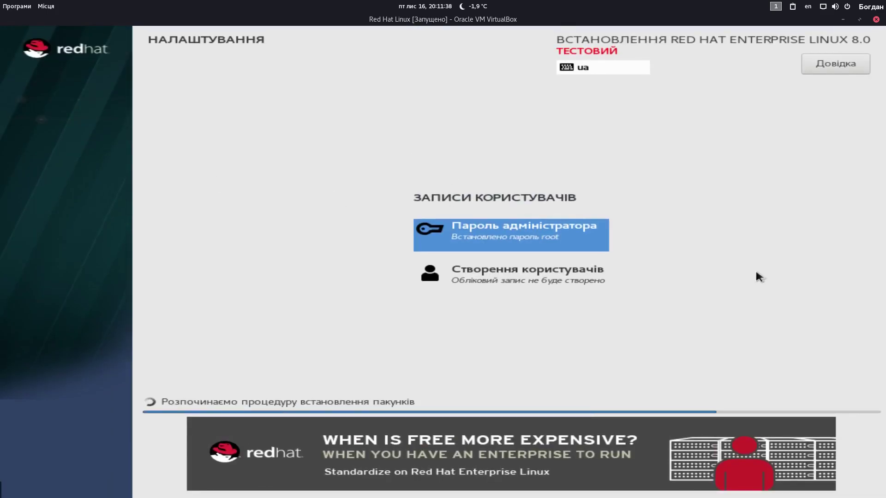
- Enter full name Користувач and username testuser for the new user account
left_click(557, 279)
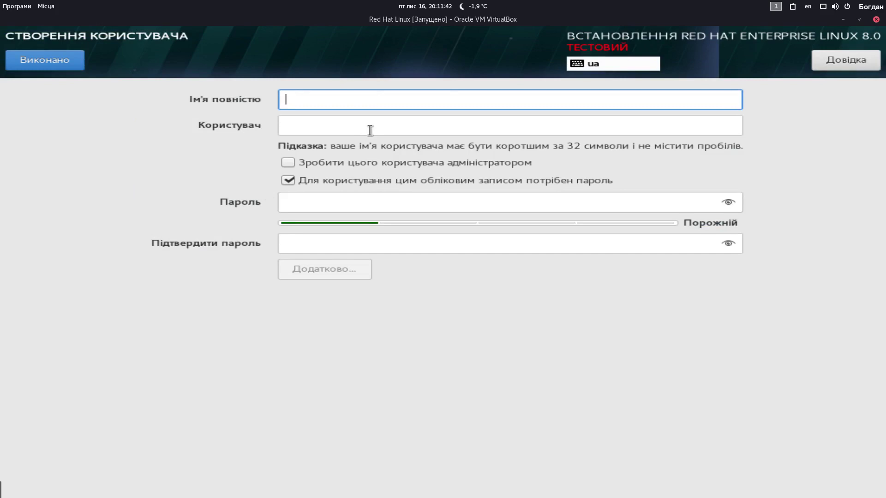
type("Га")
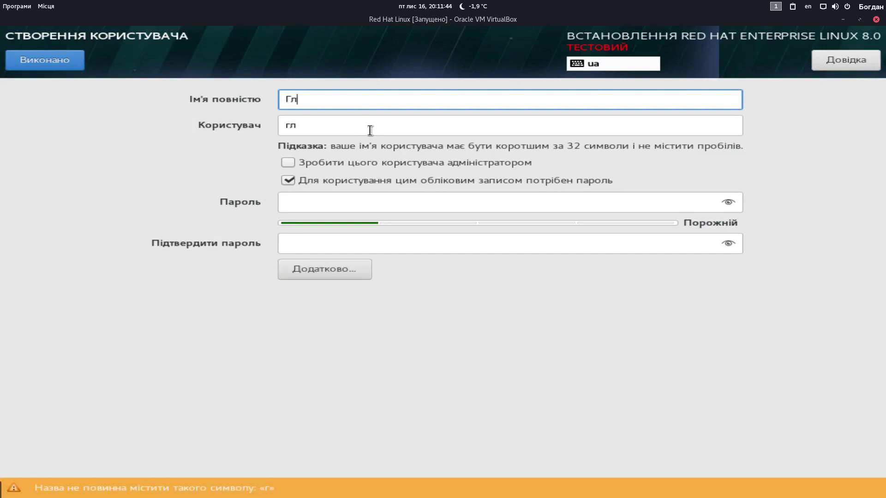
key("BackSpace")
key("BackSpace")
type("а")
key("BackSpace")
key("alt+shift")
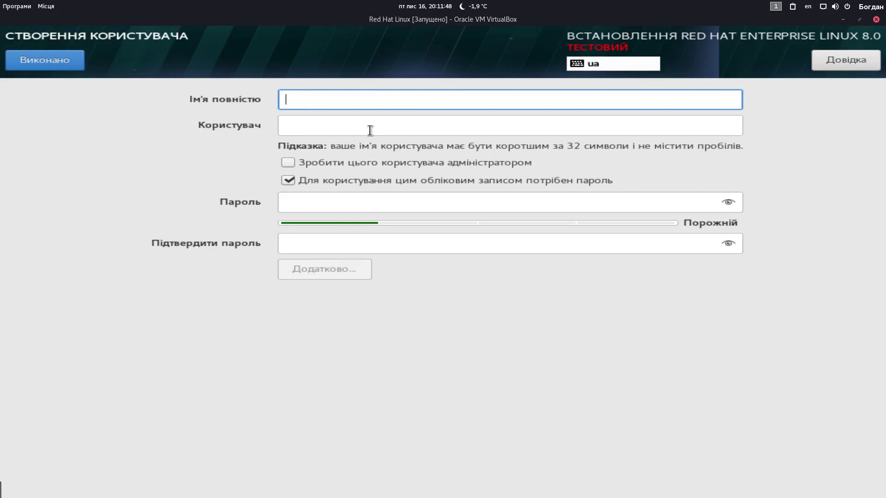
type("Кор")
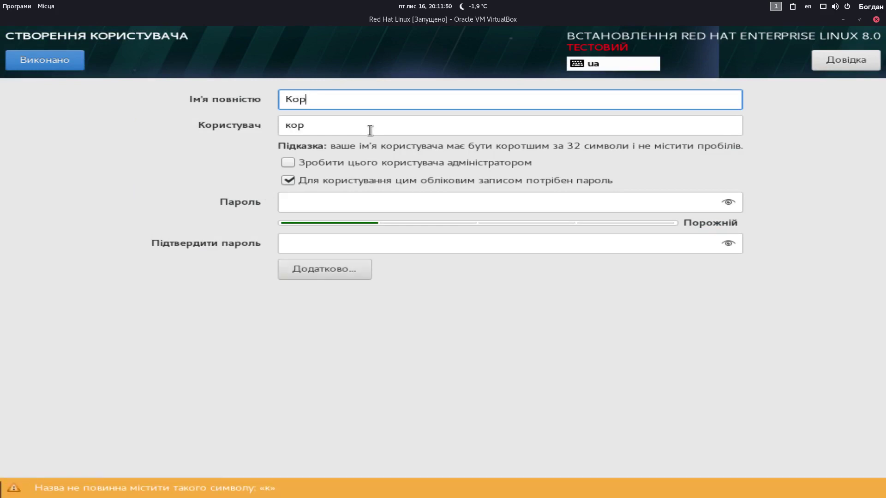
type("истувач")
left_click(389, 132)
key("ctrl+a")
key("alt+shift")
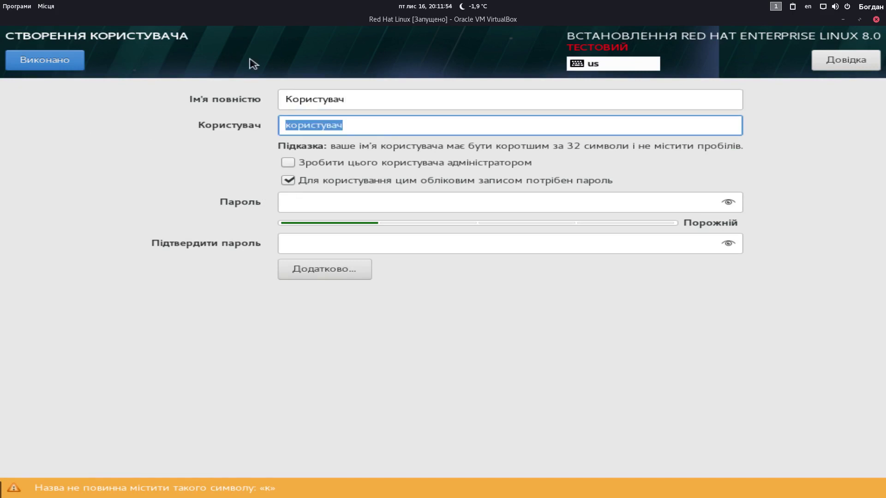
type("user")
key("BackSpace")
key("BackSpace")
key("BackSpace")
key("BackSpace")
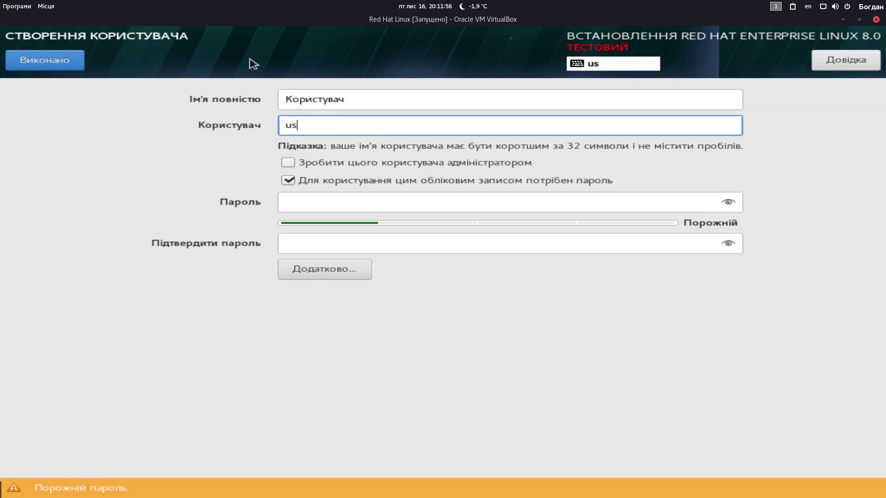
type("testuser")
- Give testuser a password, make it an administrator, and confirm the account
left_click(310, 199)
type("t")
left_click(317, 244)
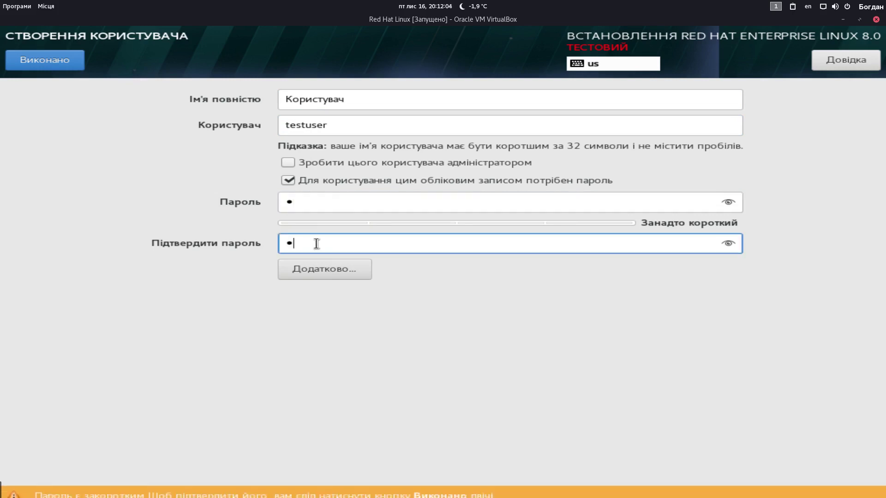
left_click(290, 158)
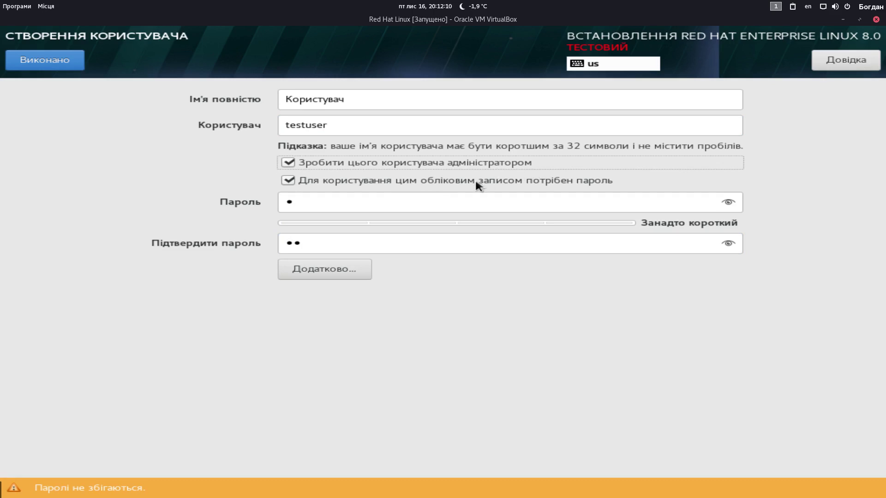
left_click(323, 243)
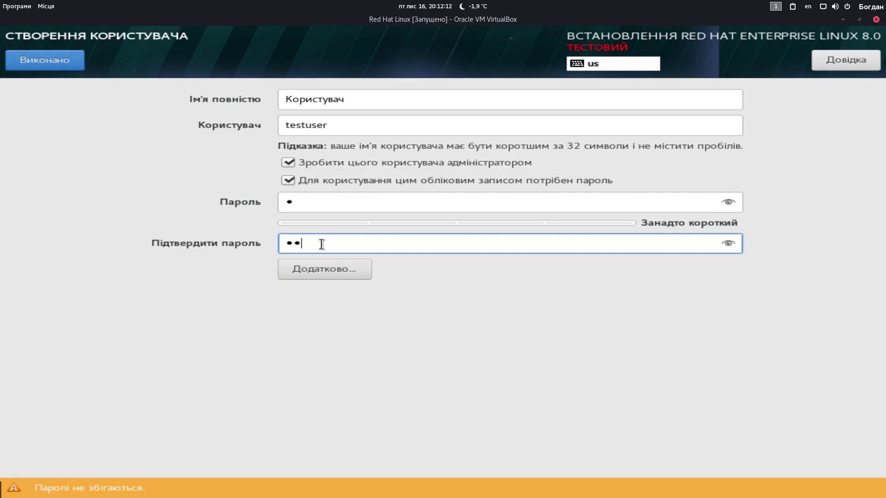
key("BackSpace")
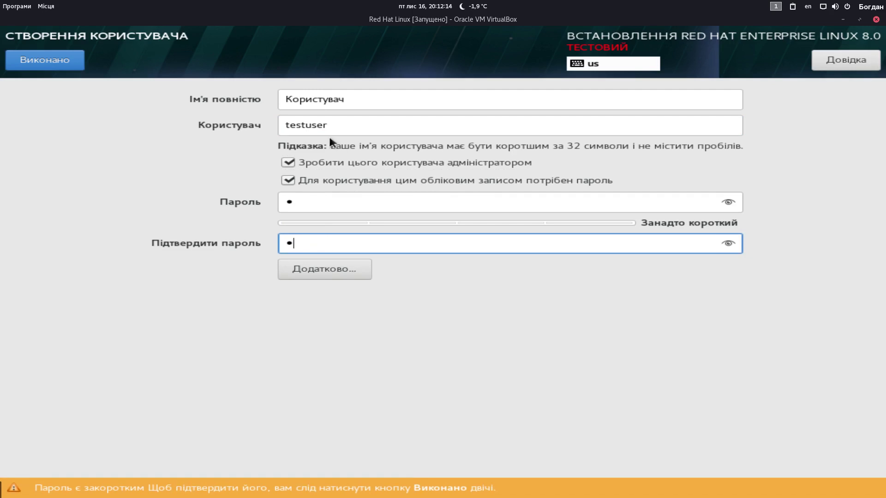
left_click(293, 194)
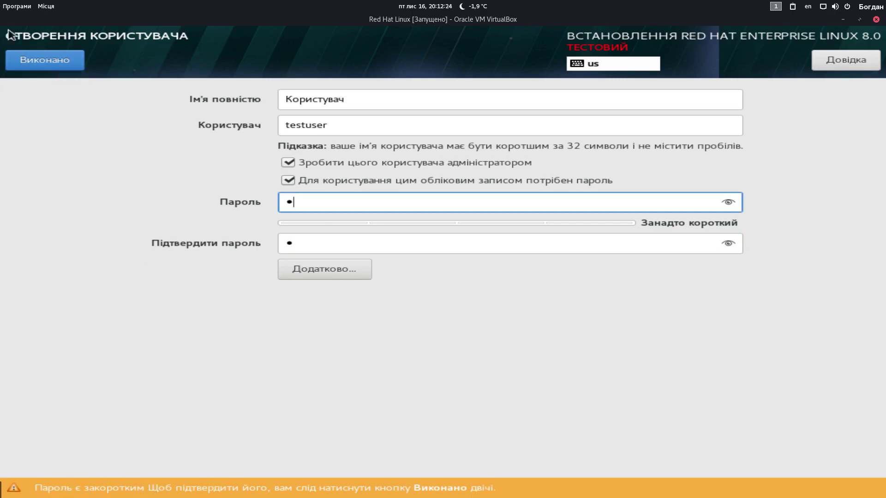
left_click(55, 68)
left_click(55, 68)
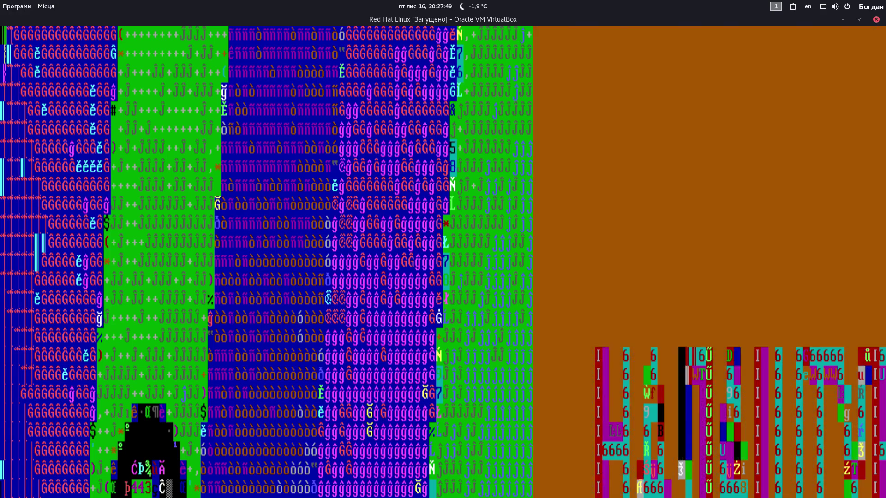
key("ctrl+f")
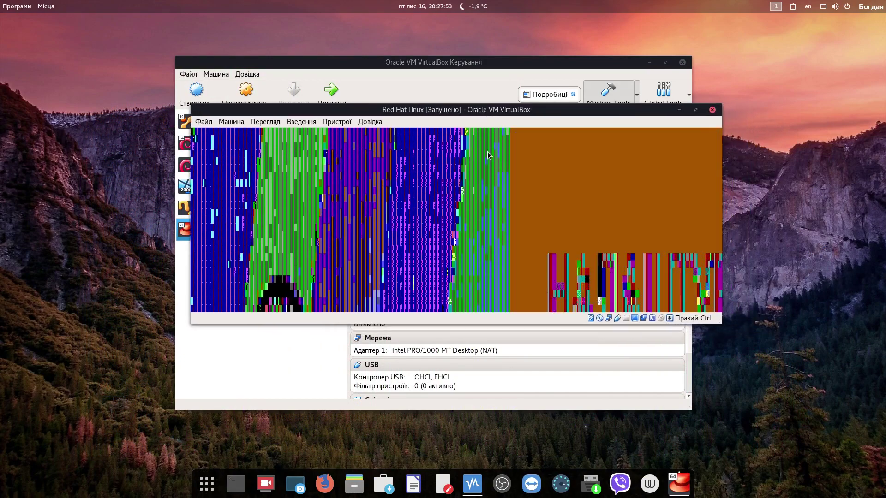
key("ctrl+f")
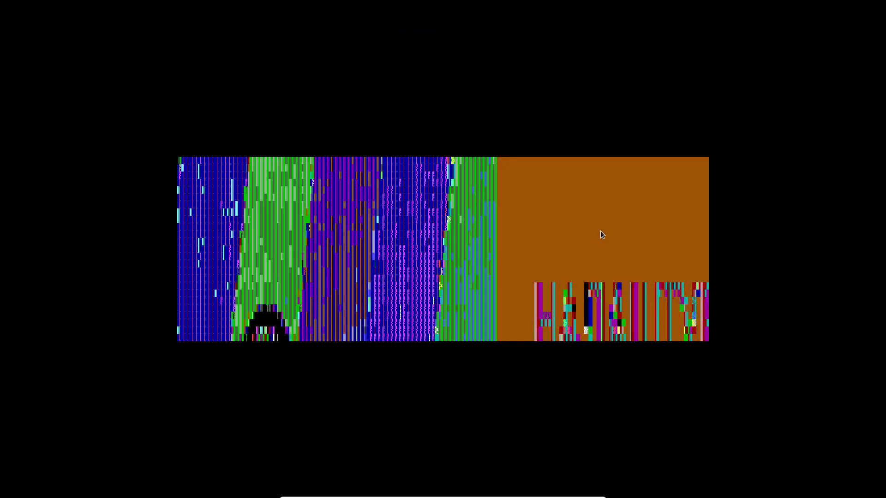
key("Control_R+f")
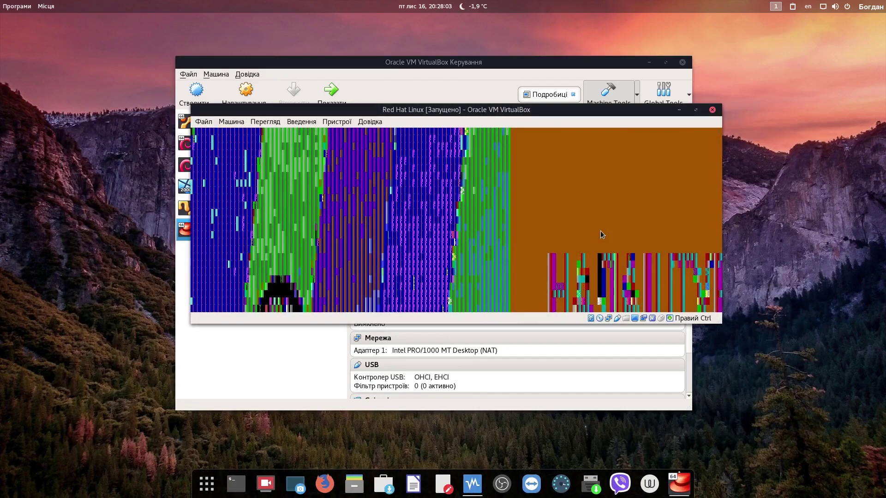
key("Control_R+f")
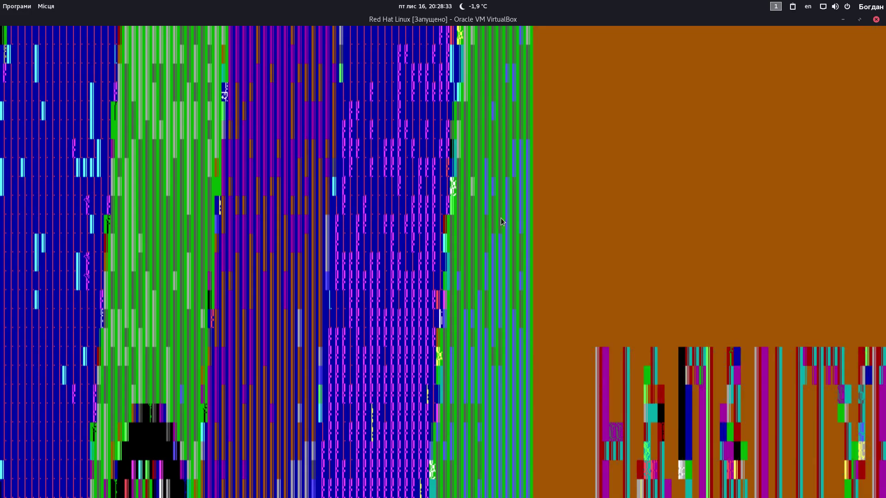
- Close the VM window and power off the machine
left_click(875, 19)
left_click(428, 272)
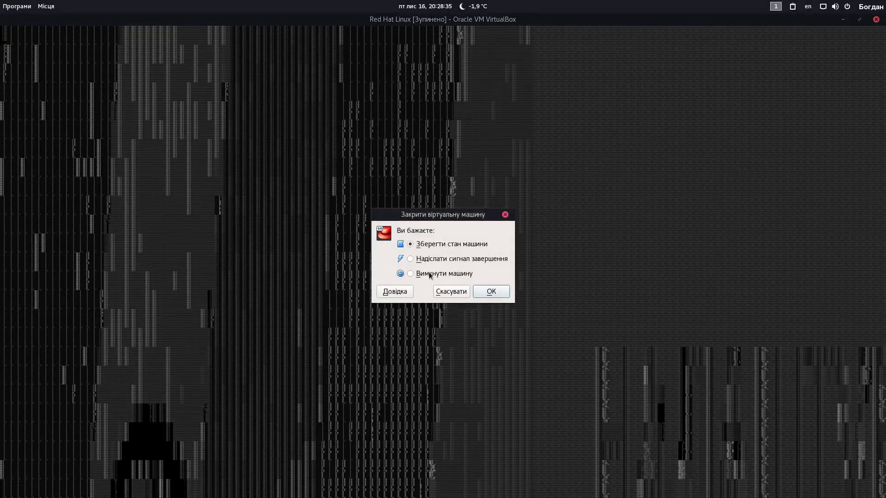
left_click(490, 291)
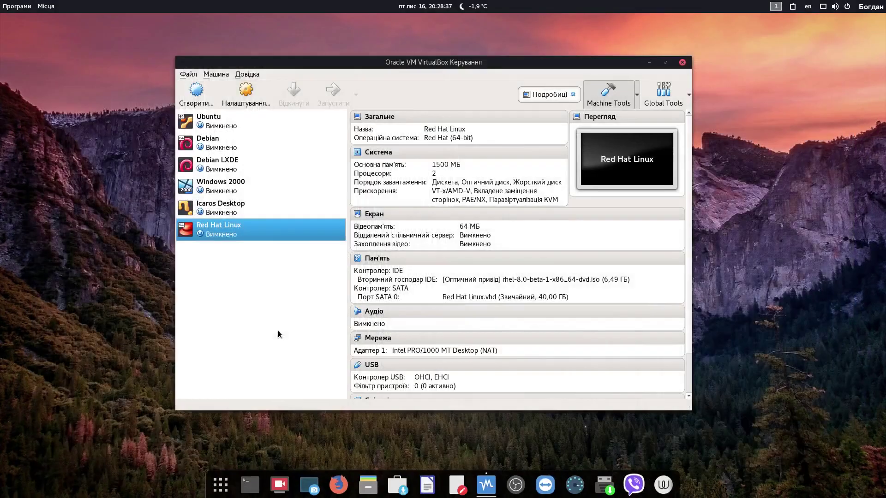
- Remove the RHEL installer ISO from the Red Hat Linux VM's optical drive in Storage settings
right_click(231, 233)
left_click(287, 388)
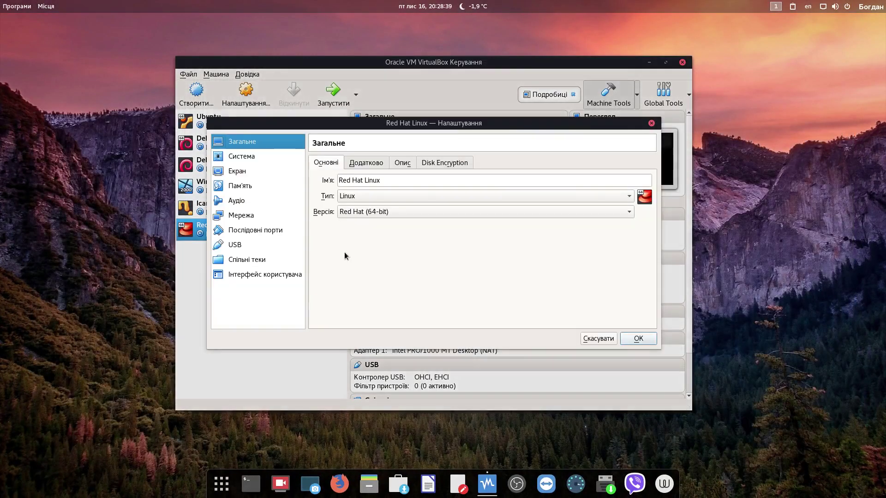
left_click(247, 187)
left_click(396, 188)
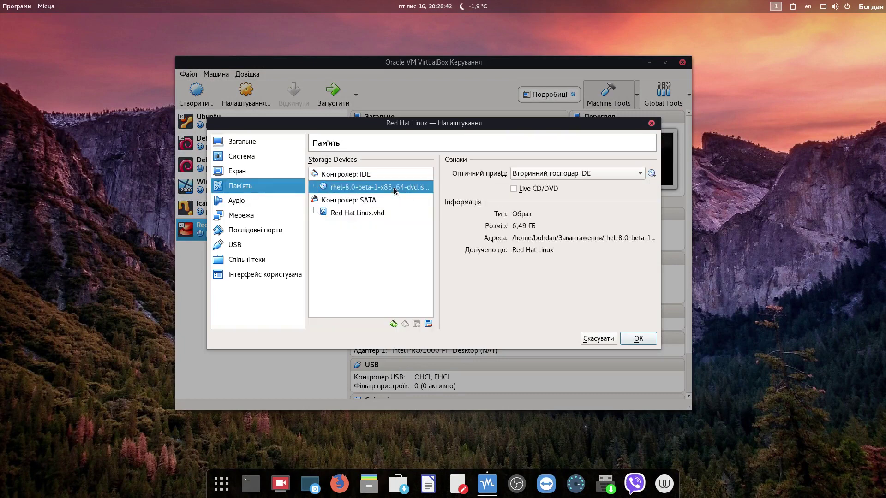
left_click(651, 174)
left_click(682, 238)
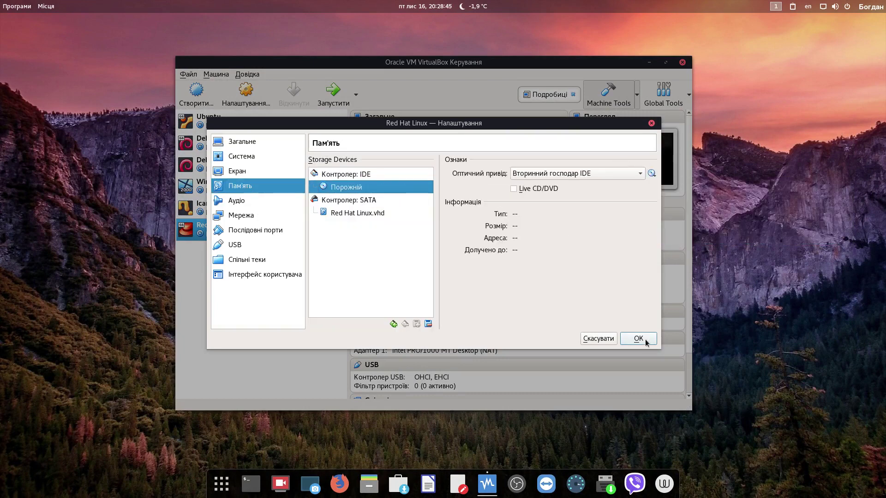
left_click(638, 339)
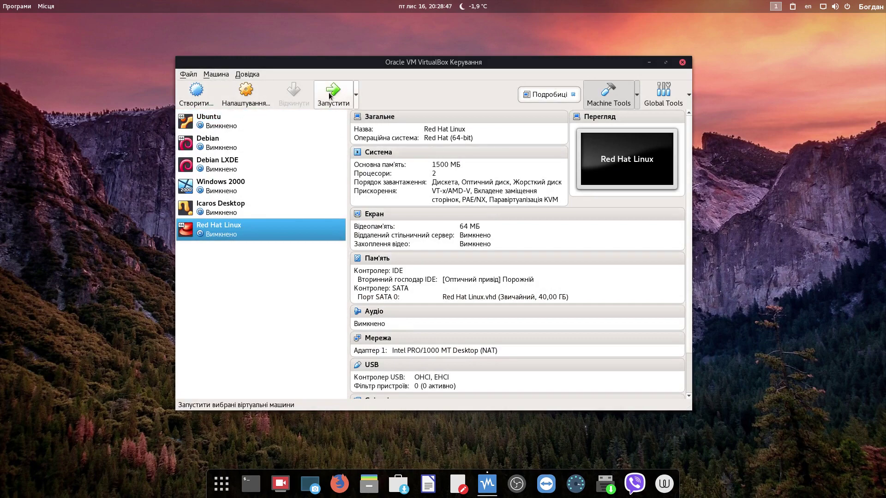
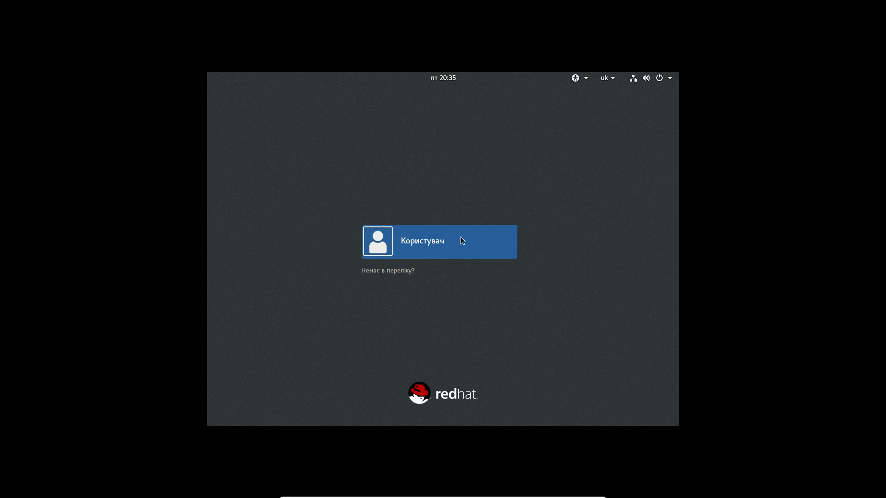
- Log in as the Користувач user with the account password
left_click(466, 249)
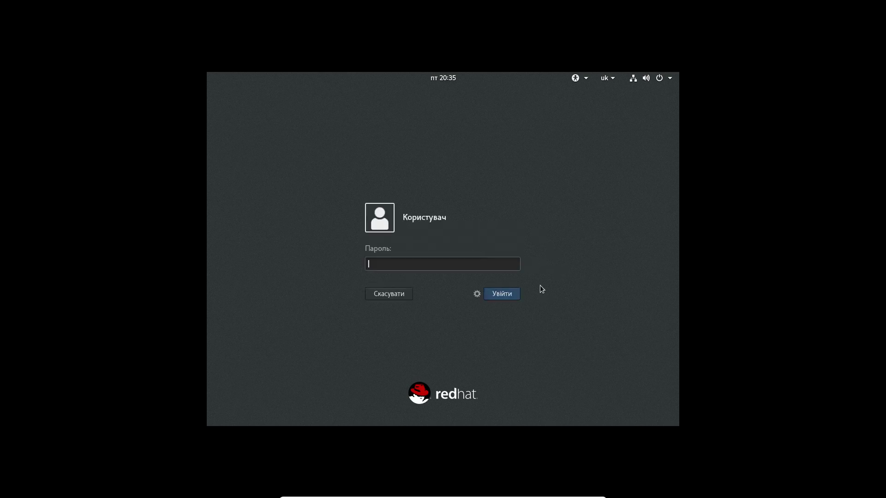
type("1")
key("Return")
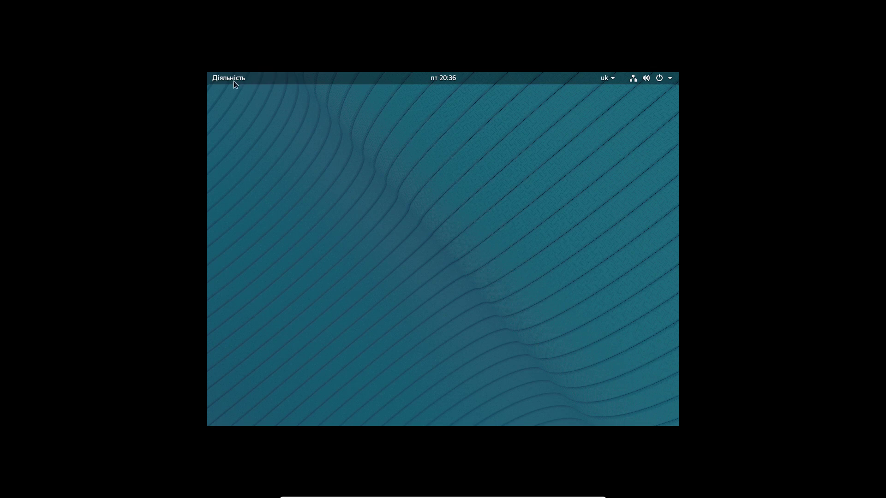
- Open the Activities overview, then close it to return to the desktop
key("super")
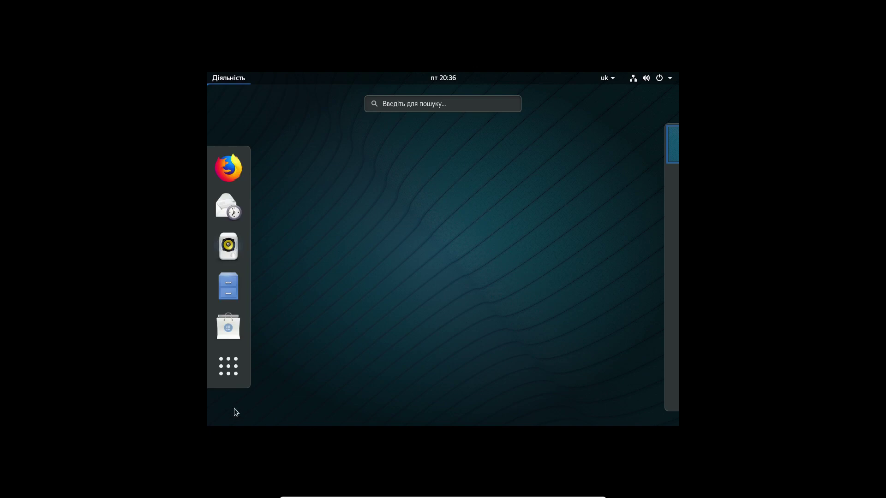
left_click(518, 320)
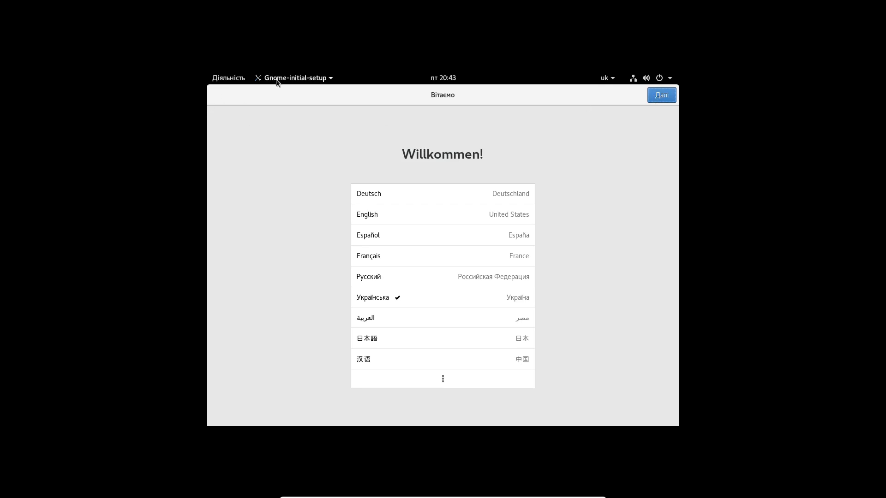
- Pass the welcome and keyboard pages, turn off location services, and skip online accounts
left_click(656, 98)
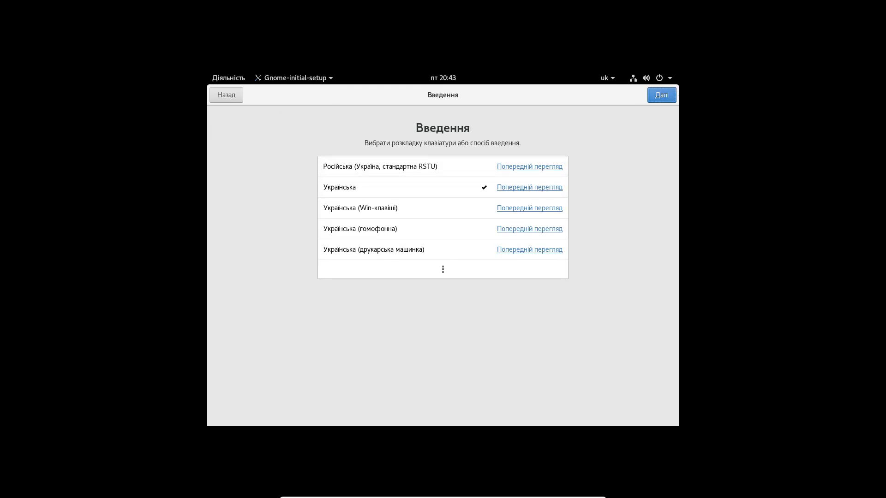
left_click(655, 97)
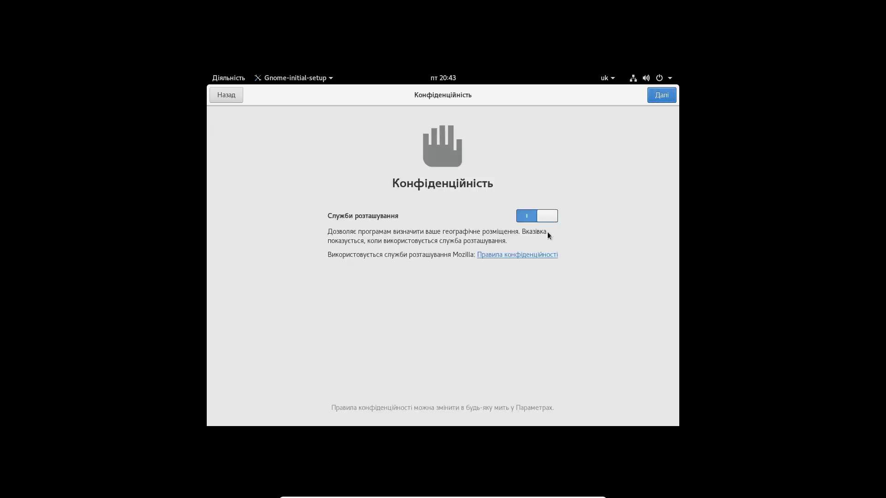
left_click(553, 217)
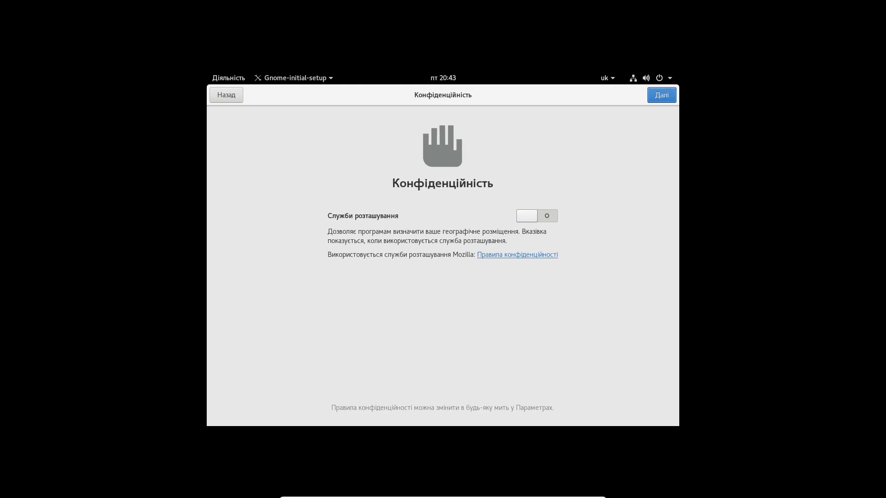
left_click(661, 95)
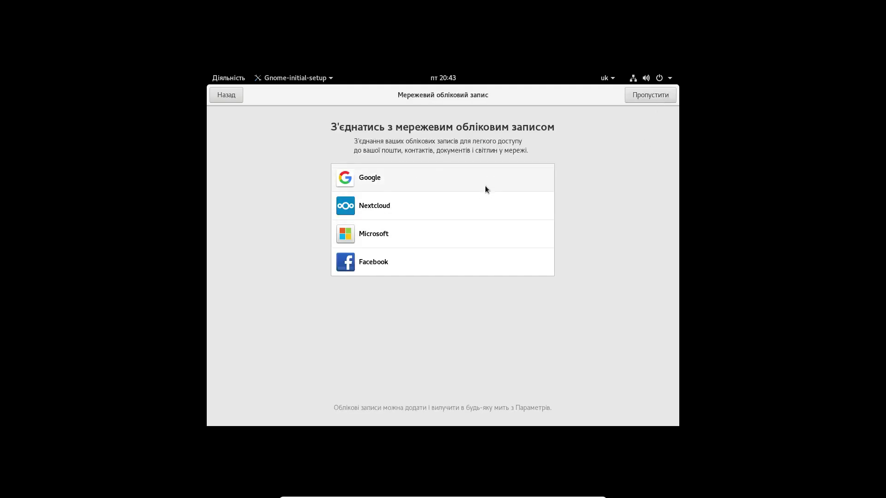
left_click(658, 95)
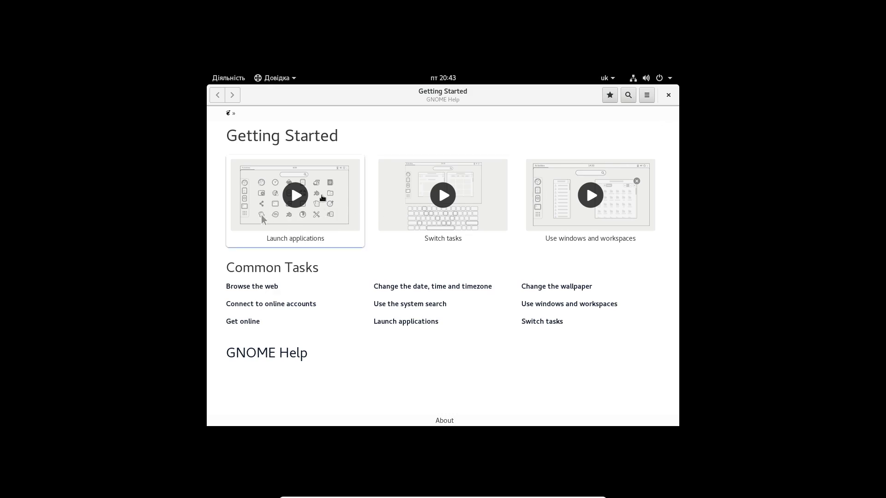
- Close Help, clear the stray input, switch to English layout, and rerun subscription-manager
left_click(669, 95)
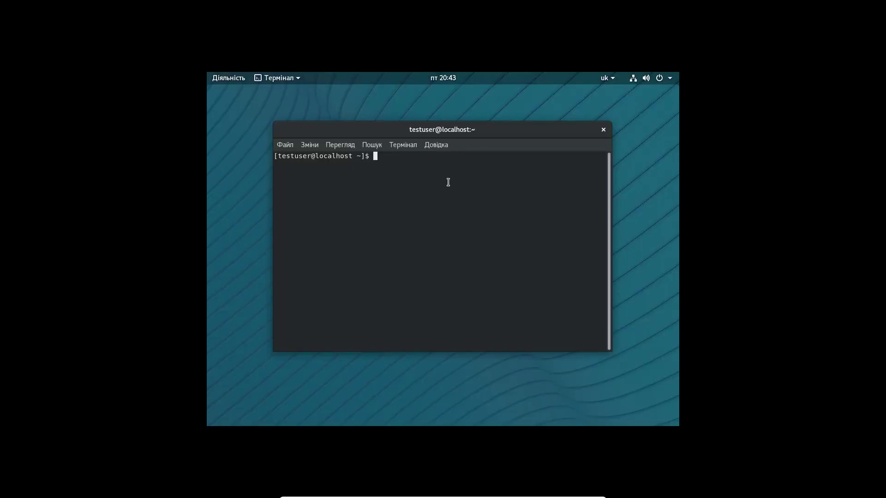
type("ів")
key("BackSpace")
key("BackSpace")
key("super+space")
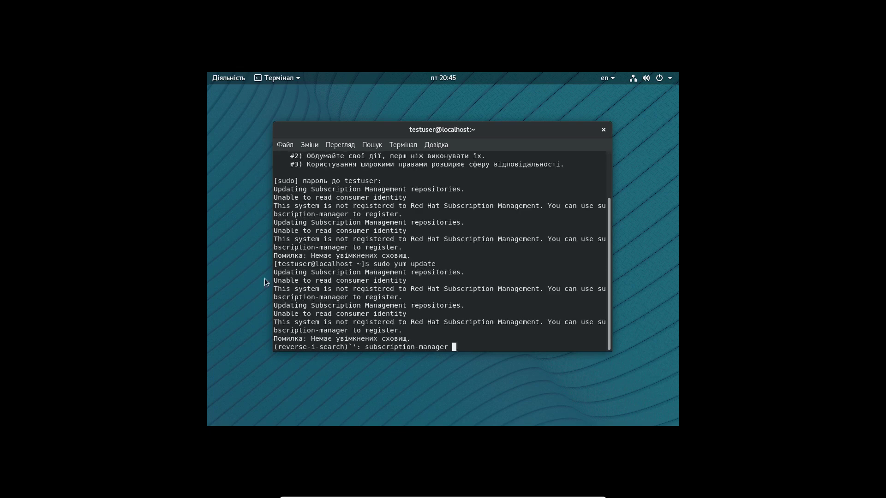
key("Return")
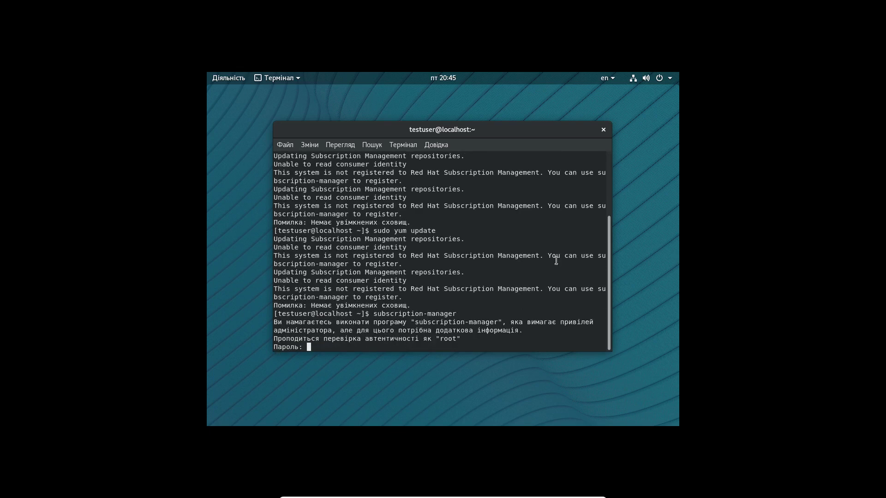
- Submit the root password and scroll through the subscription-manager module listing
scroll(544, 260, "up", 4)
scroll(517, 260, "down", 4)
key("Return")
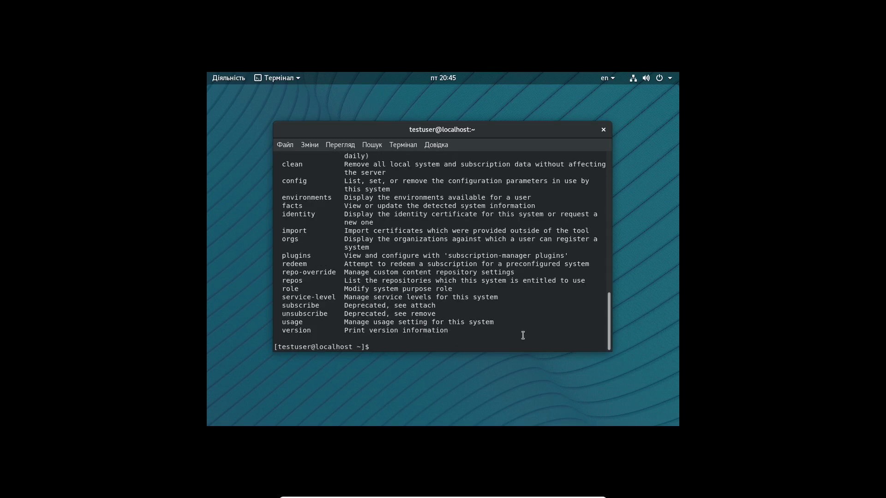
scroll(361, 280, "up", 3)
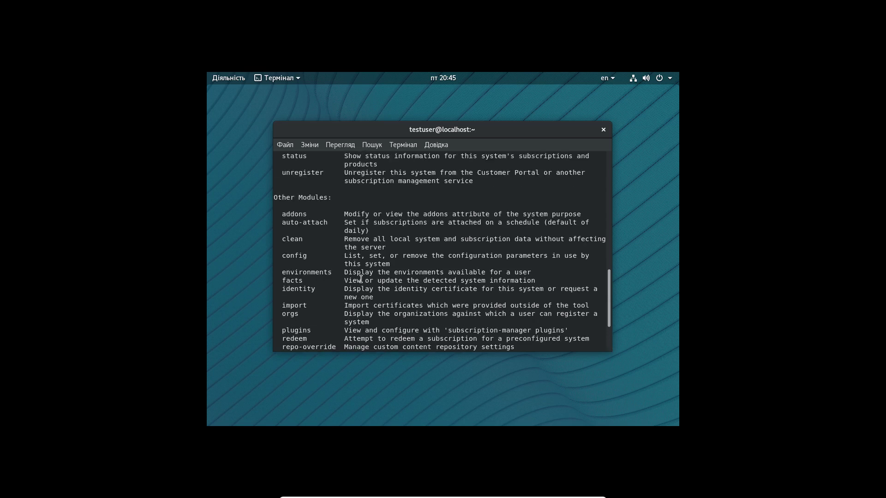
scroll(361, 280, "up", 4)
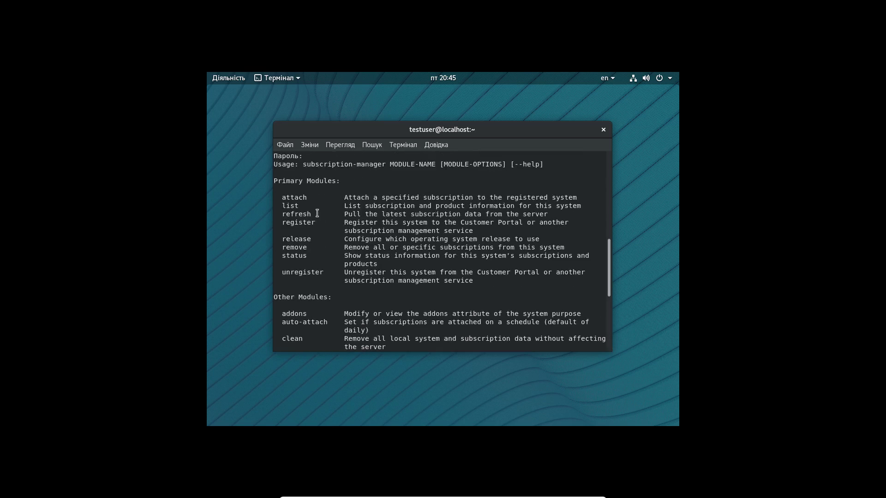
scroll(317, 213, "up", 3)
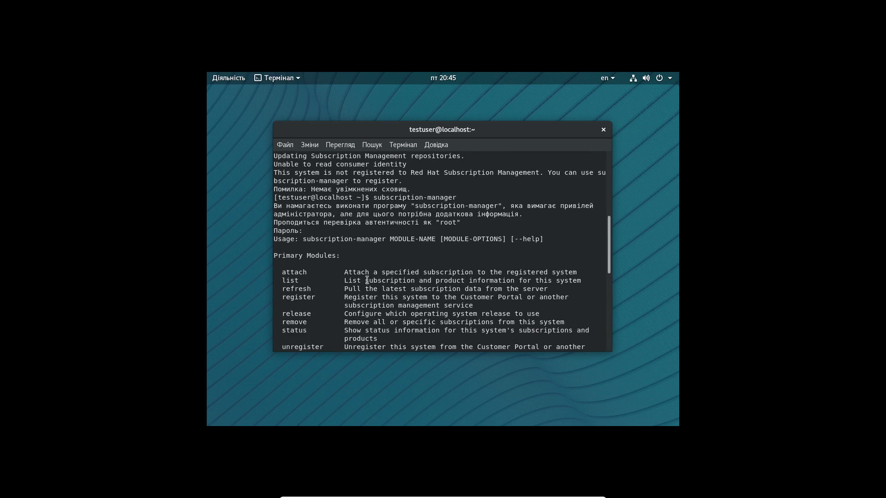
scroll(402, 291, "down", 1)
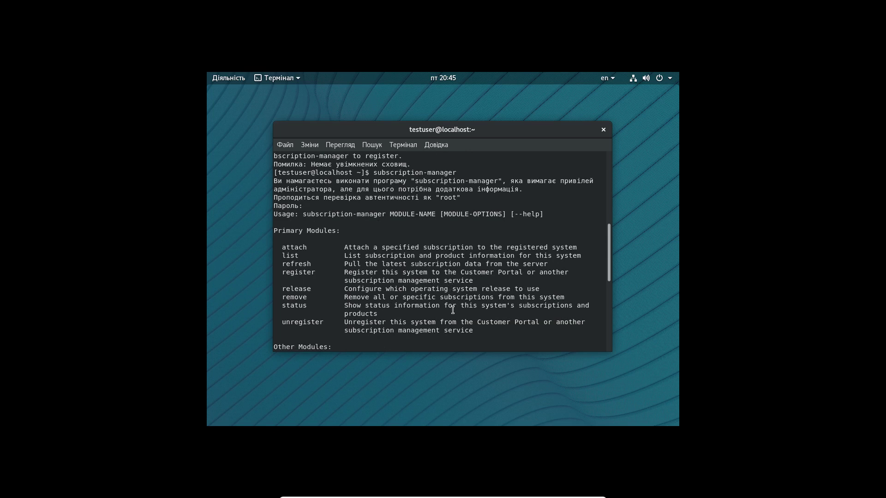
scroll(452, 311, "down", 1)
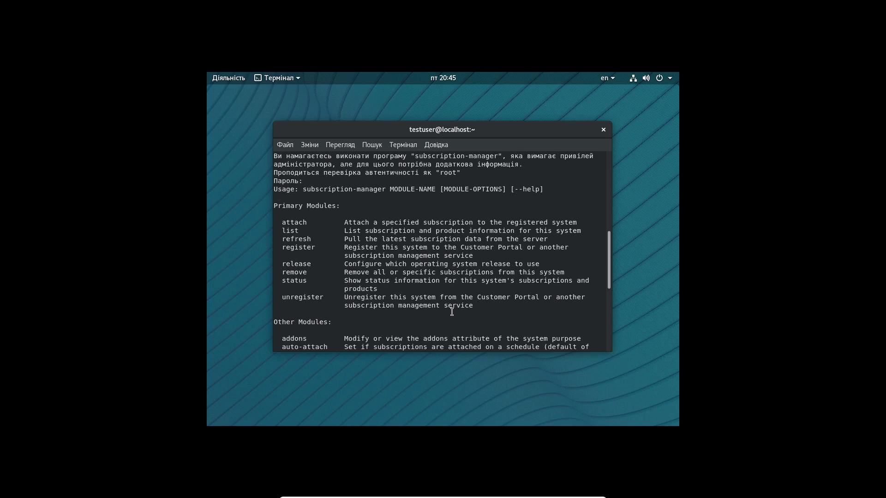
scroll(448, 310, "down", 8)
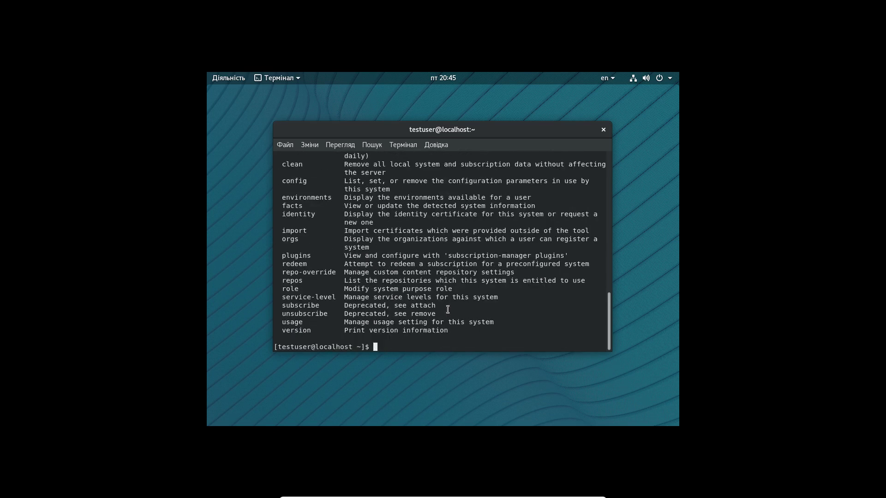
- Run subscription-manager register, supplying the root password and the account username and password
type("subscription-manager re")
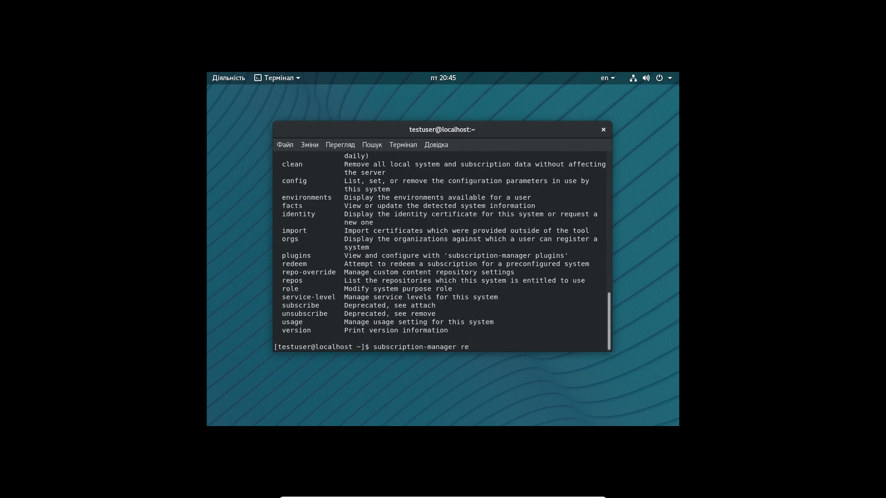
type("gister")
key("Return")
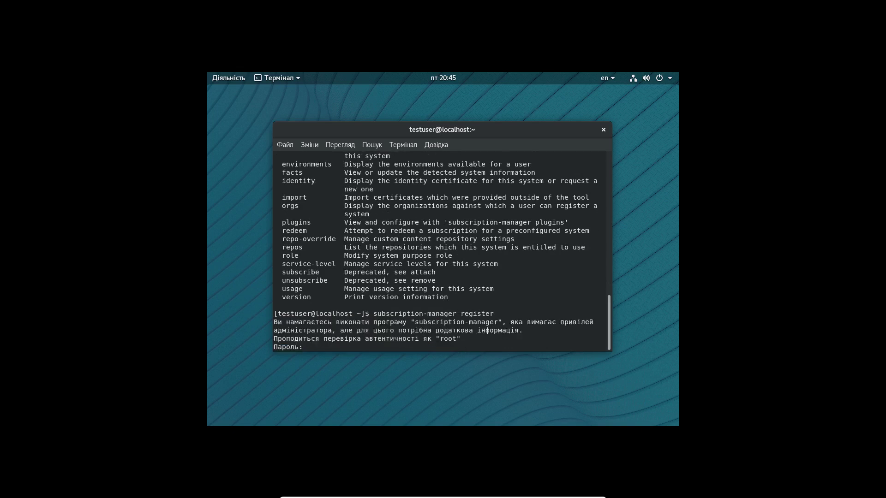
key("Return")
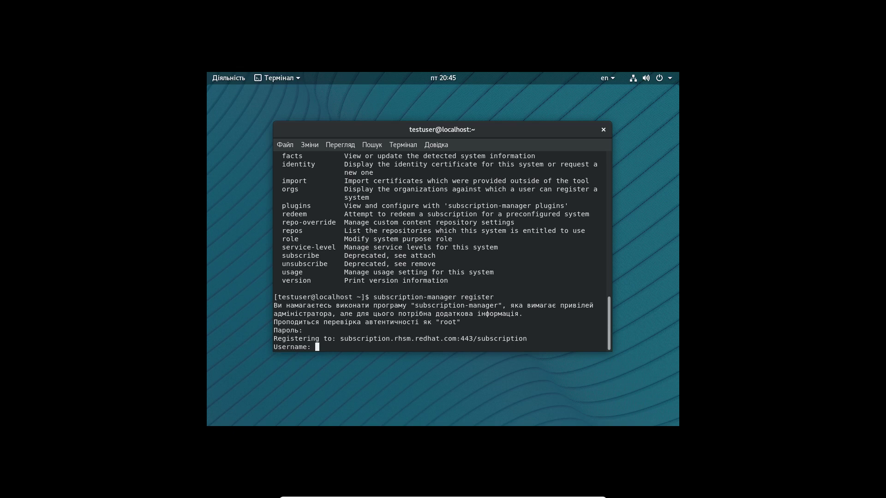
type("bohdan")
key("Return")
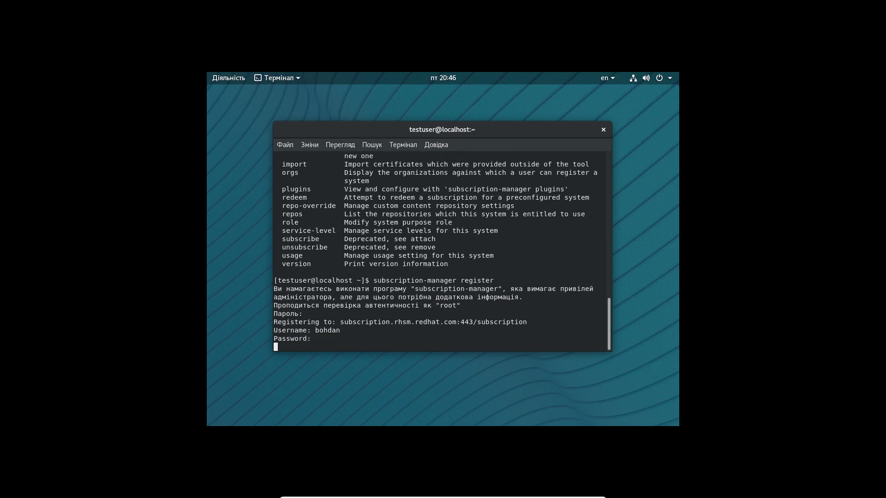
key("Return")
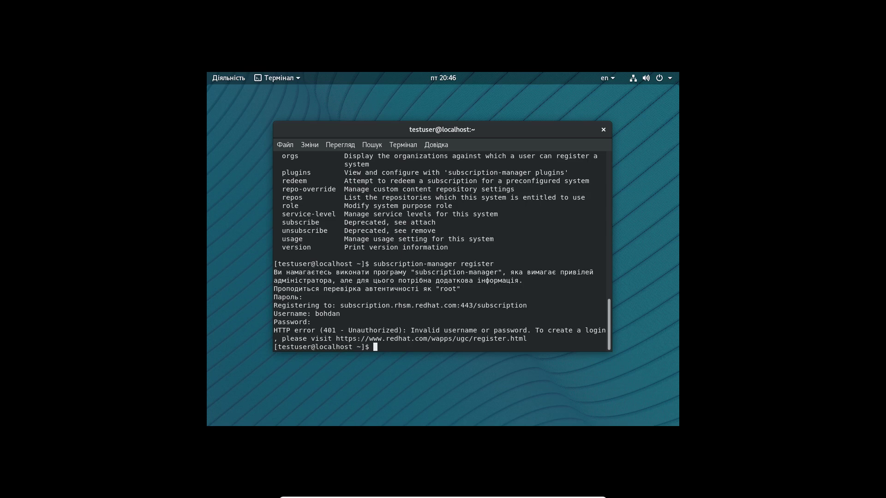
- Scroll up and down through the registration output until the screen locks
scroll(385, 290, "up", 15)
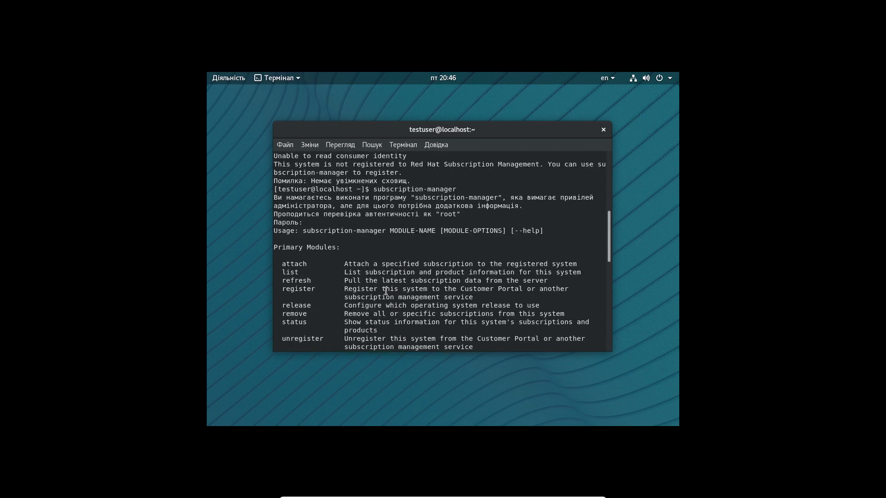
scroll(386, 291, "up", 3)
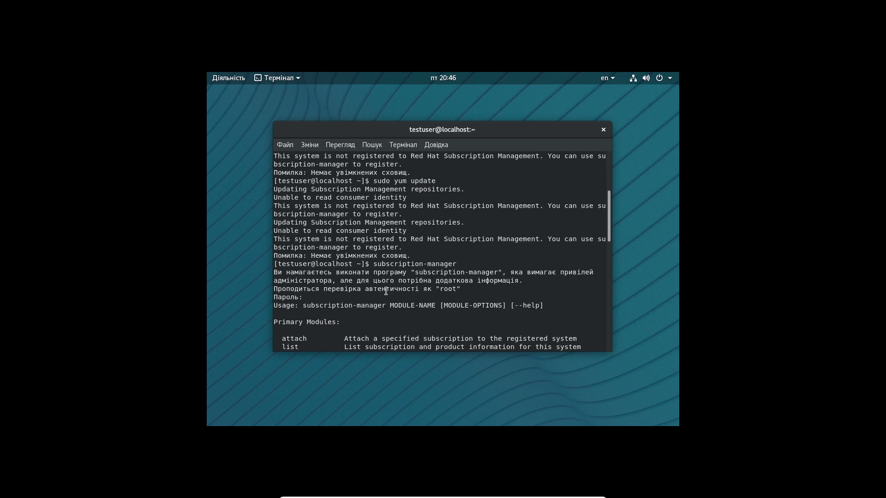
scroll(385, 291, "down", 5)
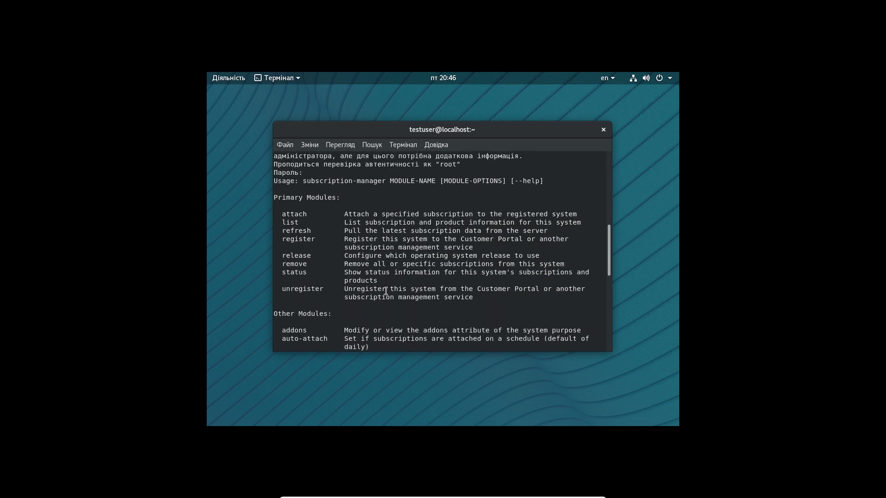
scroll(385, 291, "down", 2)
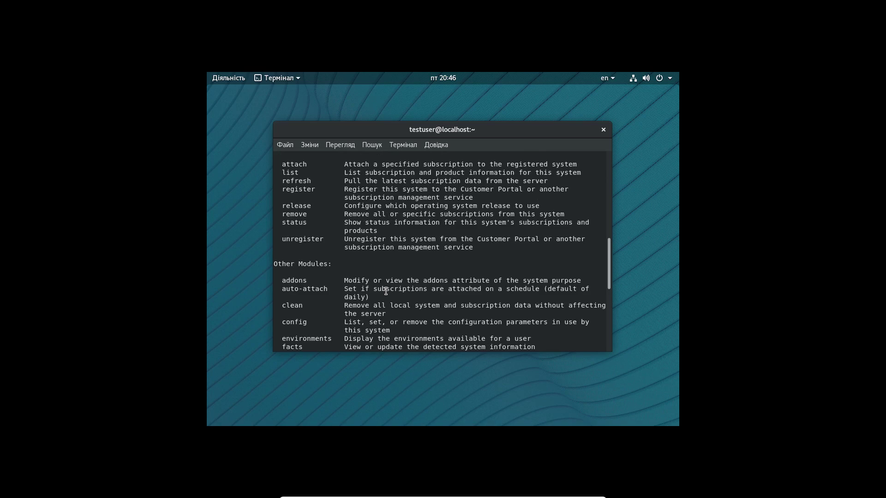
scroll(386, 291, "down", 9)
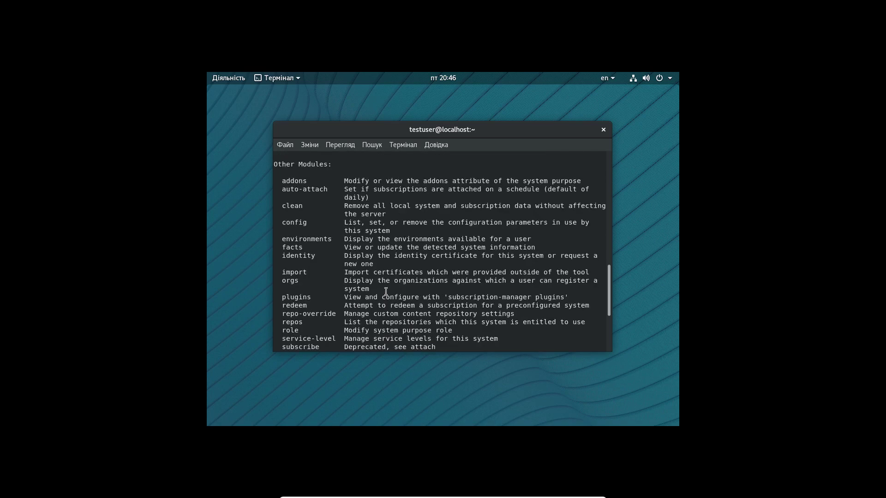
- Unlock and log back in as Користувач in a GNOME session, then toggle the applications menu
left_click(502, 374)
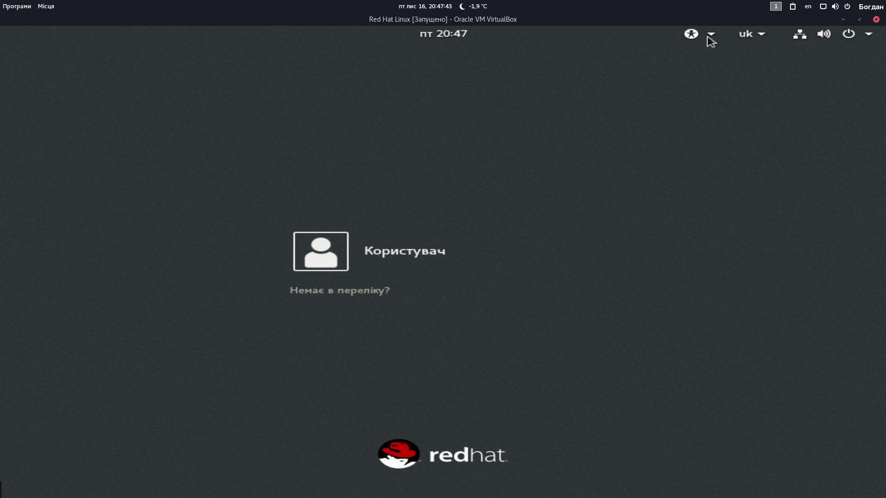
left_click(447, 275)
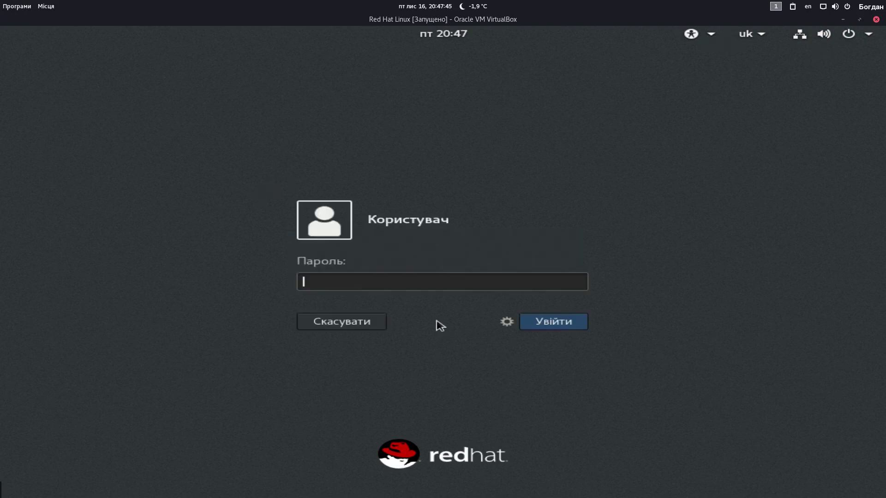
left_click(507, 322)
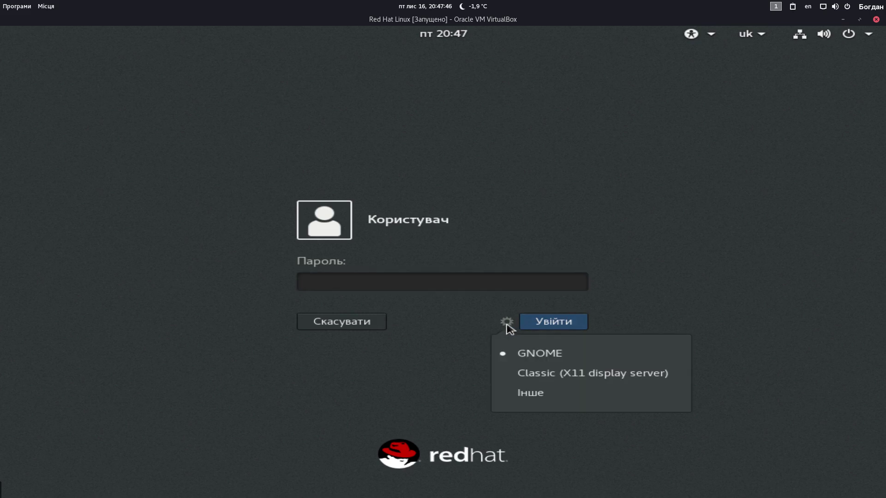
left_click(535, 362)
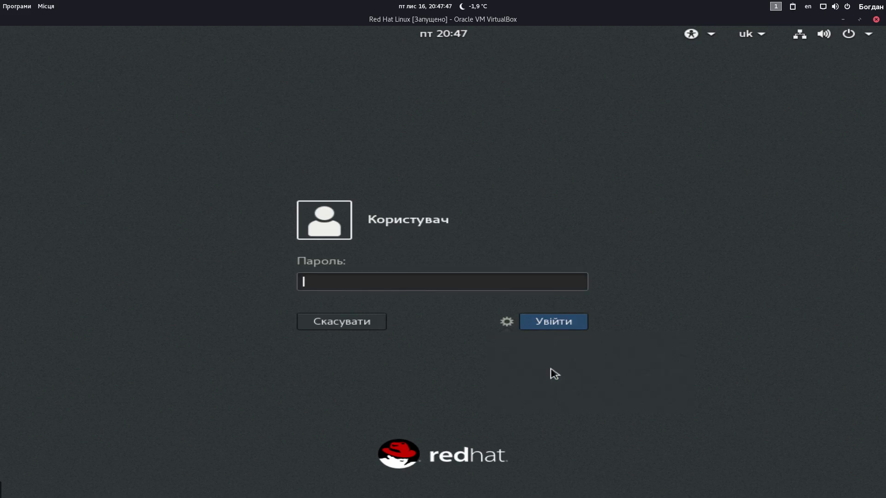
type("1")
left_click(559, 326)
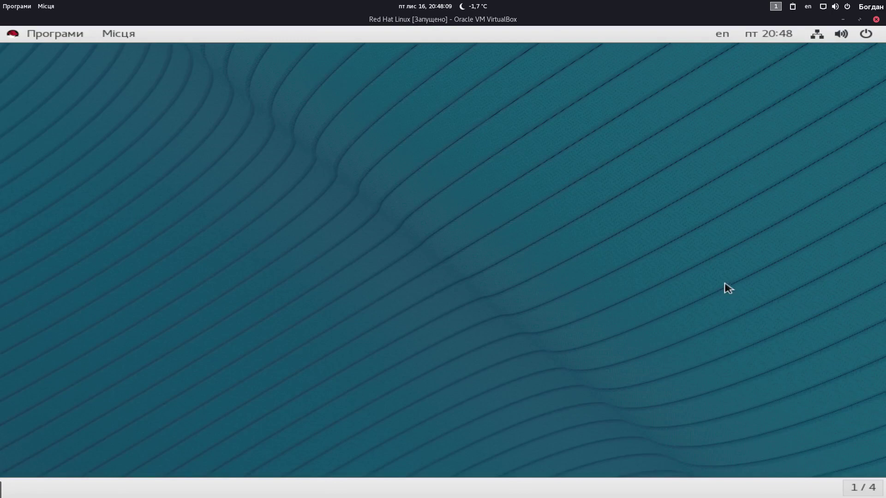
left_click(55, 37)
left_click(55, 37)
- Open the applications menu and browse from Засоби to the Стандартні category
left_click(60, 38)
key("Down")
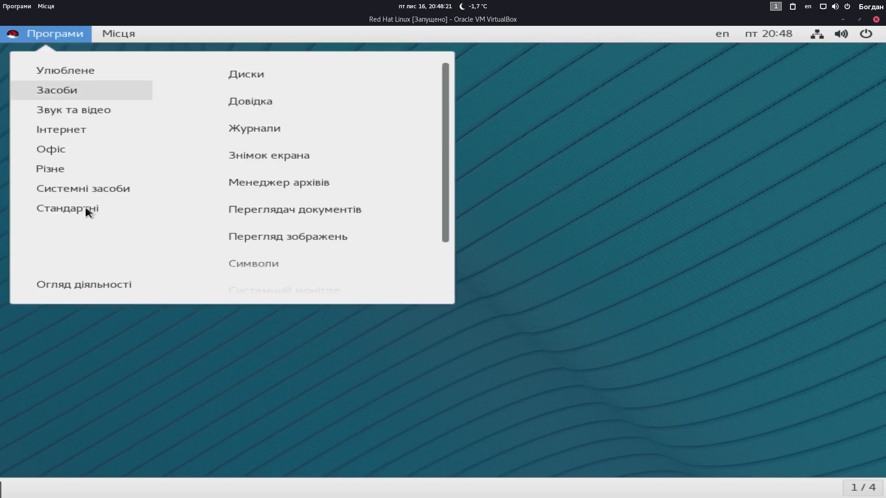
mouse_move(65, 213)
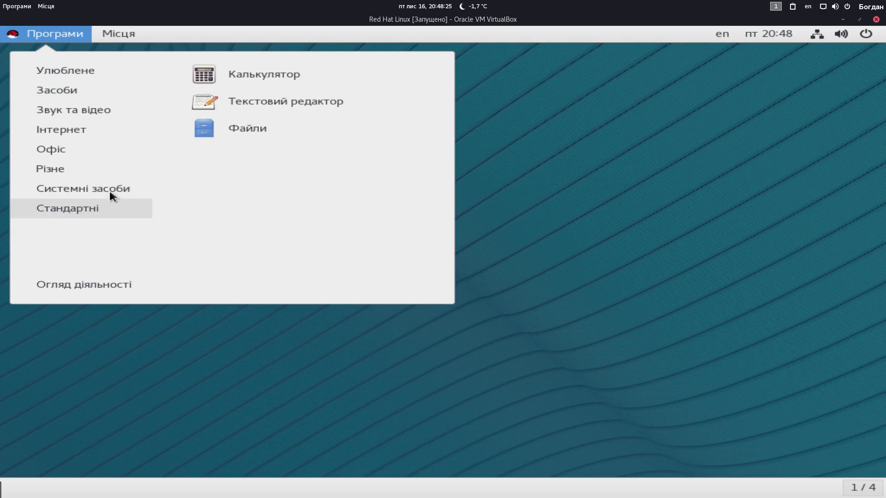
- Launch Термінал from the system tools and run sudo yum update
mouse_move(103, 189)
left_click(353, 136)
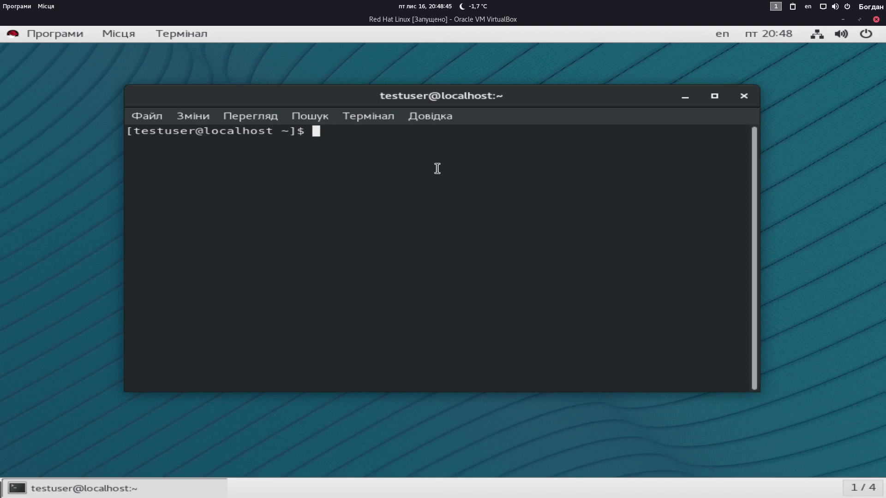
type("sudo yum update")
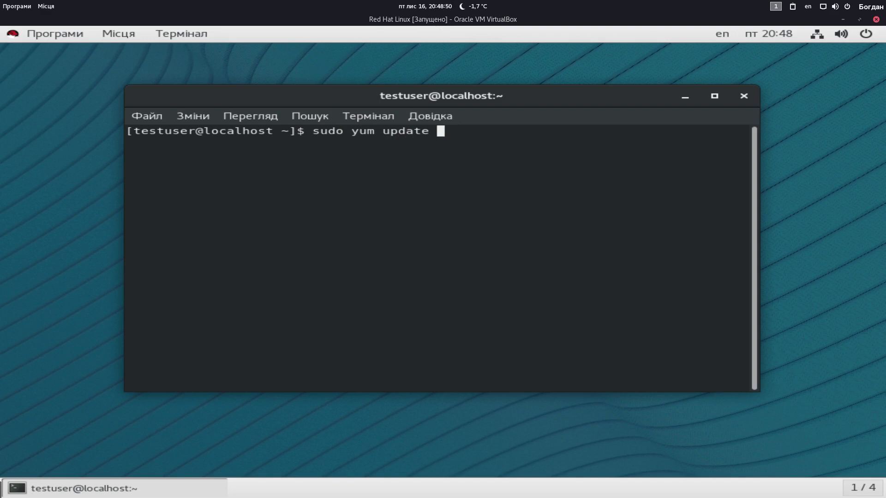
key("Return")
key("Return")
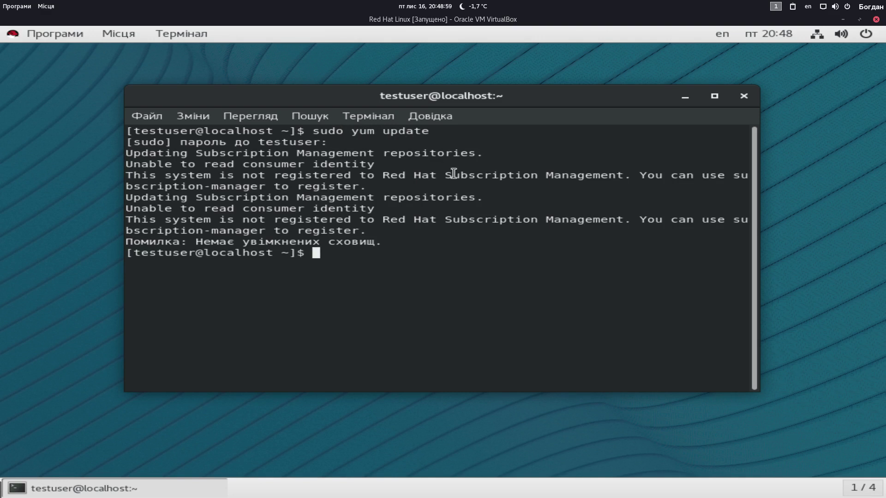
- Run uname -a and sudo yum install screenfetch
type("un")
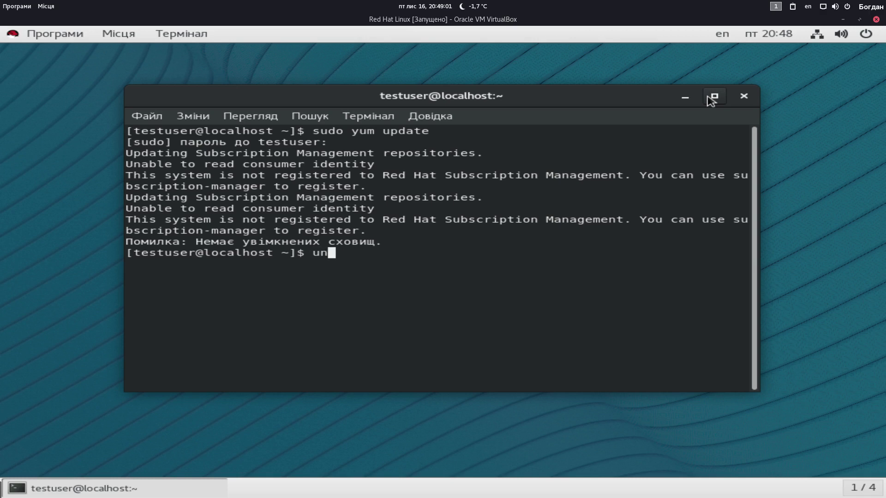
type("ame -a")
key("Return")
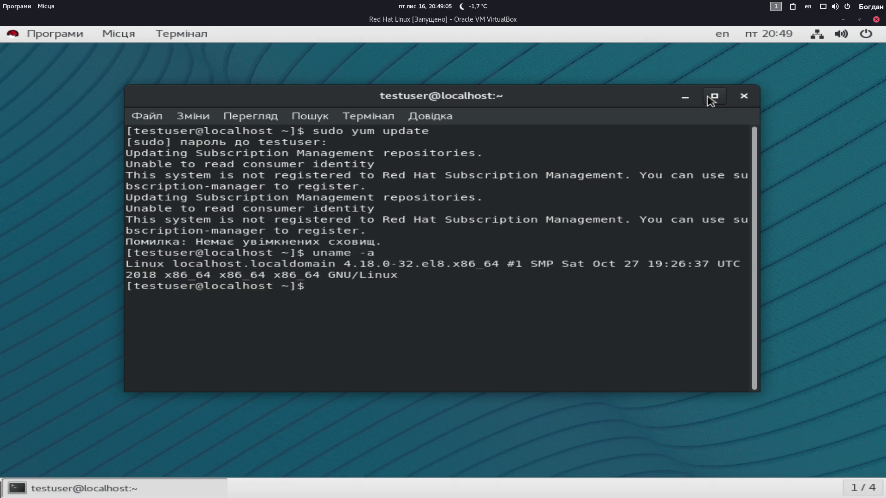
type("sudo yum install screenfetch")
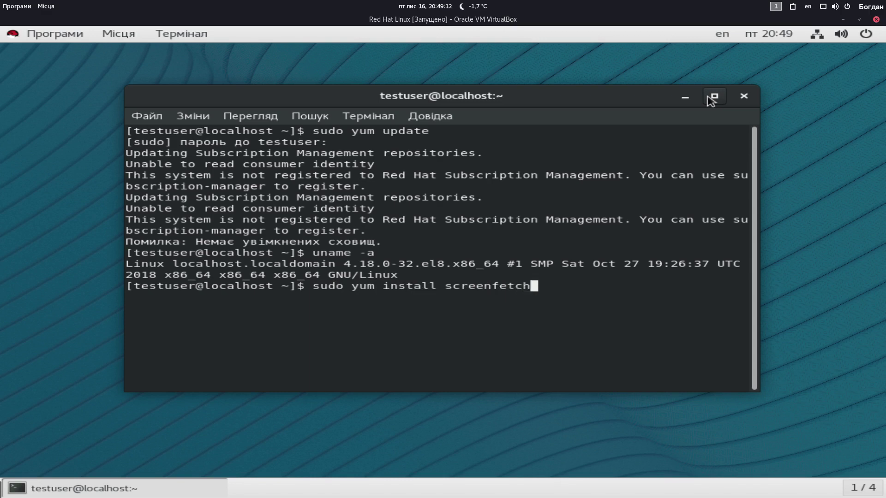
key("Return")
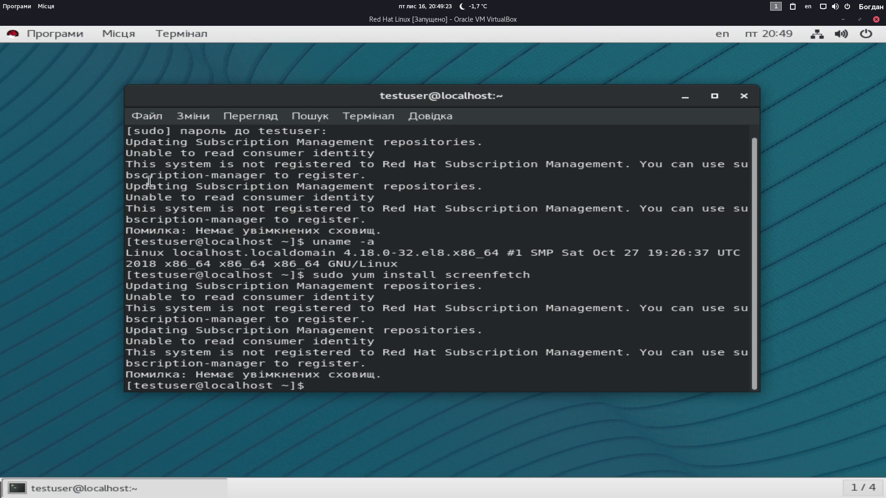
- Select part of the error output, clear the selection, and close the terminal
left_click_drag(131, 179, 251, 179)
left_click(454, 194)
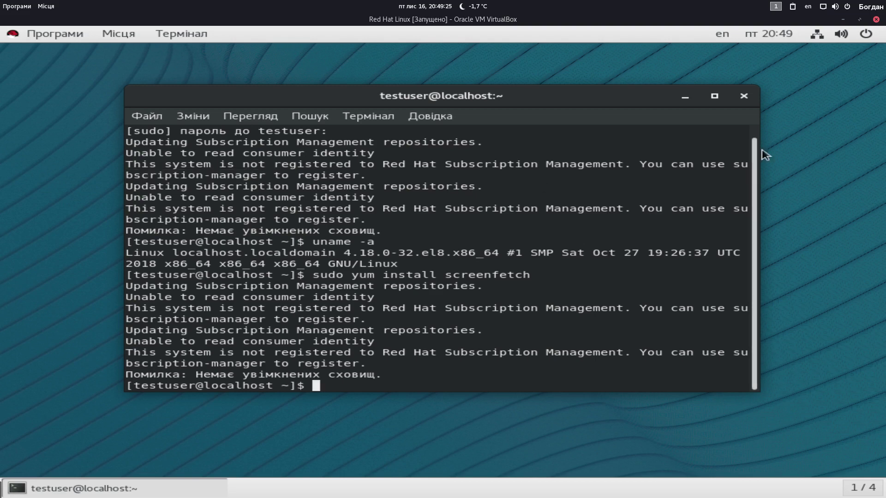
left_click(743, 96)
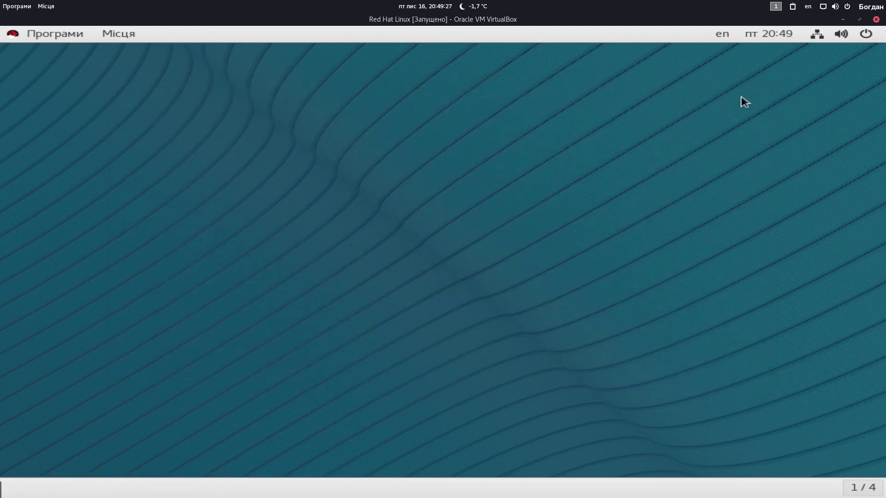
- Dismiss the desktop context menu, toggle the Activities overview via the hot corner, then open Програми
right_click(535, 236)
left_click(454, 250)
mouse_move(4, 33)
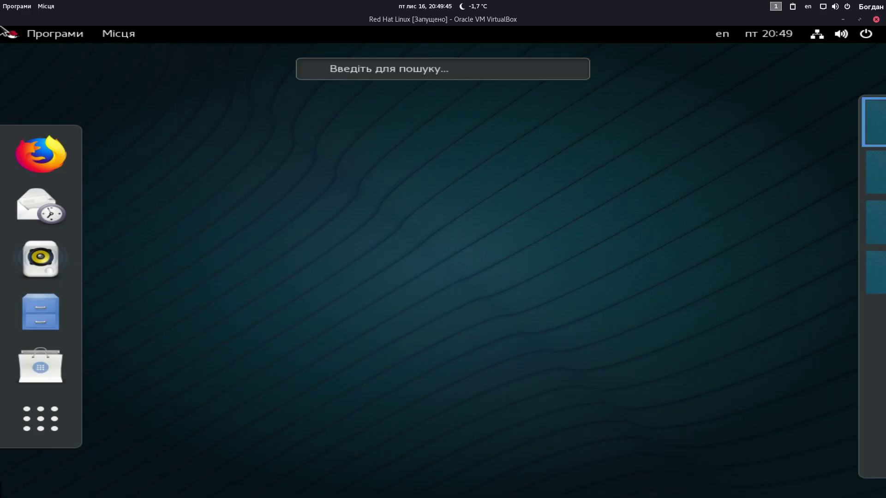
left_click(583, 421)
mouse_move(2, 31)
left_click(616, 325)
left_click(686, 340)
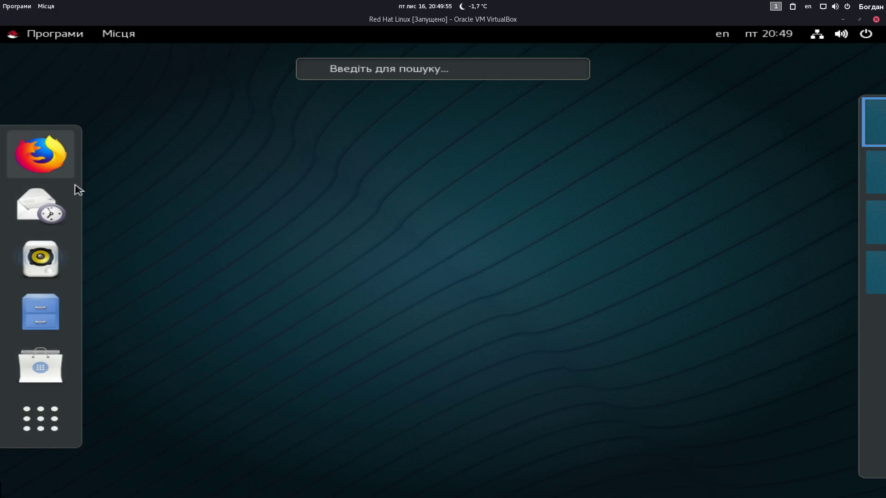
left_click(599, 305)
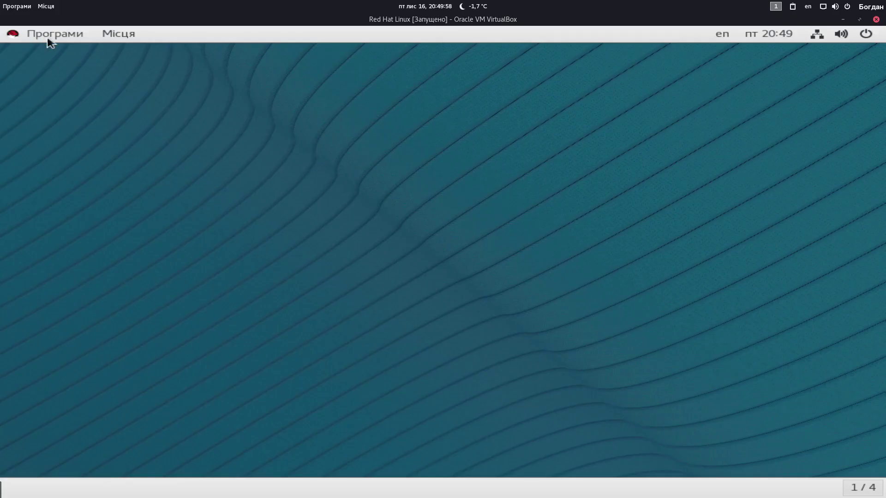
left_click(50, 39)
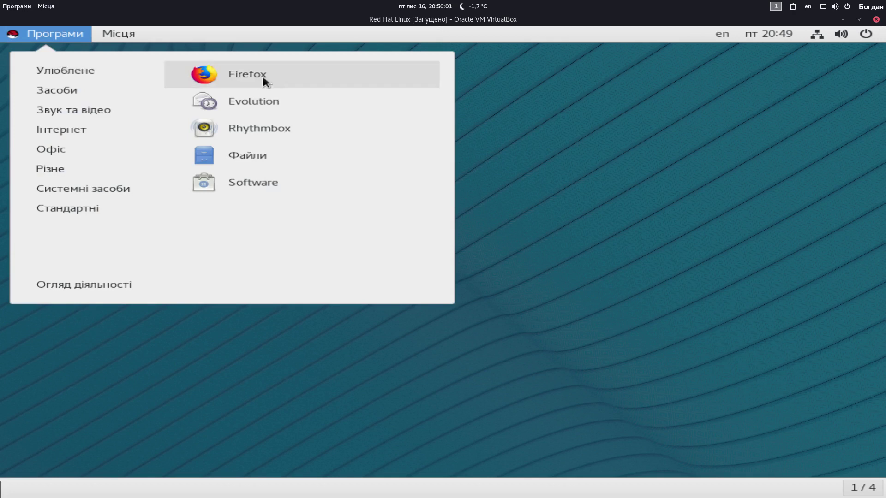
- Launch Software, browse the Відео та звук category, close it, and open the system menu
left_click(249, 183)
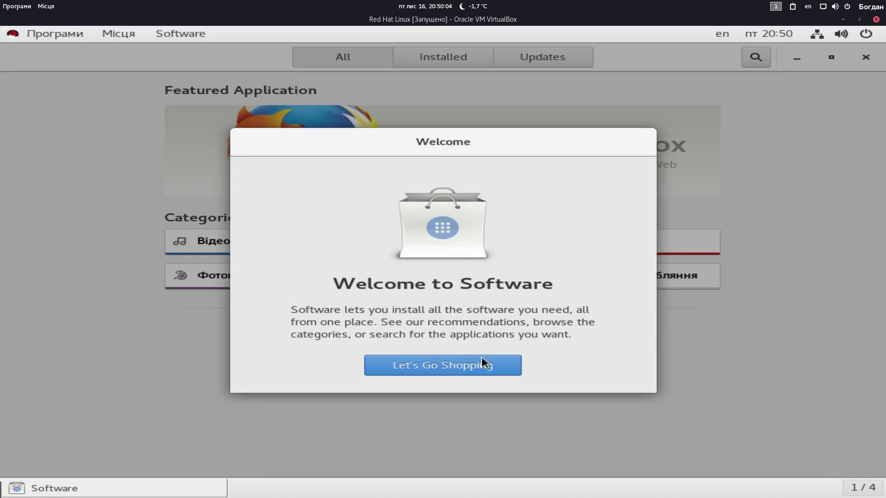
left_click(482, 363)
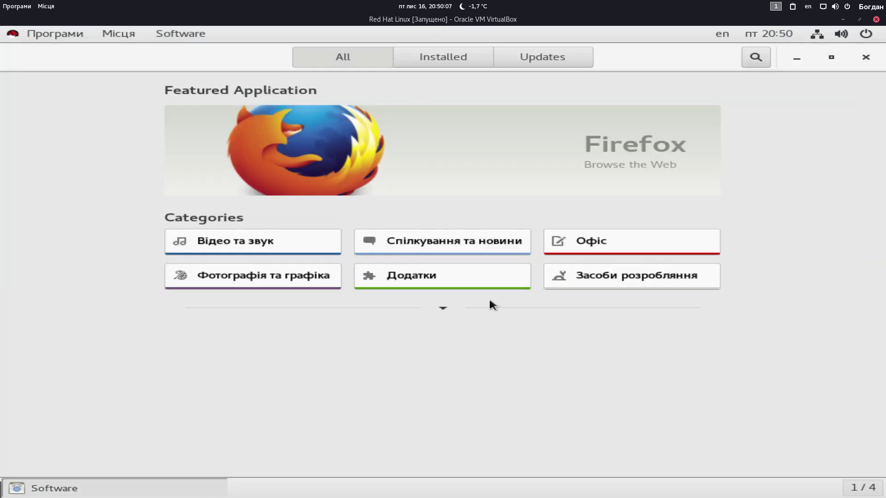
left_click(204, 239)
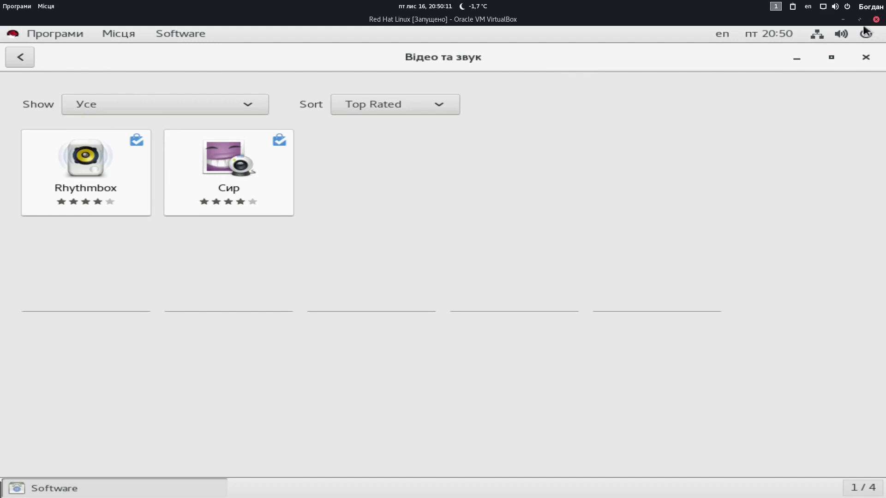
key("super")
key("super")
left_click(866, 57)
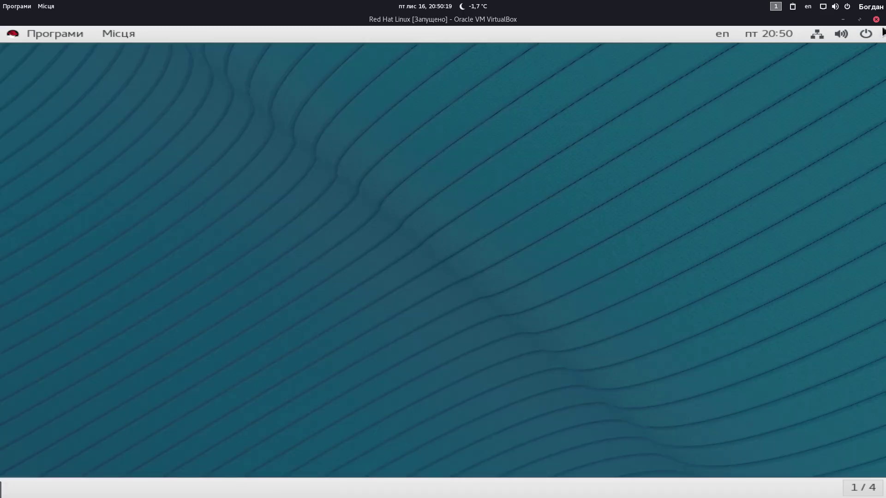
left_click(883, 32)
- Launch Системний монітор from the Засоби category of the applications menu
left_click(73, 346)
left_click(41, 34)
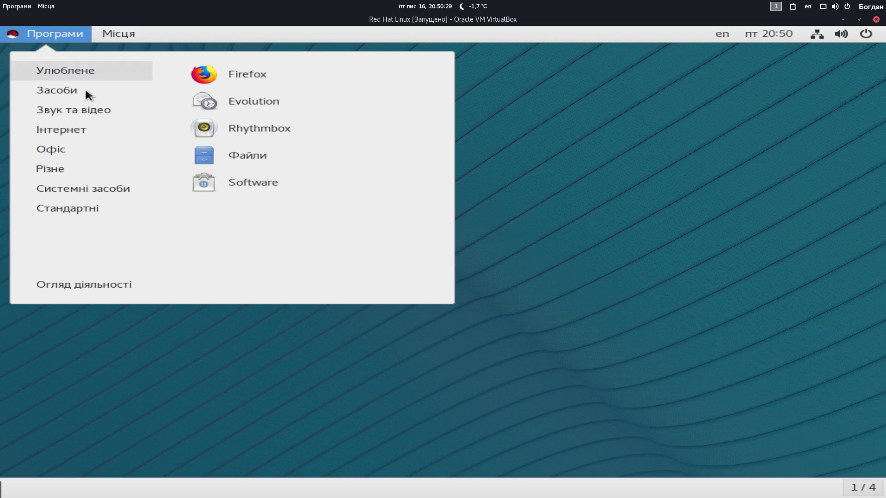
mouse_move(69, 95)
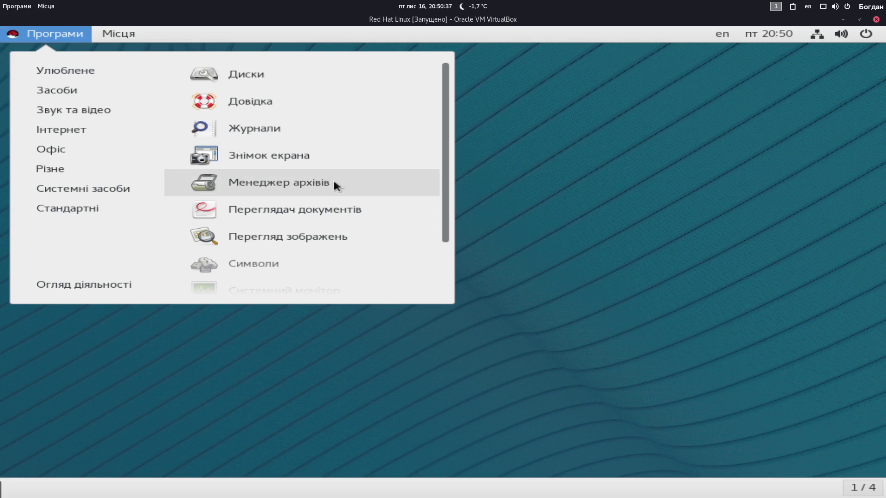
scroll(333, 178, "down", 1)
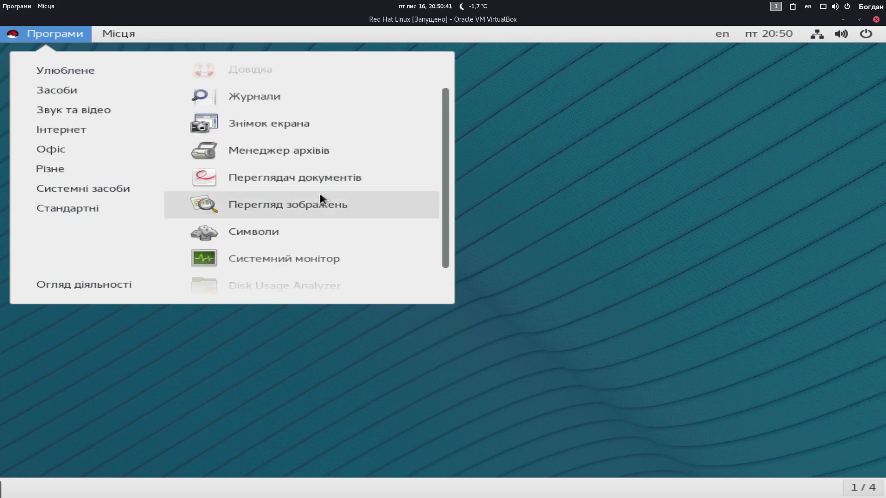
scroll(323, 199, "down", 1)
left_click(307, 230)
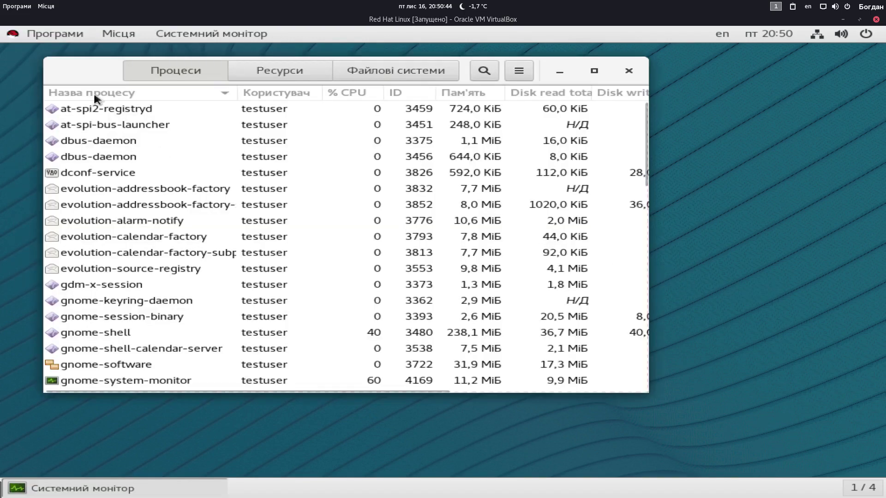
- View the Ресурси graphs, with memory at 86,5% of 1,3 ГіБ, then close System Monitor
left_click(258, 72)
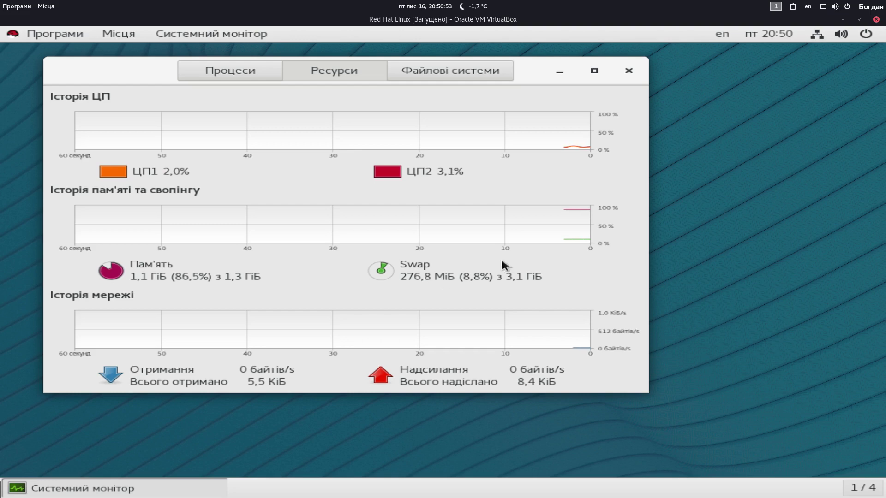
left_click(628, 70)
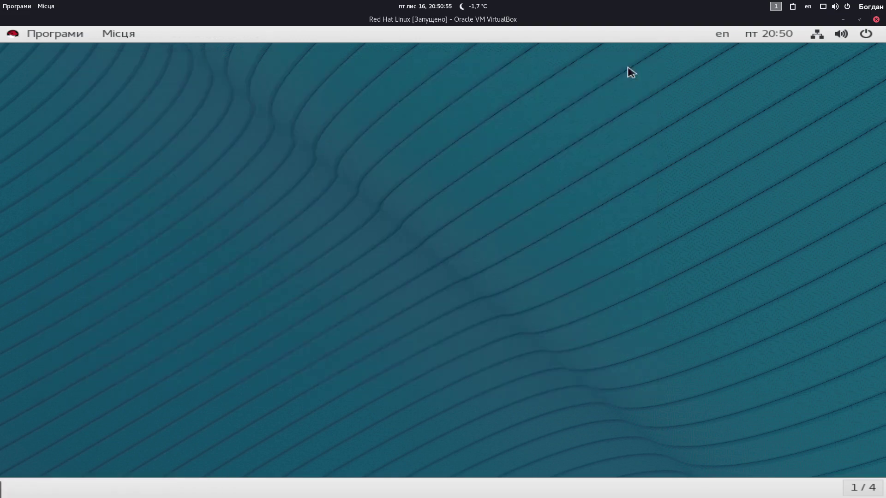
- Launch Системний монітор again from the Засоби applications list
left_click(53, 34)
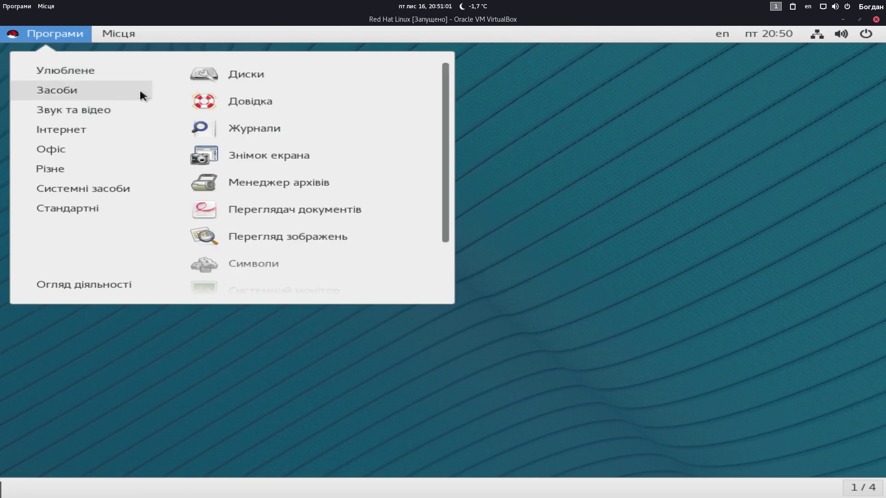
scroll(373, 270, "down", 3)
left_click(326, 233)
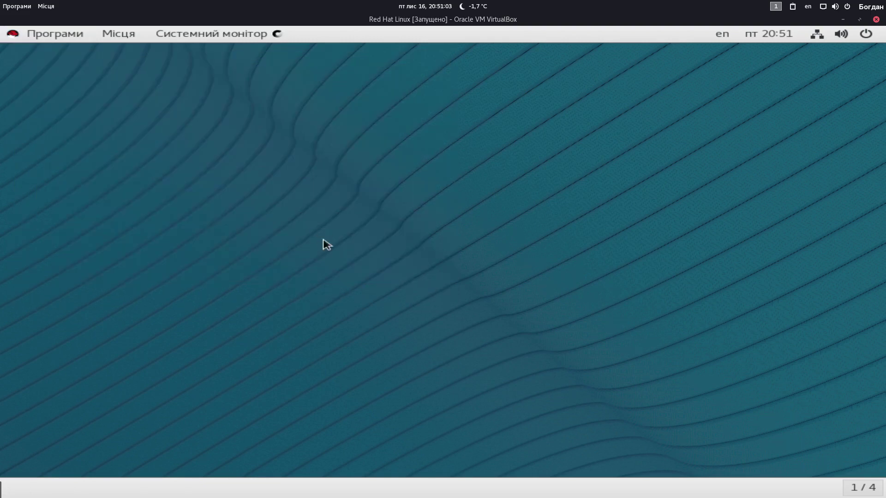
- Sort processes by Пам'ять and kill the gnome-software process (3722) with Знищити
left_click(259, 72)
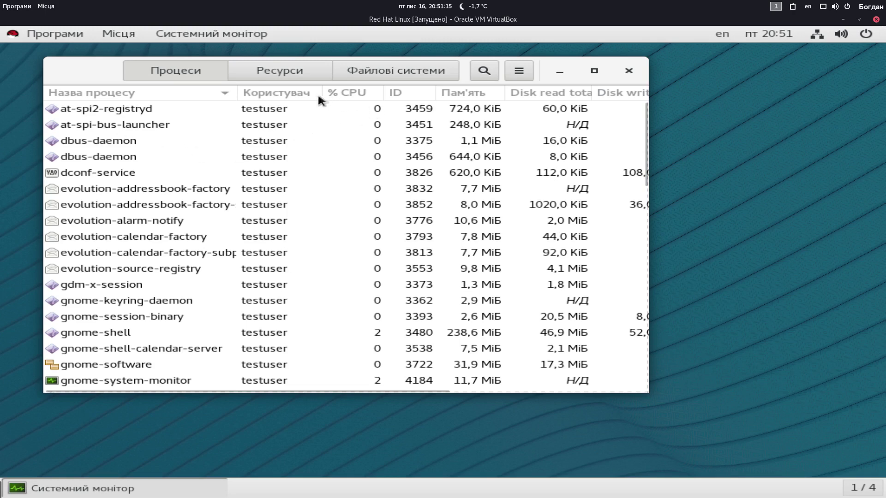
left_click(480, 90)
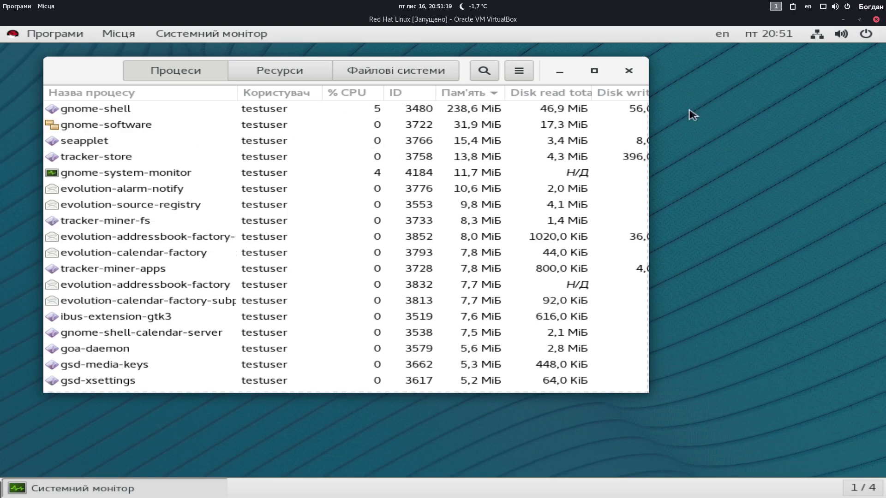
left_click(139, 126)
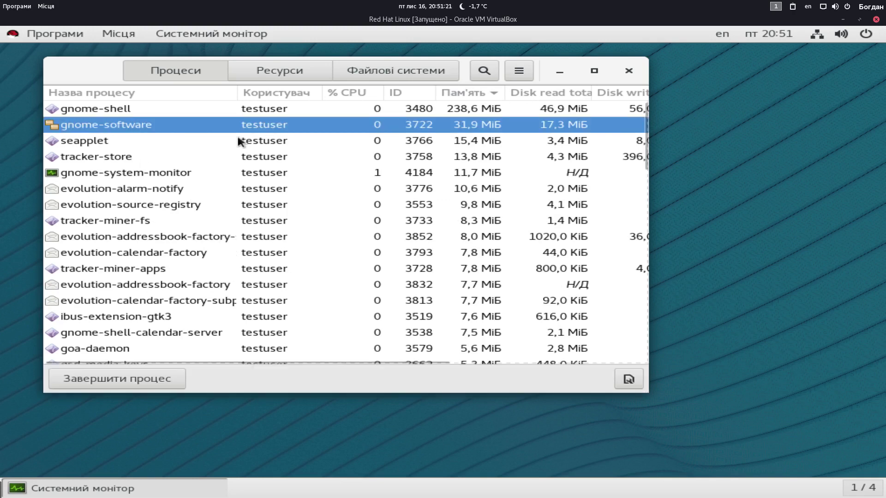
right_click(196, 126)
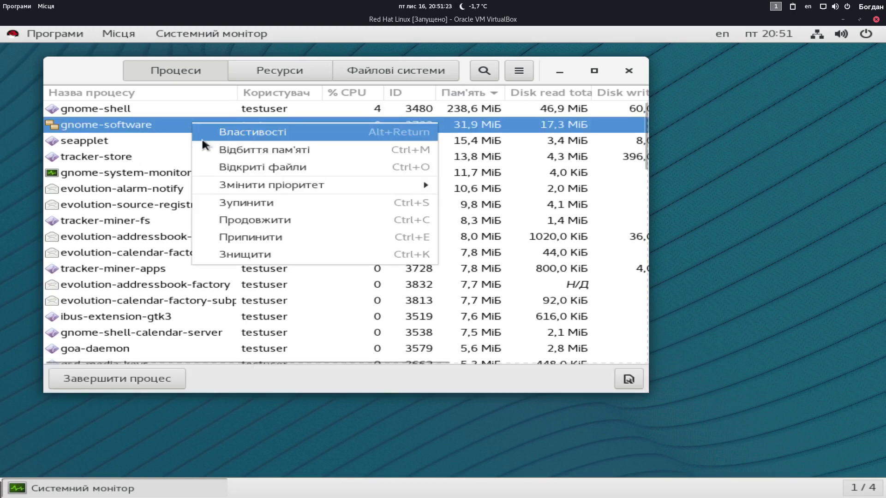
left_click(246, 254)
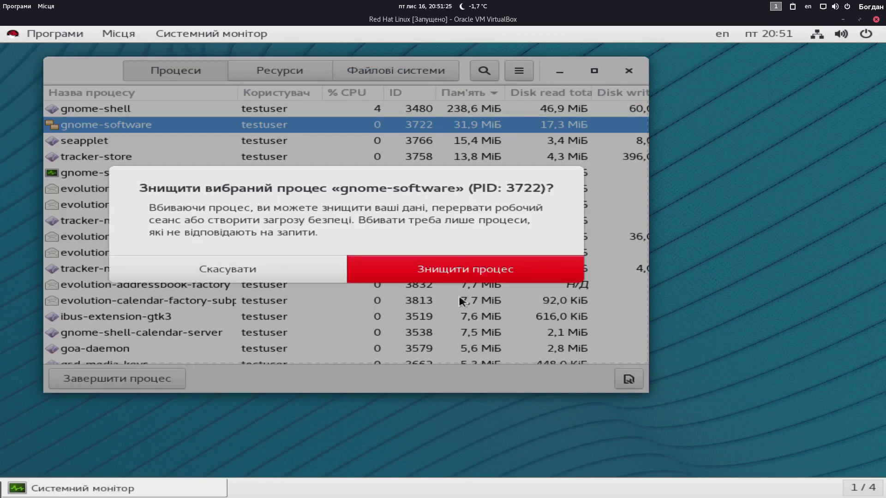
left_click(443, 272)
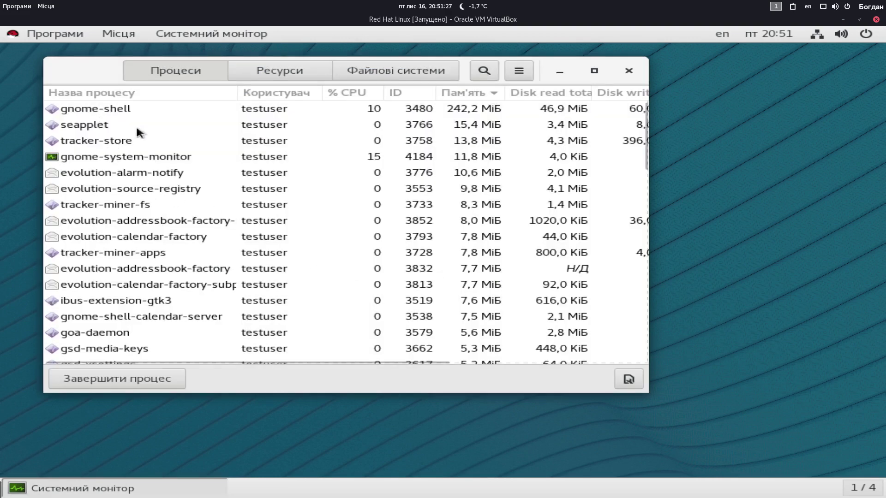
key("End")
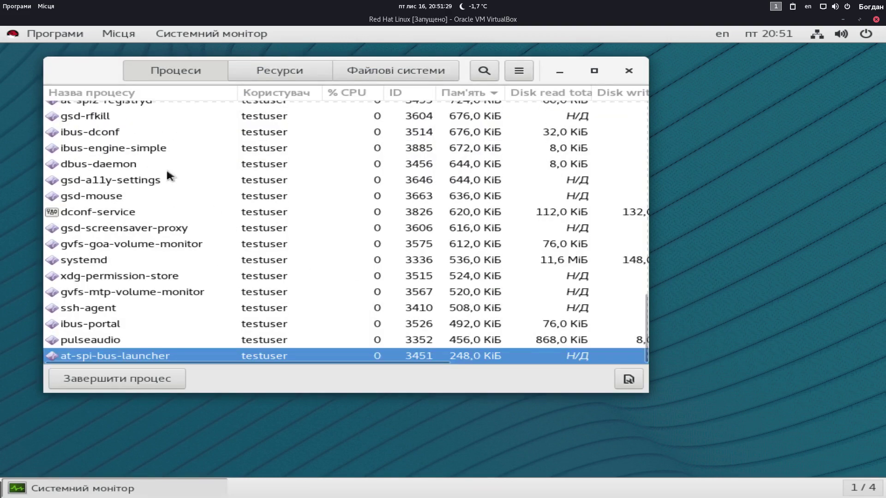
scroll(267, 238, "up", 5)
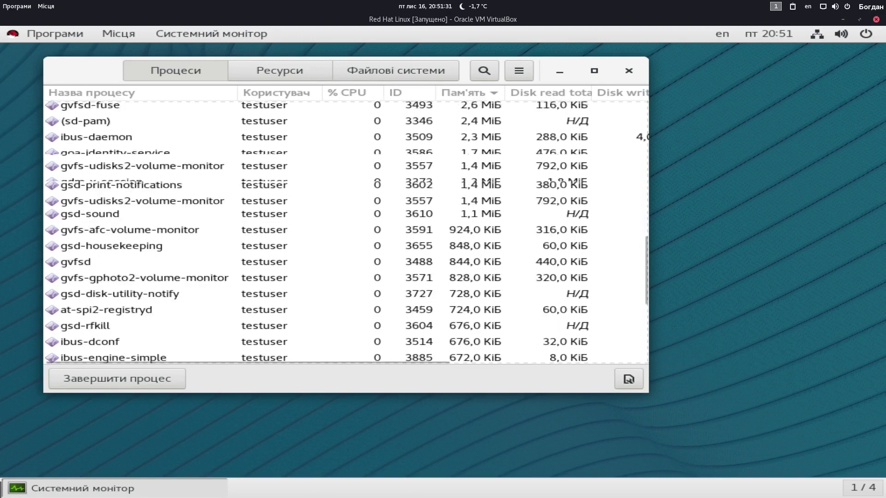
- Show the Ресурси graphs again, with memory at 84,6%, and close System Monitor
scroll(277, 192, "up", 10)
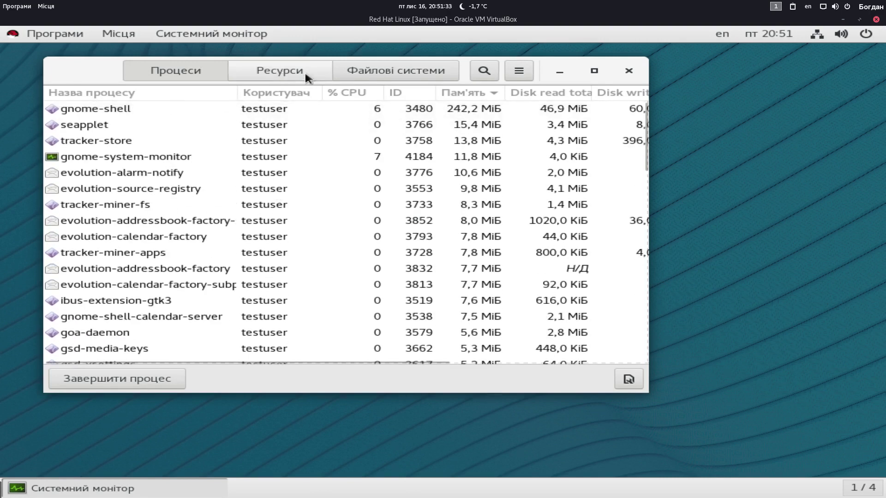
left_click(305, 71)
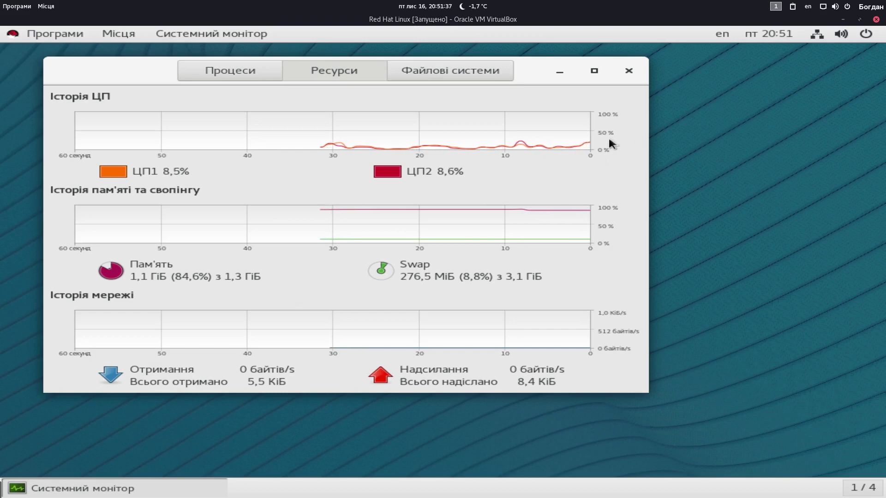
left_click(629, 70)
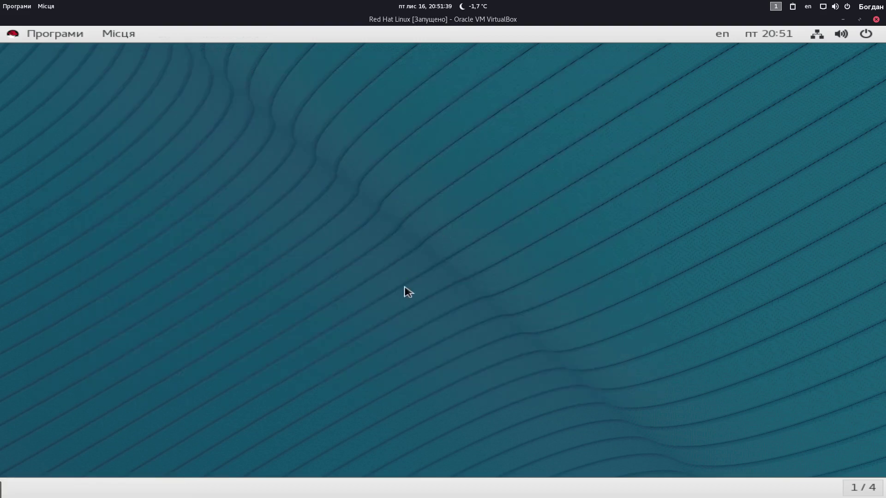
- Browse the applications menu to the Різне category, which lists Діагностика проблем SELinux
left_click(24, 34)
mouse_move(126, 84)
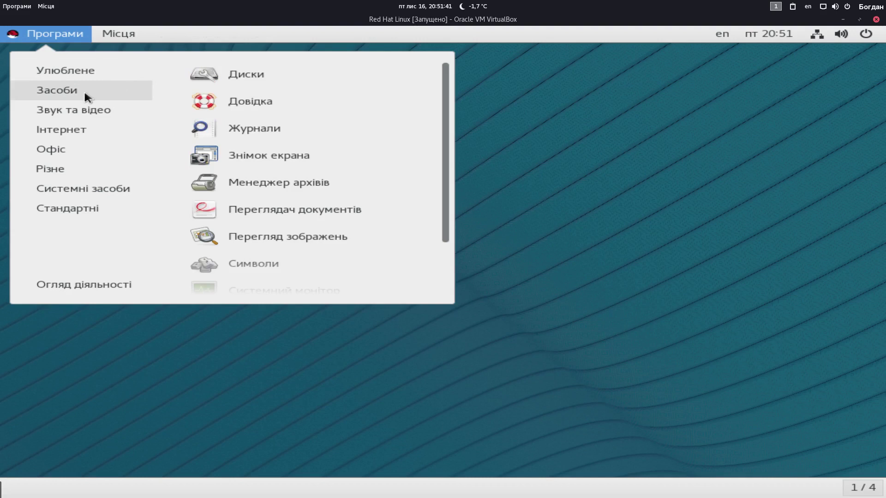
scroll(364, 167, "down", 3)
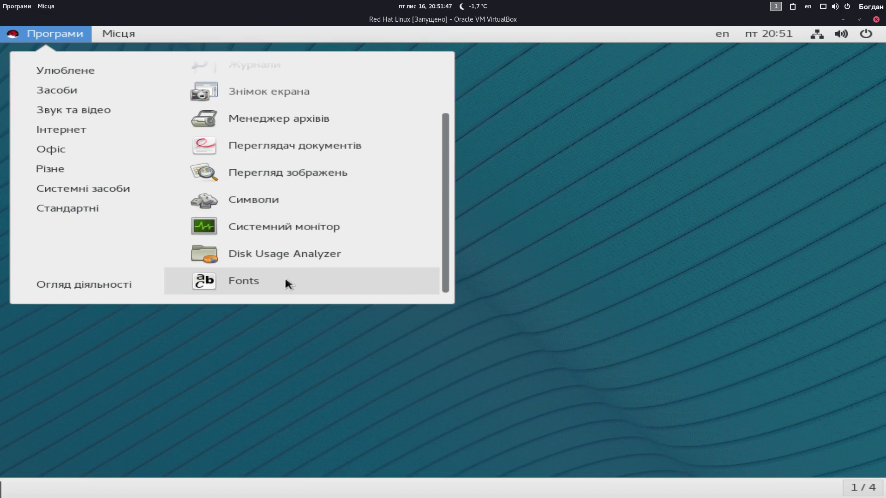
mouse_move(69, 111)
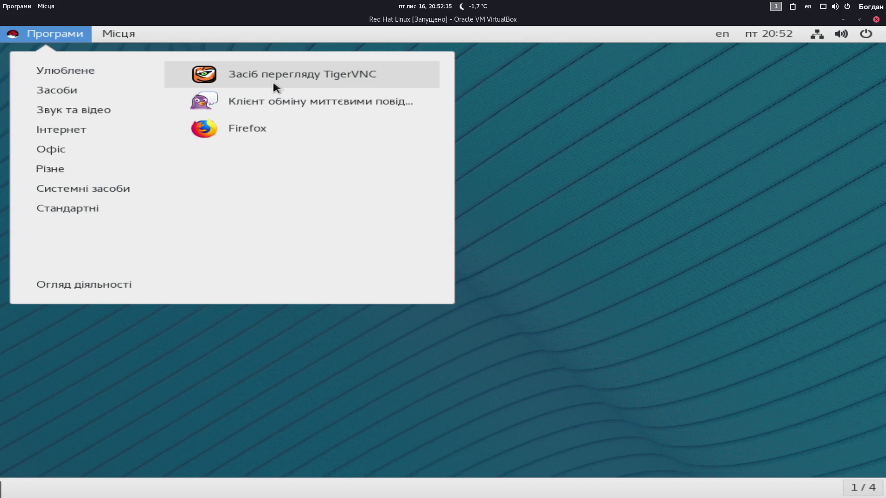
mouse_move(69, 153)
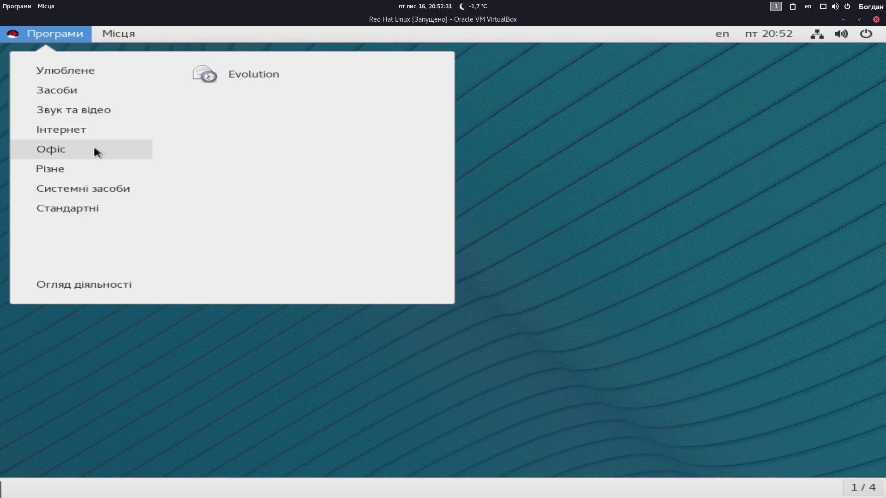
mouse_move(89, 169)
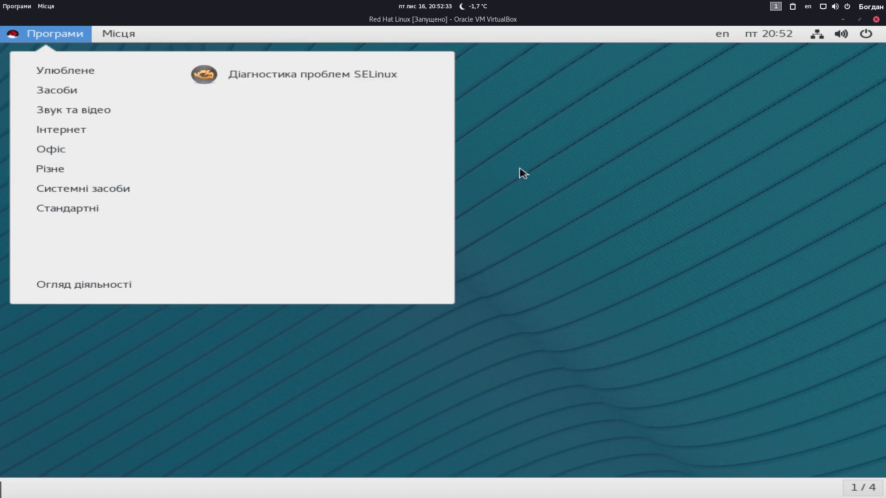
- Launch Діагностика проблем SELinux and delete the NetworkManager resolv.conf alert with Вилучити
left_click(365, 82)
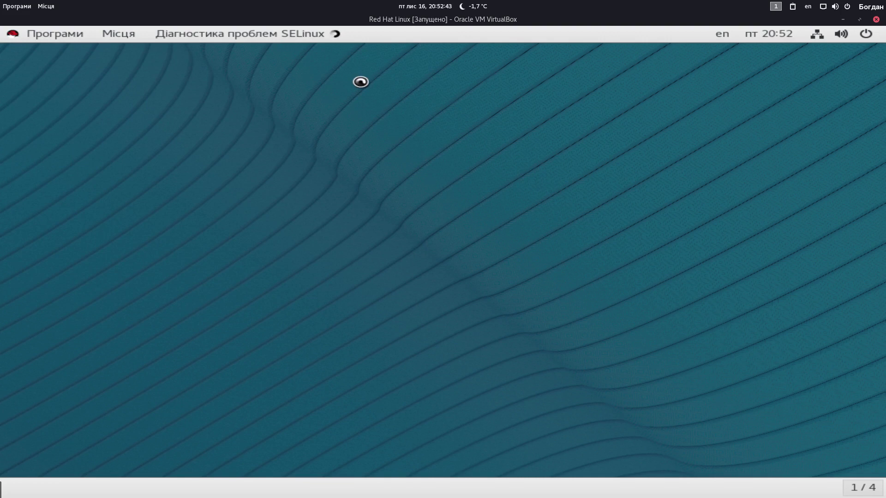
left_click(36, 36)
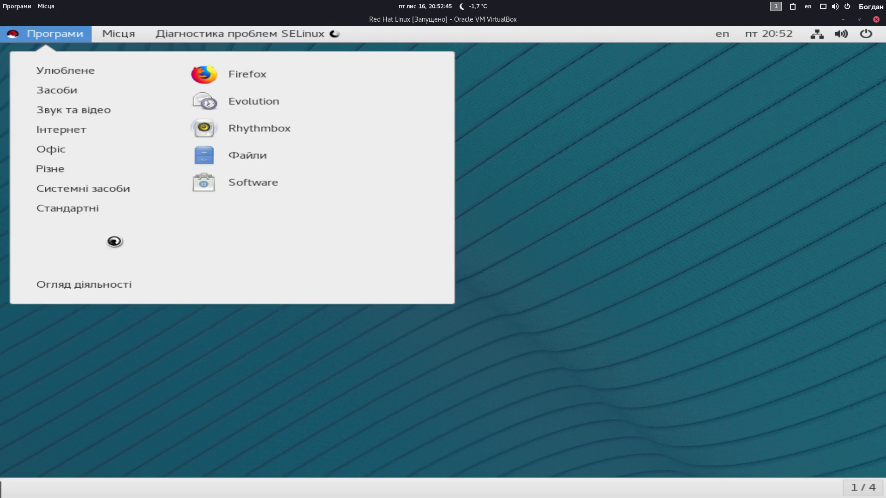
mouse_move(107, 203)
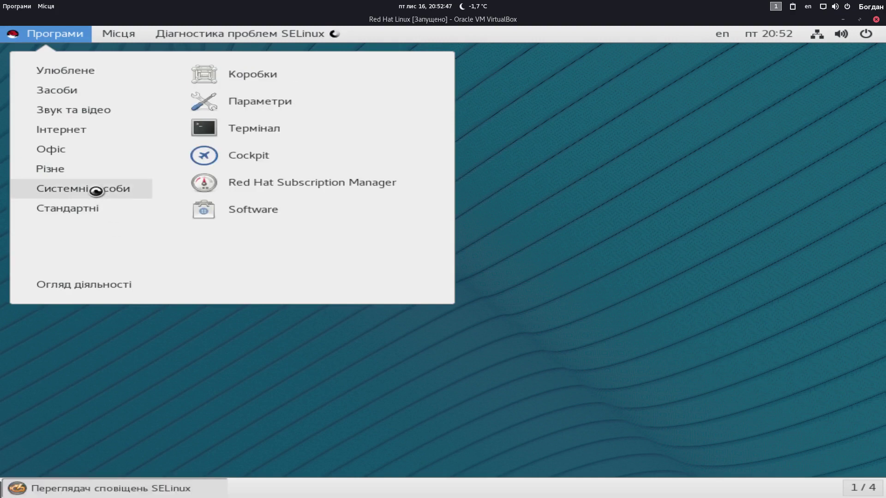
left_click(743, 323)
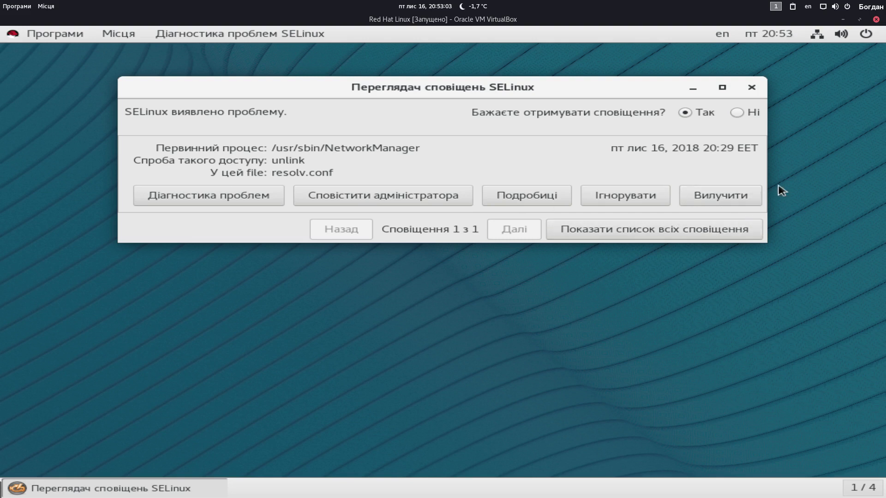
left_click(721, 197)
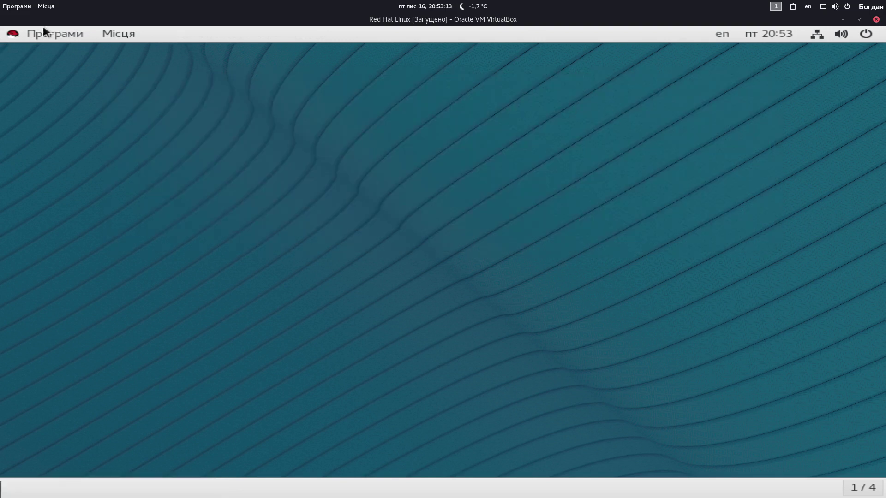
- Launch Cockpit from the applications menu, then reopen the menu on Системні засоби
left_click(43, 33)
mouse_move(94, 109)
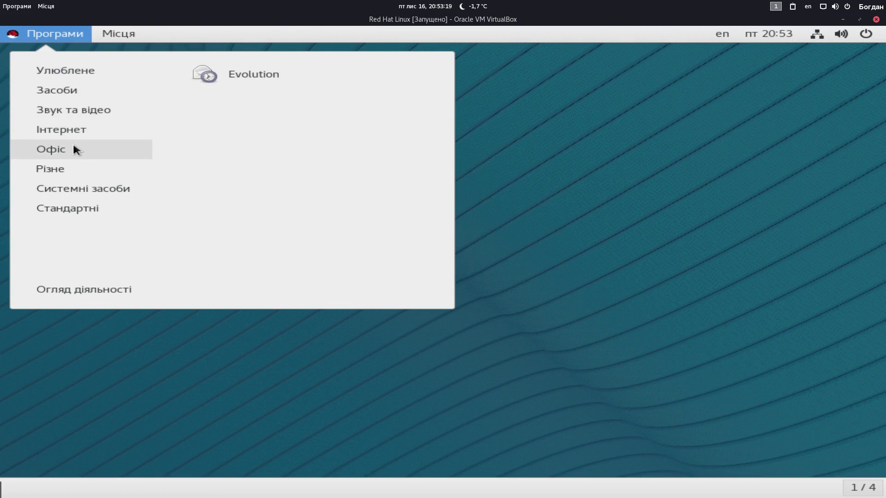
mouse_move(88, 161)
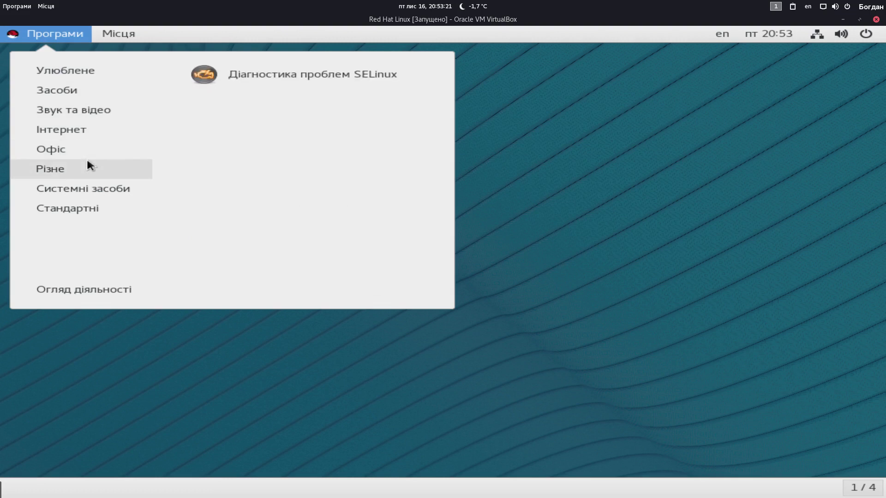
mouse_move(81, 193)
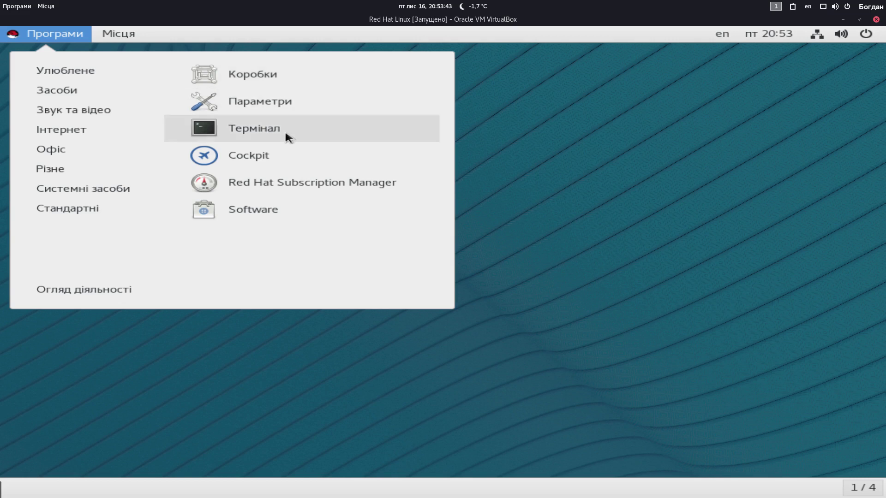
left_click(264, 164)
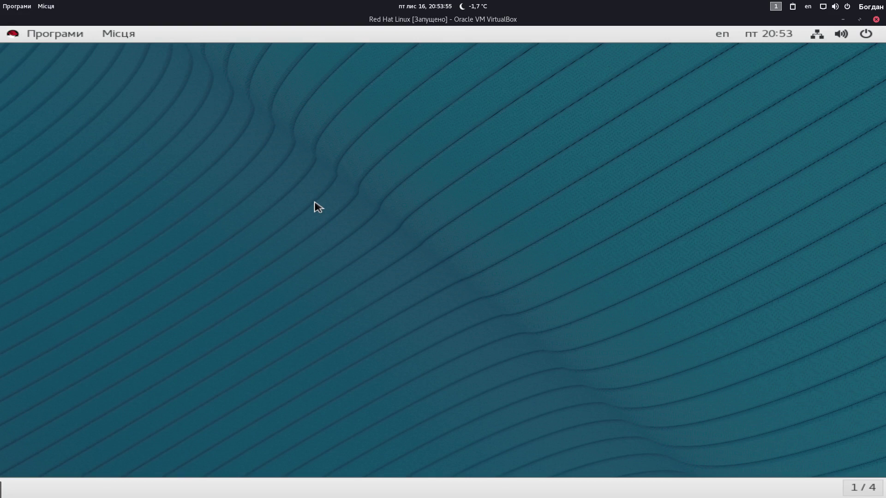
left_click(41, 33)
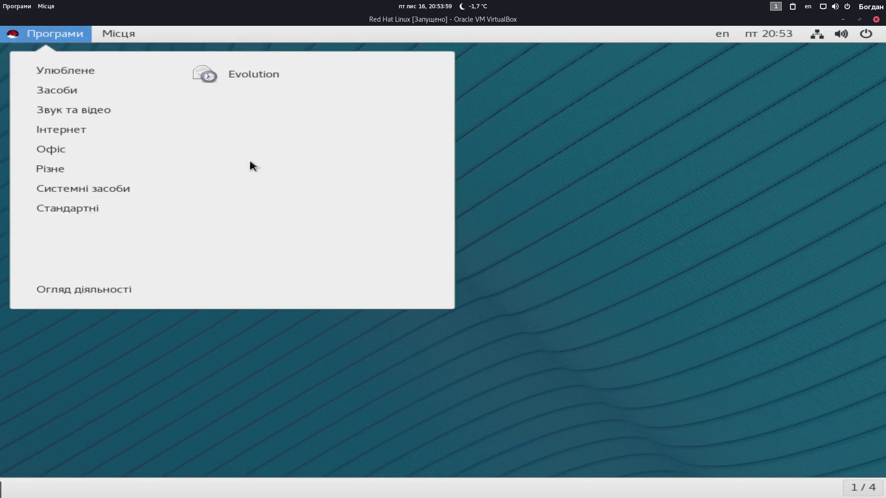
mouse_move(97, 176)
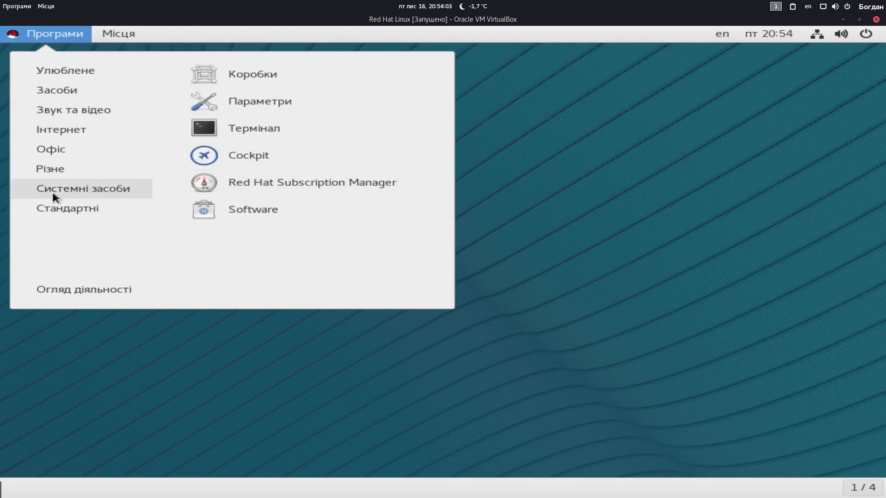
- Launch Red Hat Subscription Manager and open the pasted local subscriptions address in a new tab
left_click(273, 189)
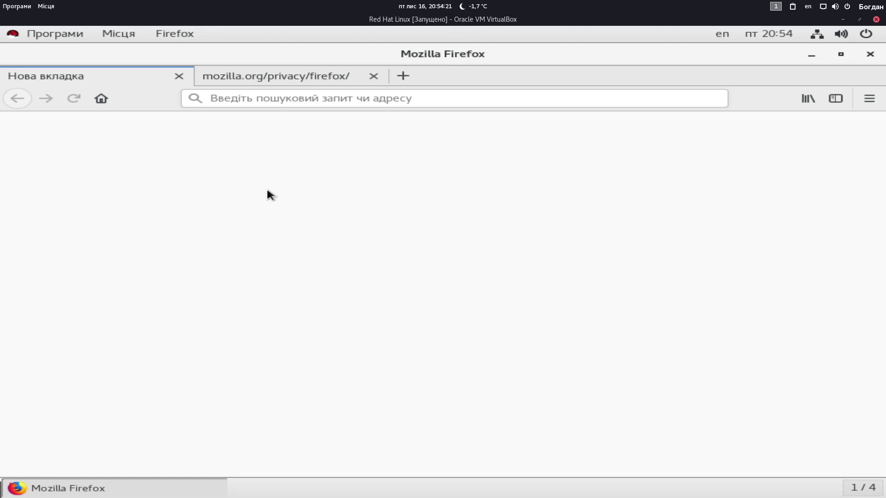
type("localhost:9090/subscriptions")
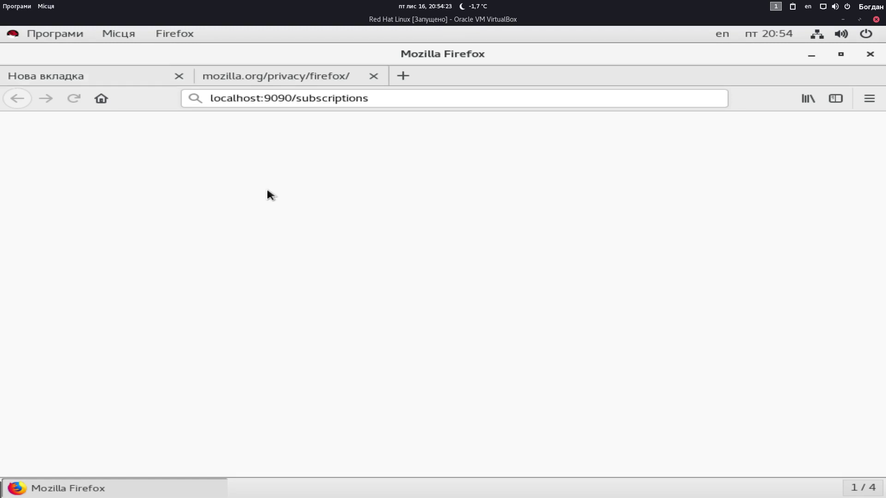
key("alt+Return")
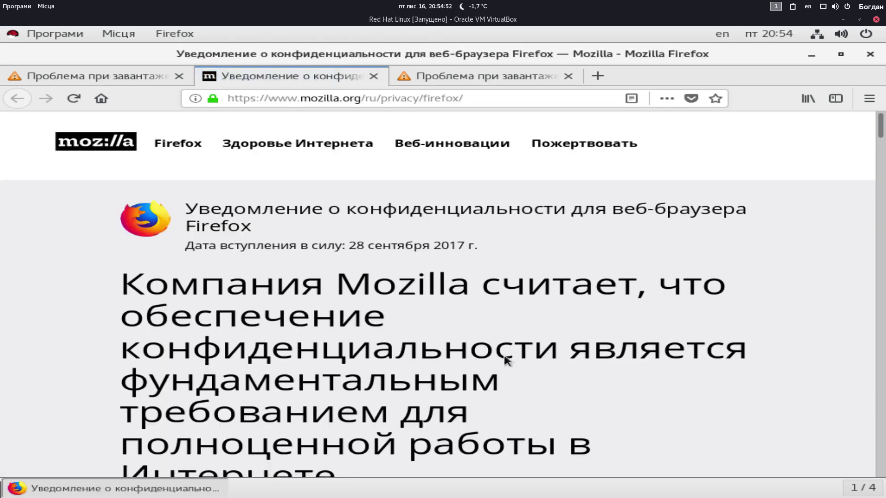
- Close the third, failed-connection tab and scroll down the Firefox privacy notice
left_click(508, 83)
left_click(567, 75)
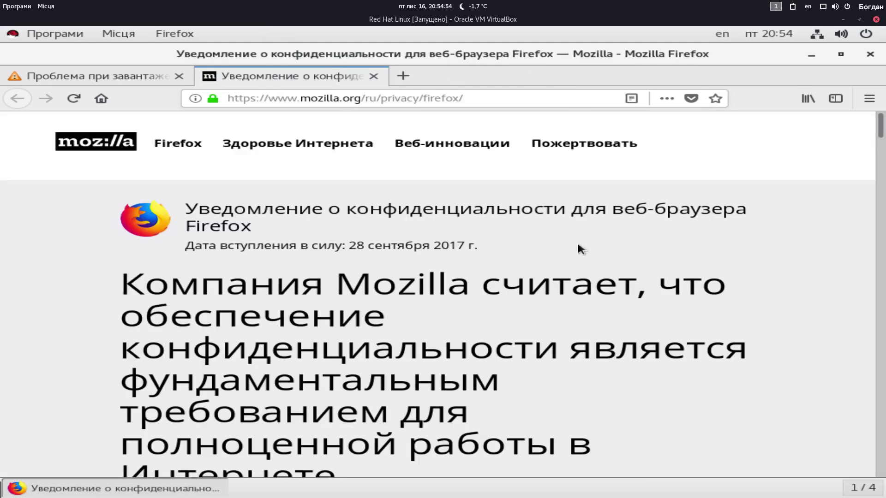
scroll(401, 257, "down", 1)
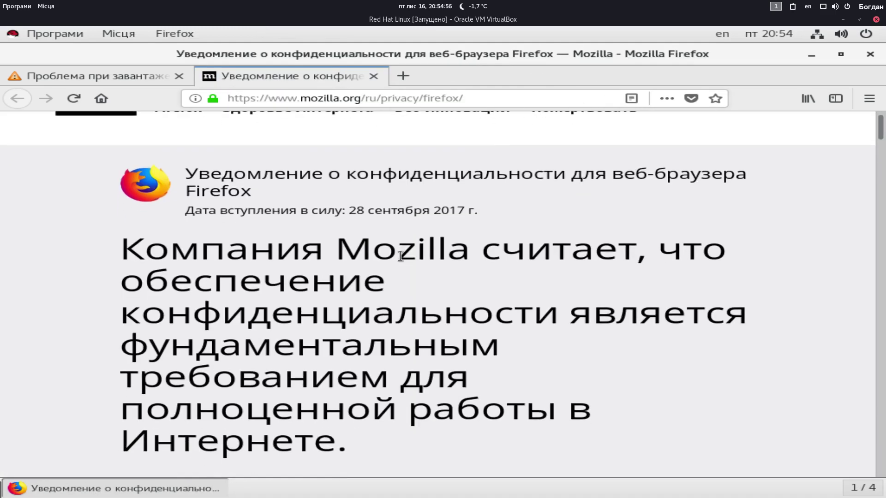
scroll(401, 256, "down", 10)
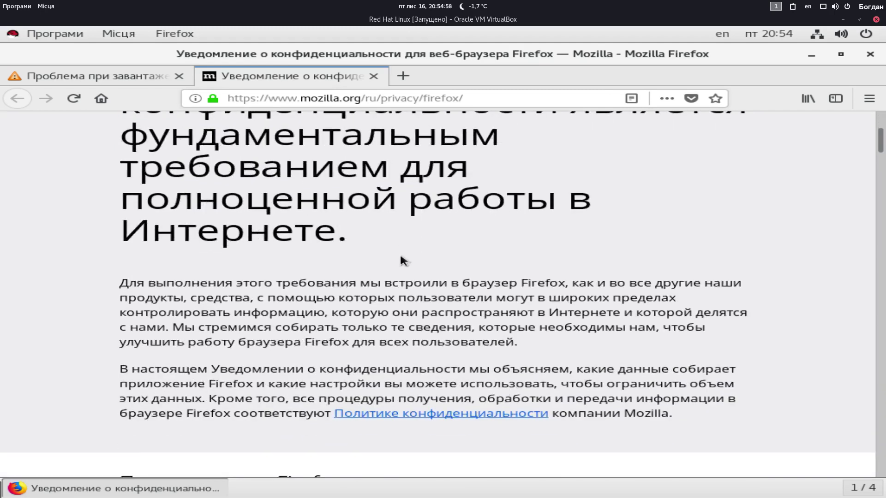
scroll(400, 256, "down", 4)
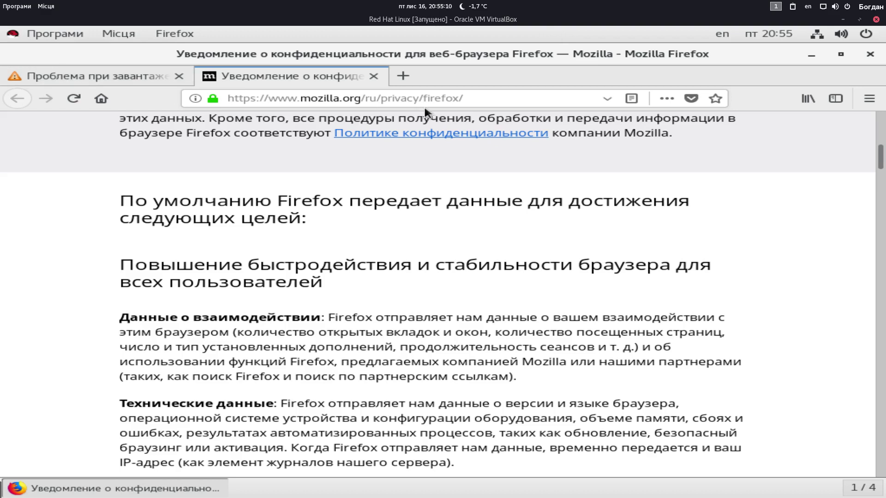
- Close the privacy tab, load google.com, then quit Firefox and reopen the applications menu
left_click(373, 76)
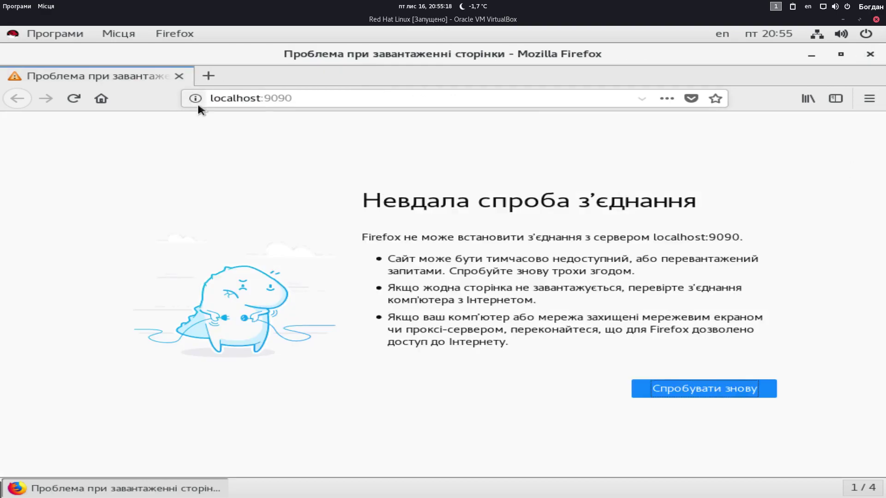
left_click(305, 99)
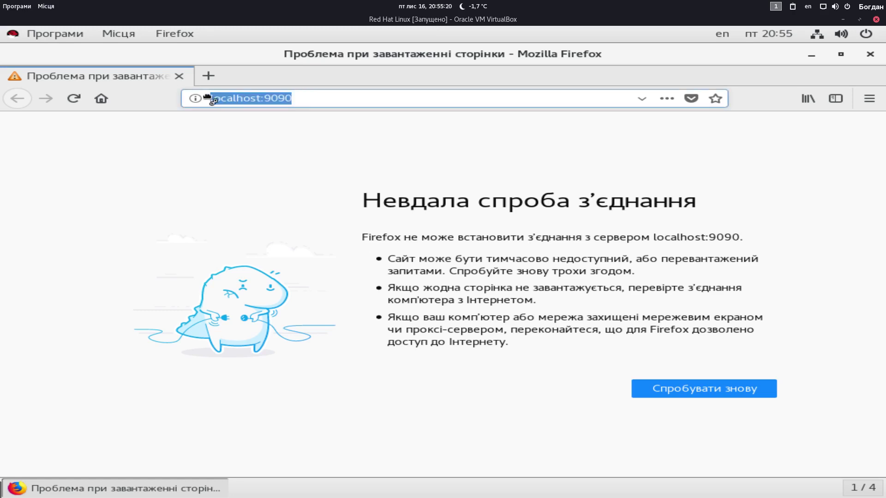
left_click(277, 115)
left_click(301, 99)
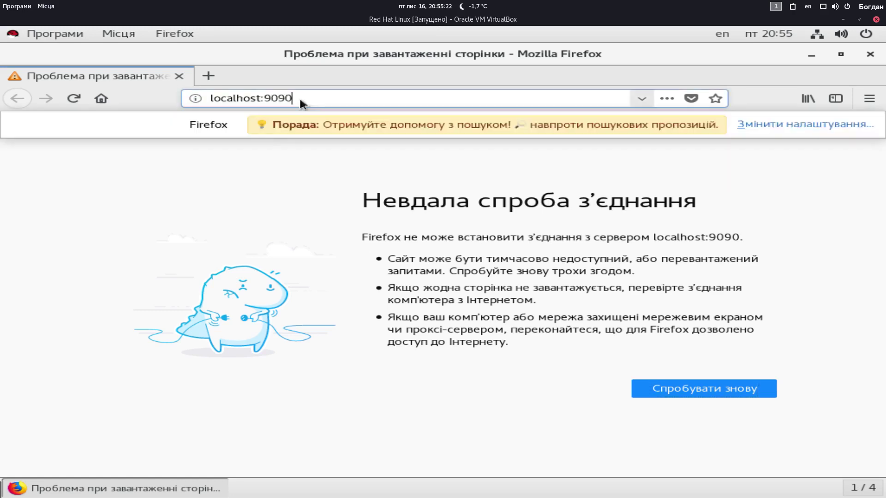
type("google.com")
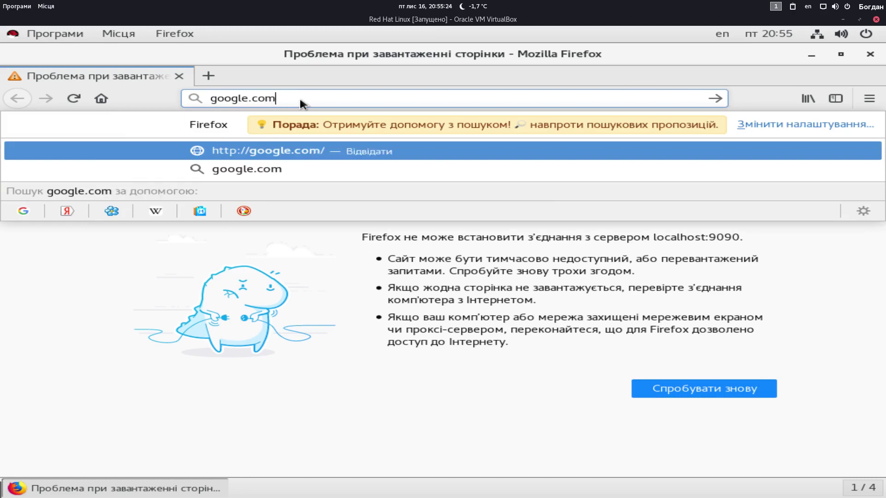
key("Return")
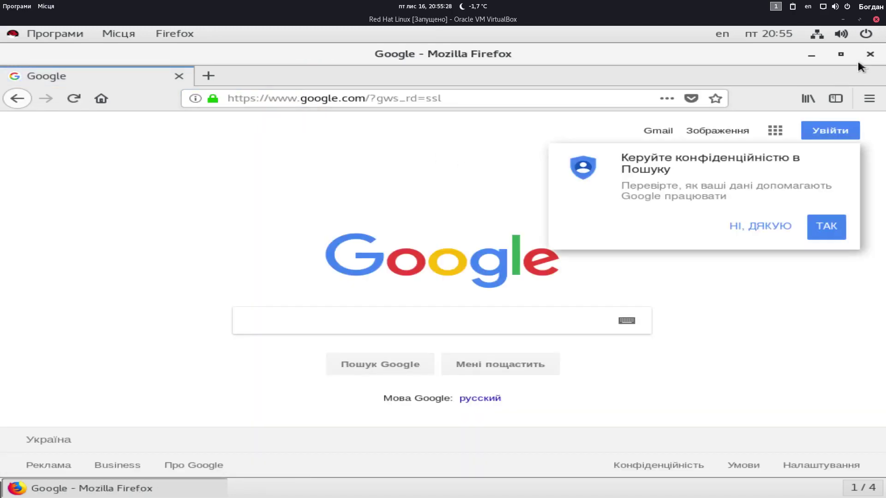
key("ctrl+q")
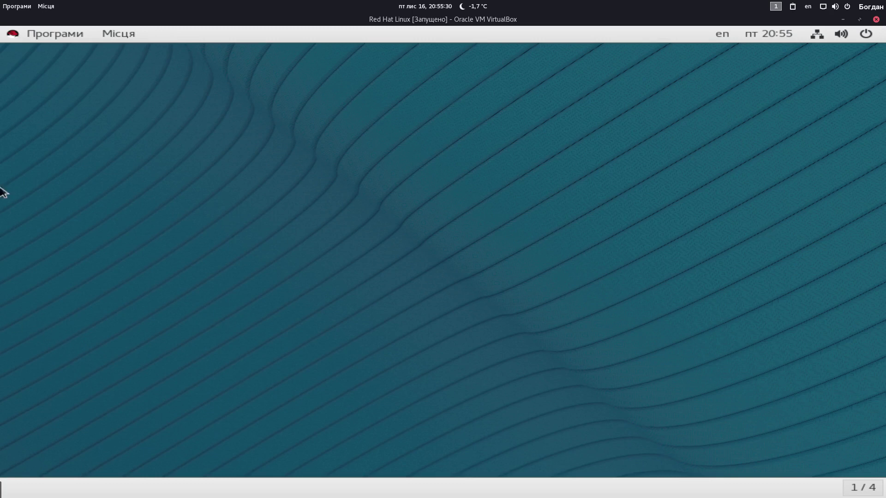
left_click(41, 32)
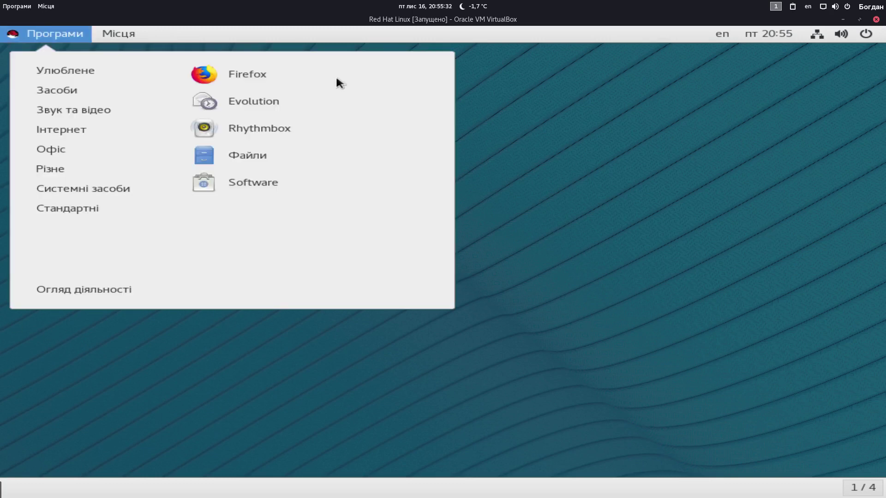